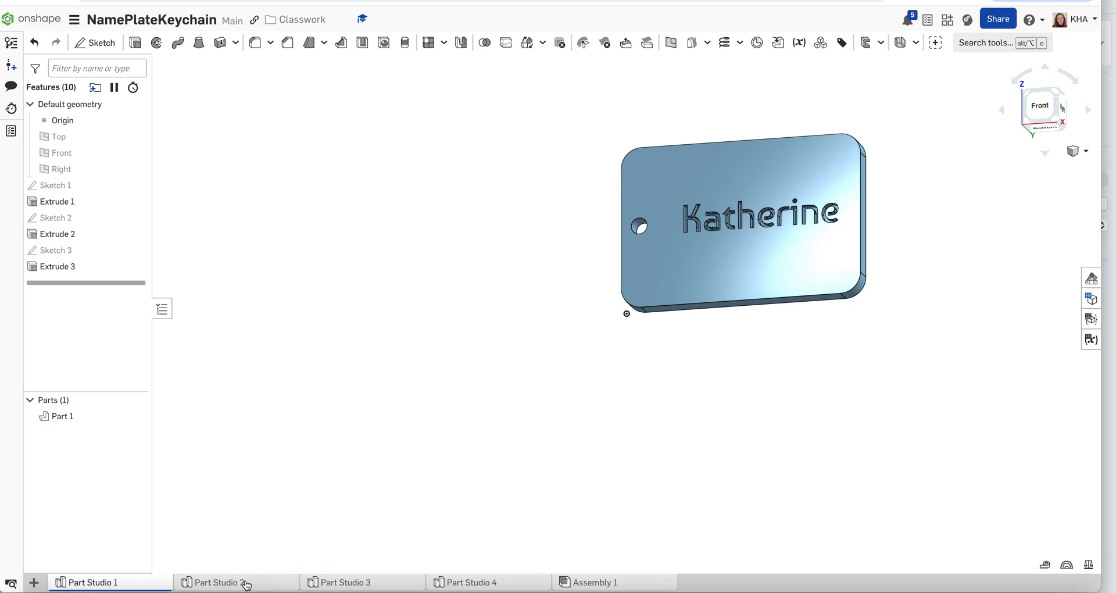
Browse the lightning-bolt, cloud and Part Studio 4 example keychains, then return to the documents list.
click(246, 583)
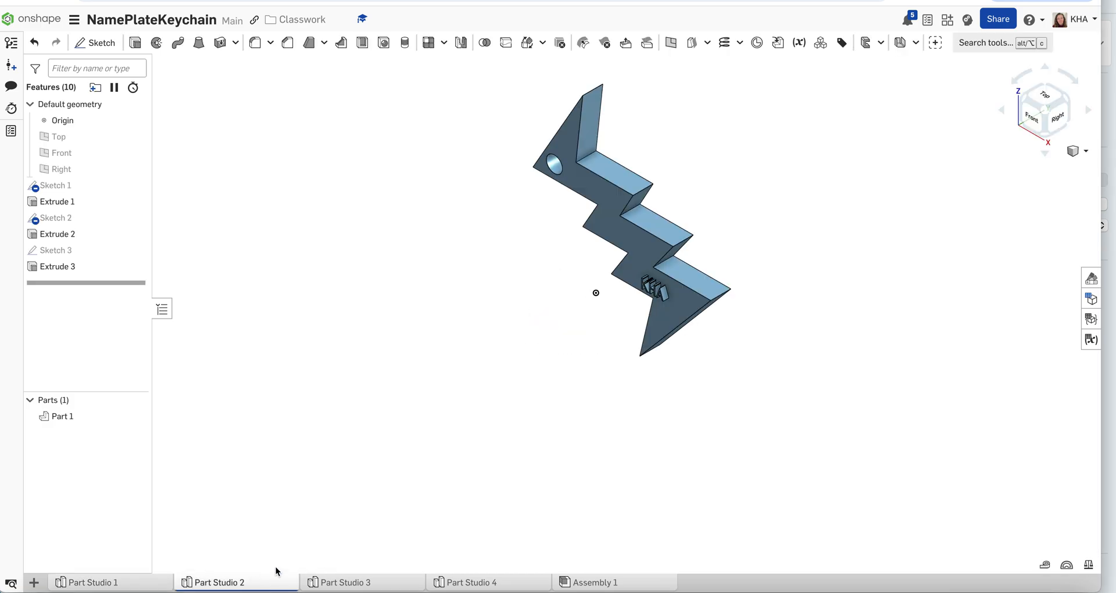
mouse_move(356, 586)
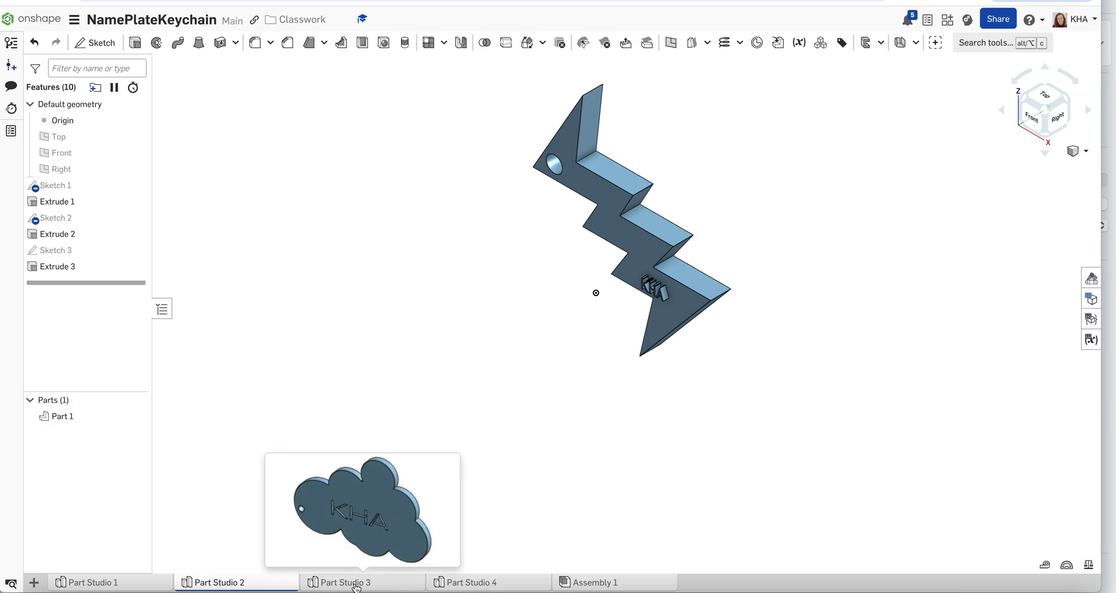
click(355, 583)
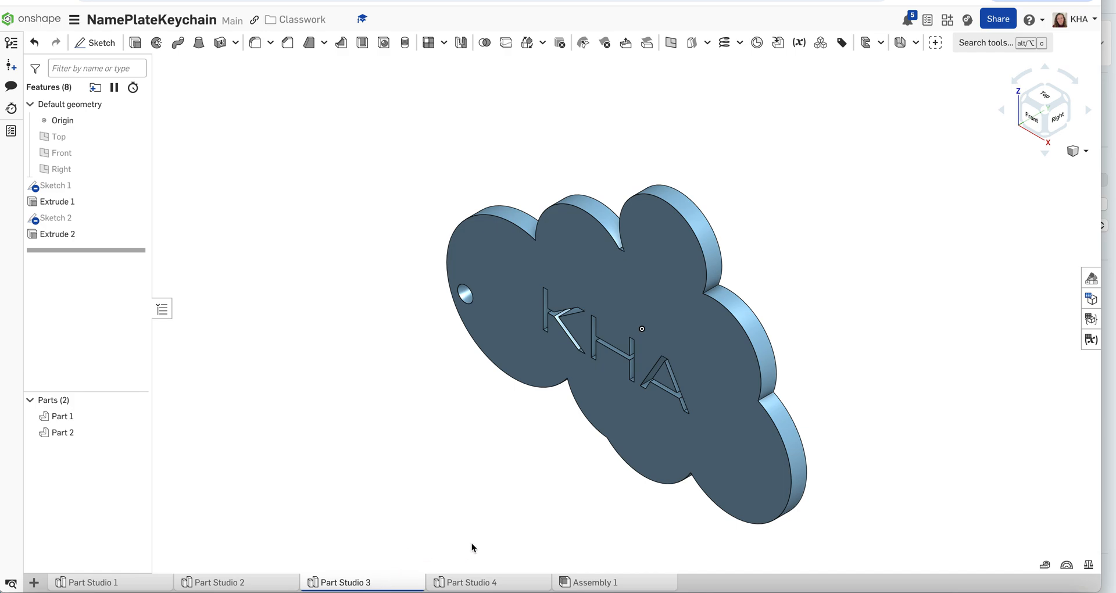
click(467, 584)
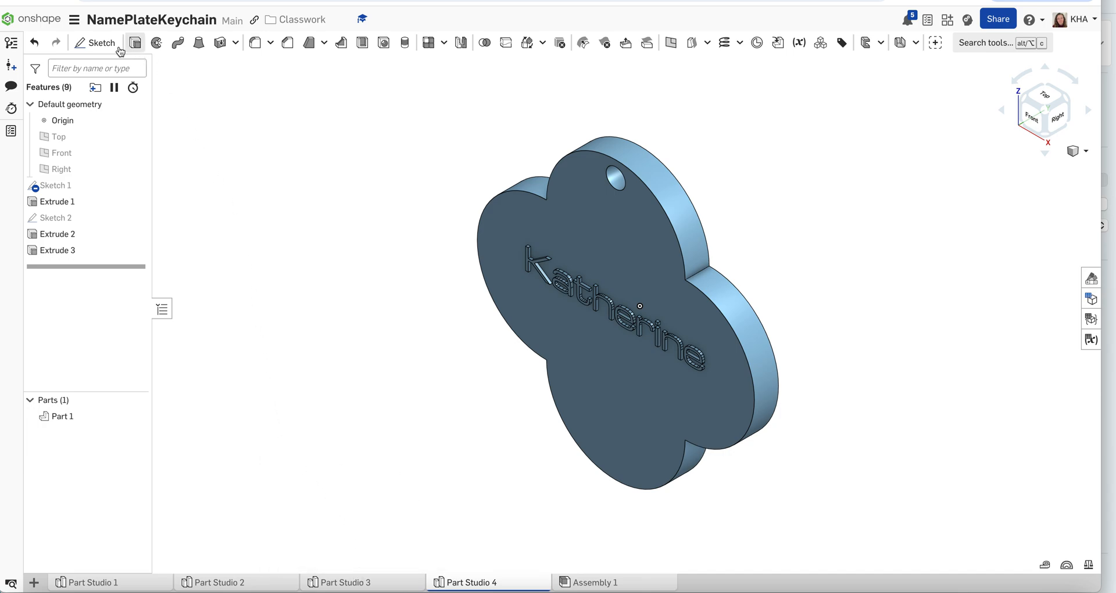
click(23, 22)
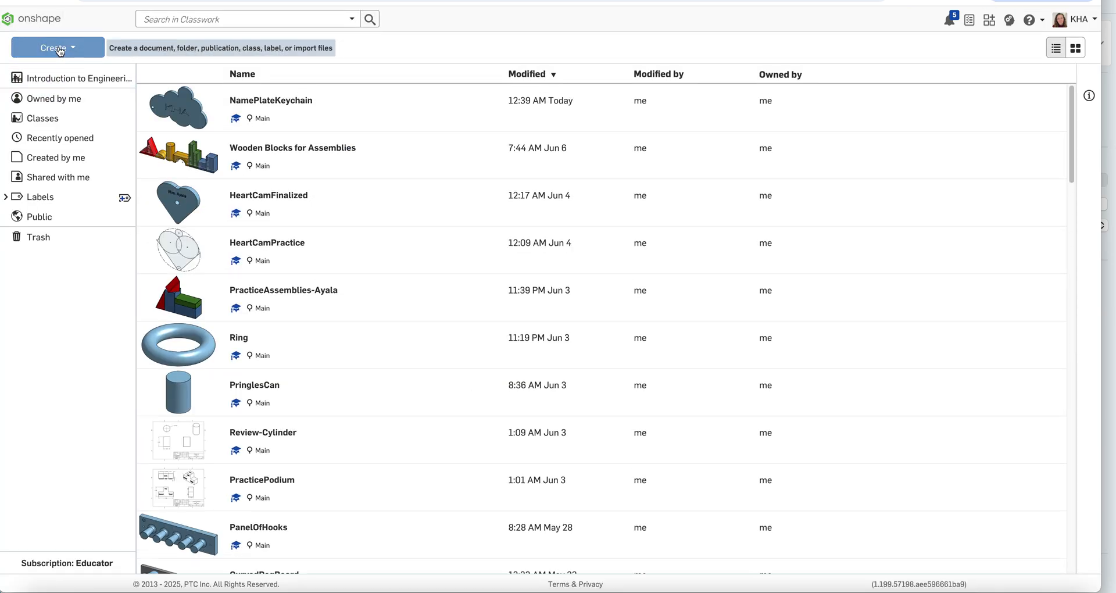
Go to the Introduction to Engineering Design page and cancel a draft KeychainProject document.
click(60, 50)
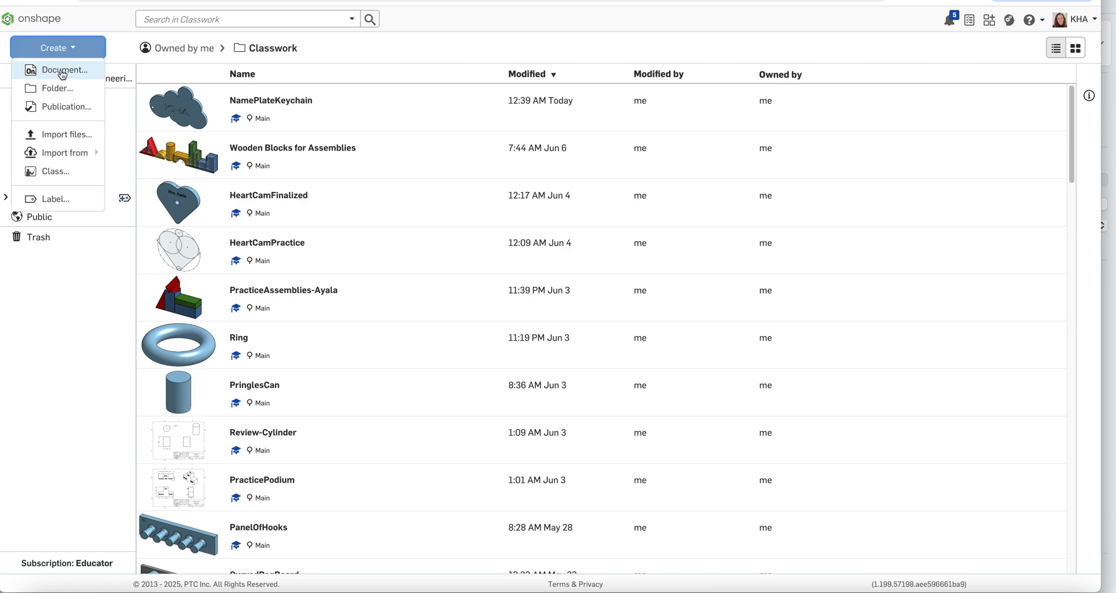
click(52, 25)
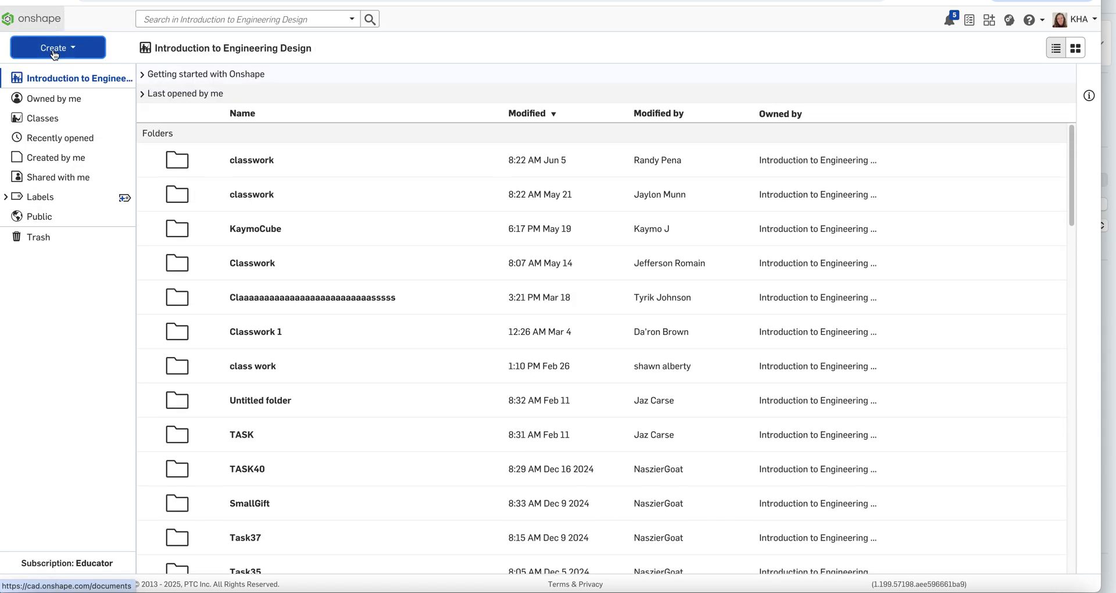
click(54, 50)
click(59, 71)
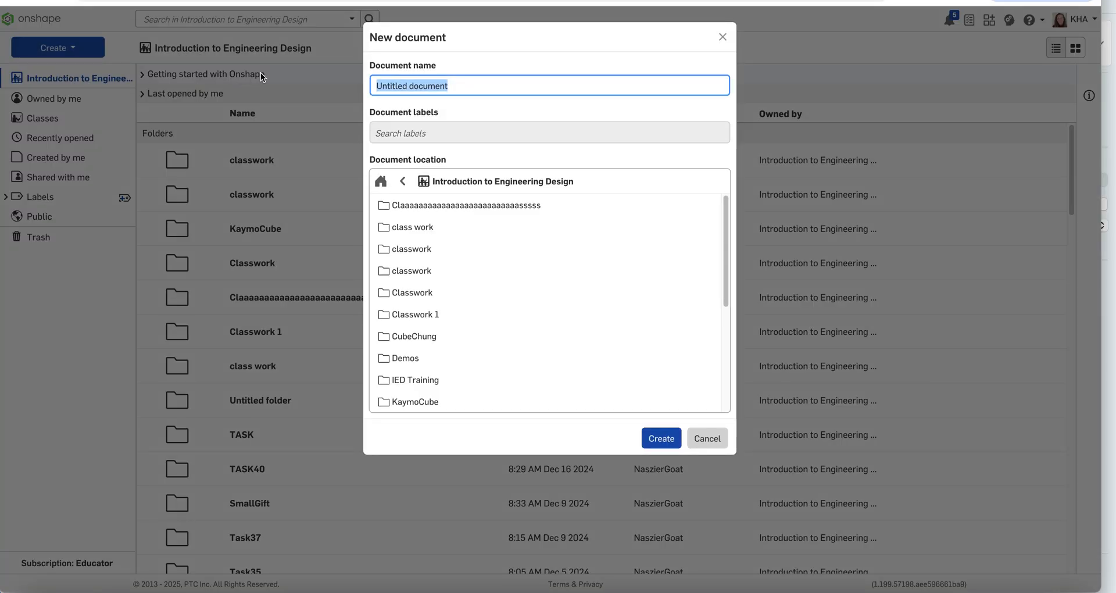
text(K)
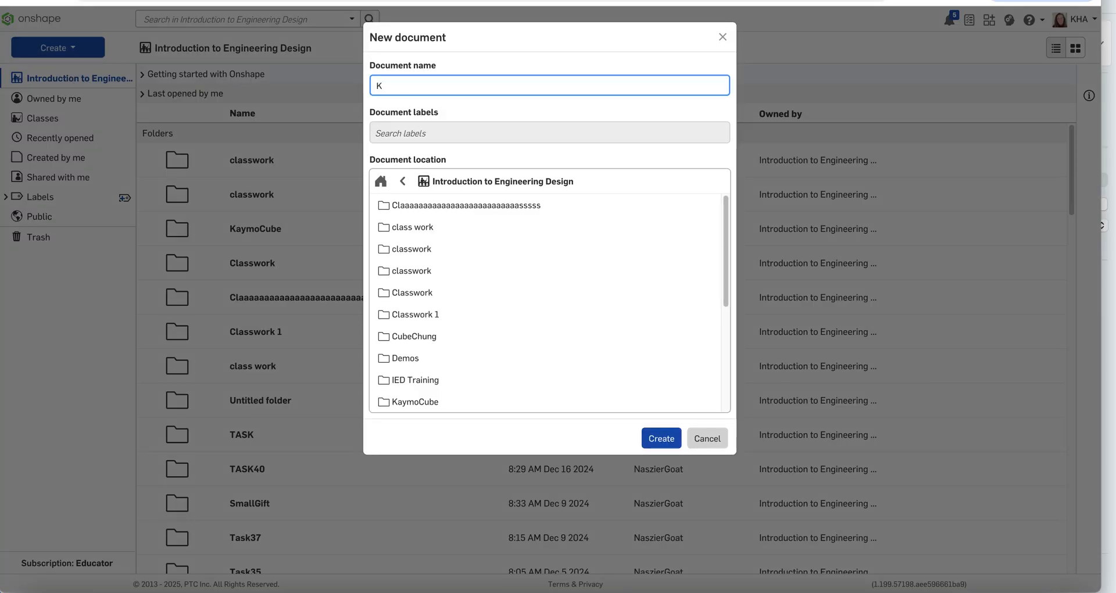
text(eychainProject)
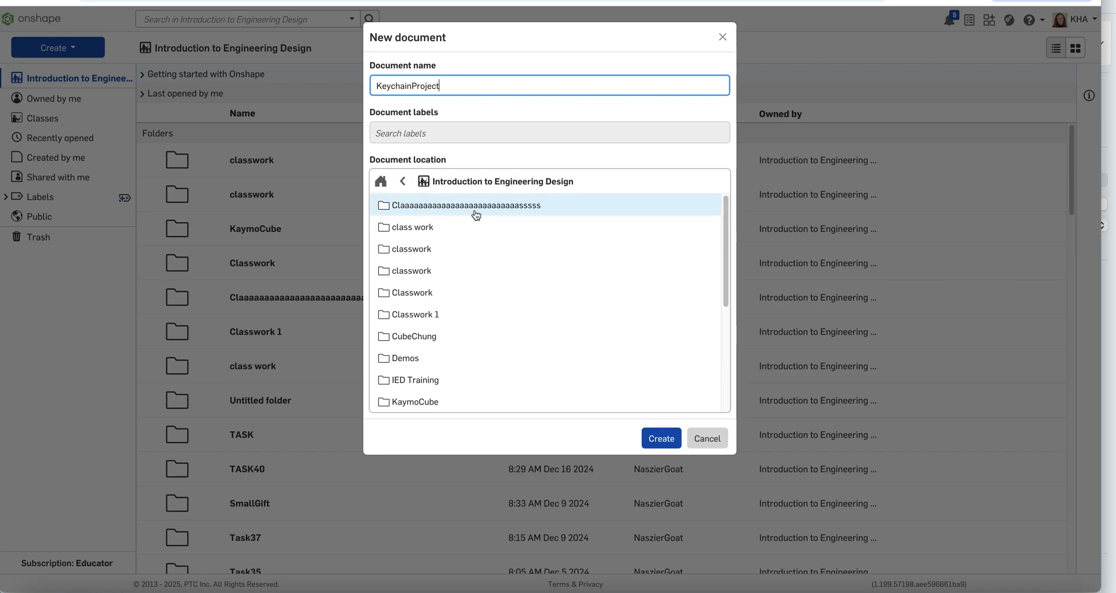
click(704, 439)
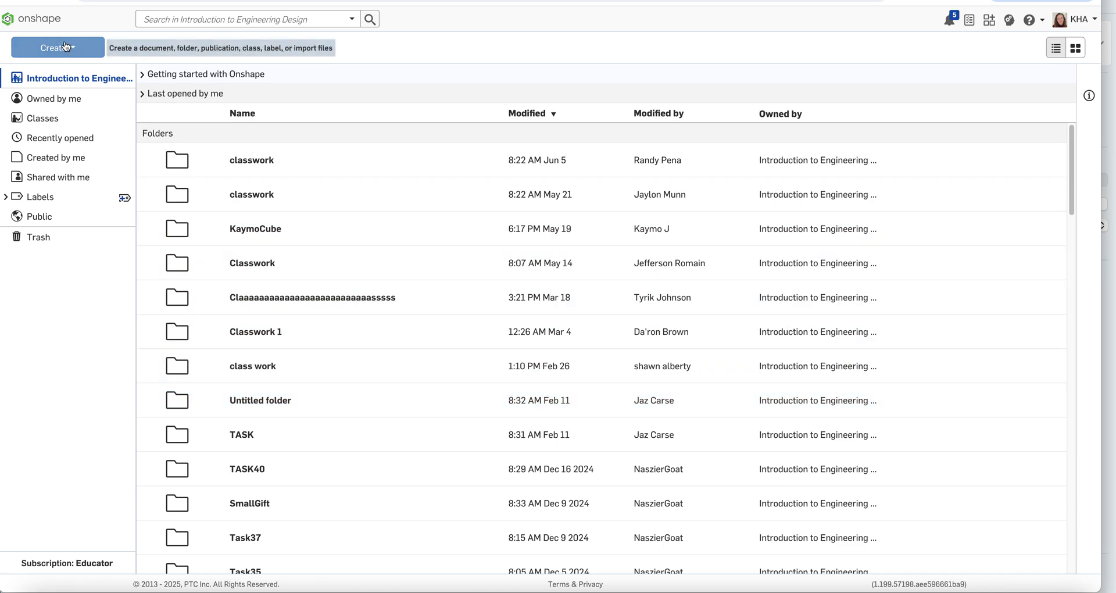
Open the Classwork folder under Owned by me.
click(65, 47)
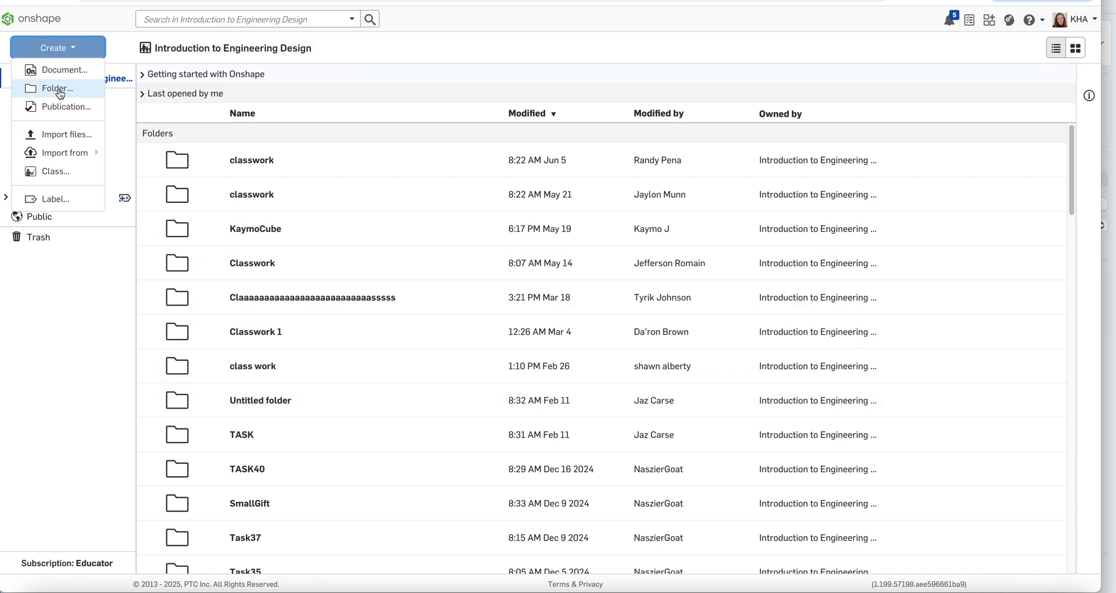
click(52, 47)
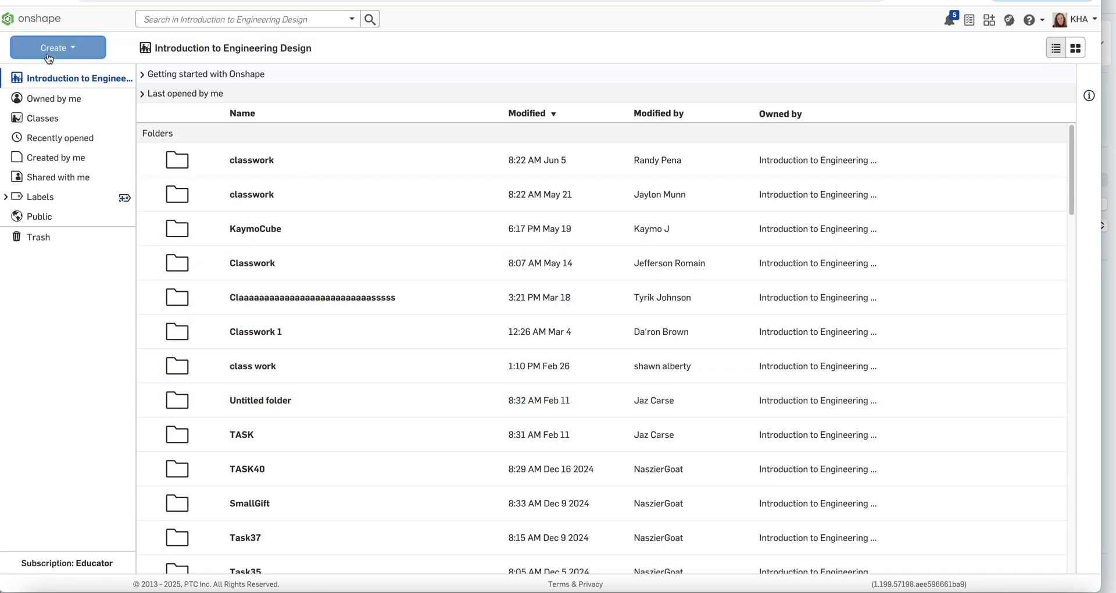
click(46, 101)
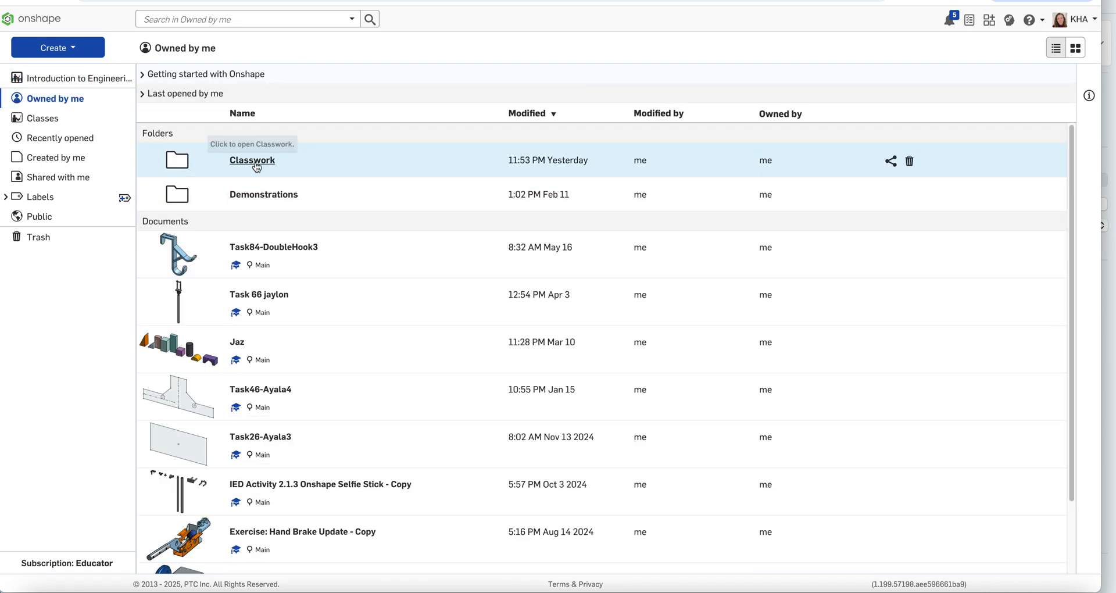
click(253, 161)
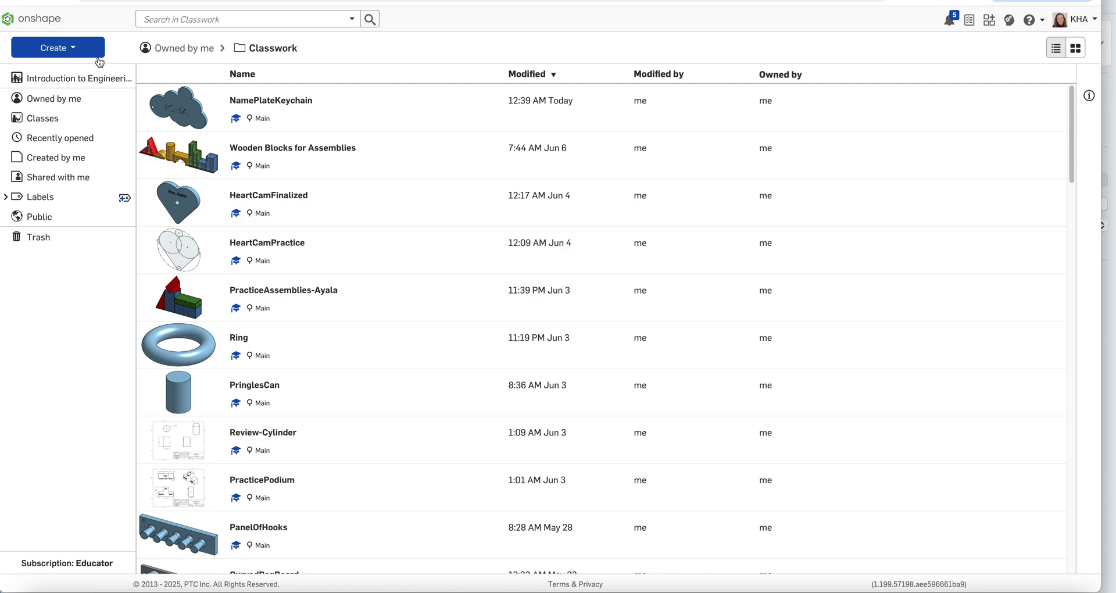
Start a new Classwork document named KeychainProject followed by the teacher's name.
click(68, 49)
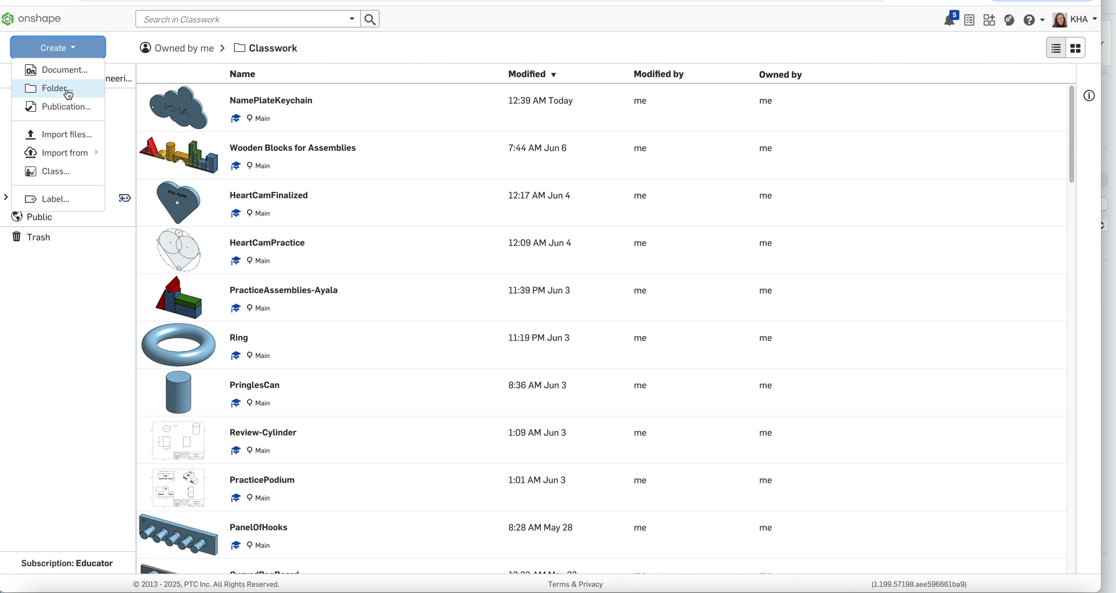
click(61, 47)
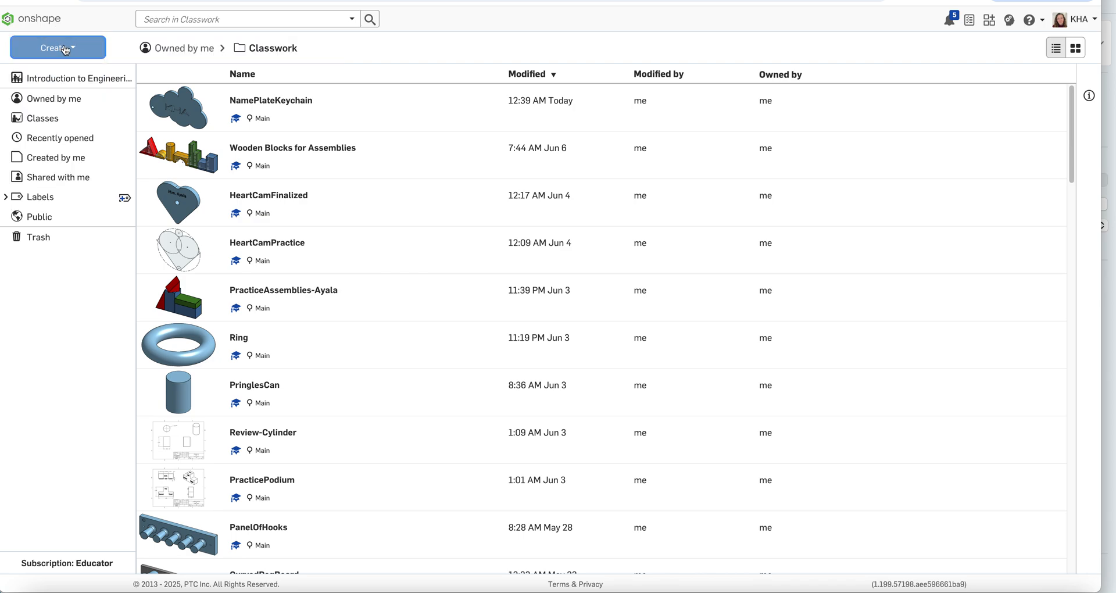
click(64, 48)
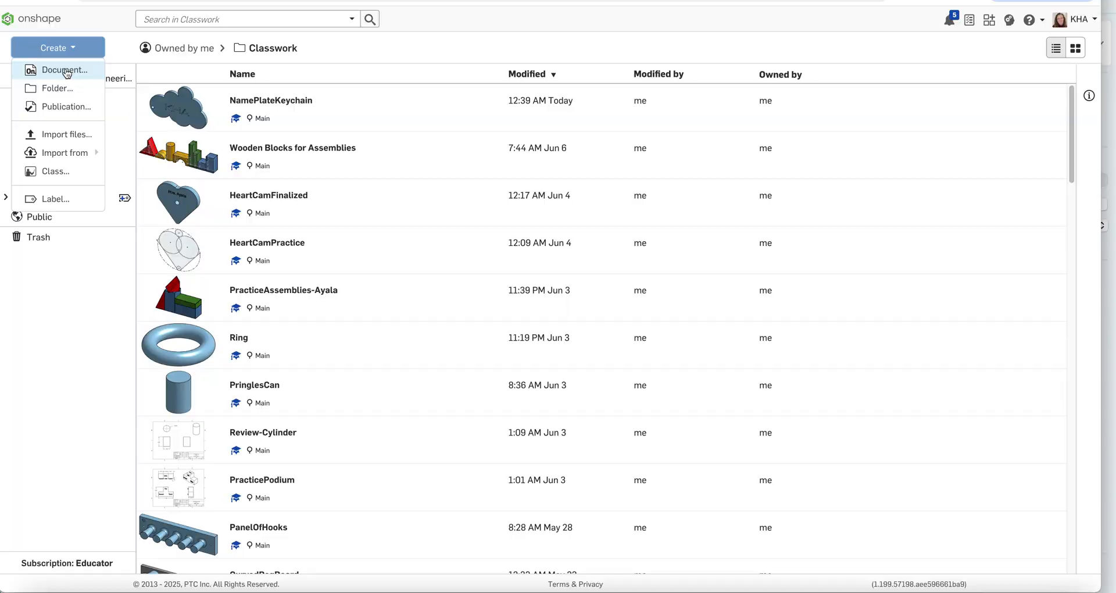
click(66, 70)
text(K)
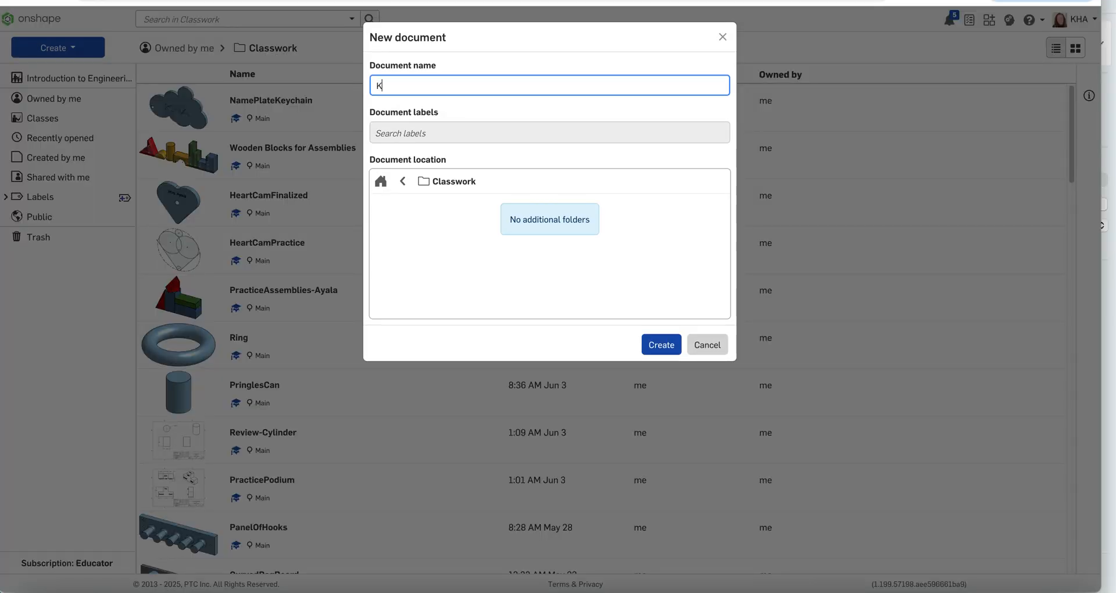
text(eychainProject-MrsAyala)
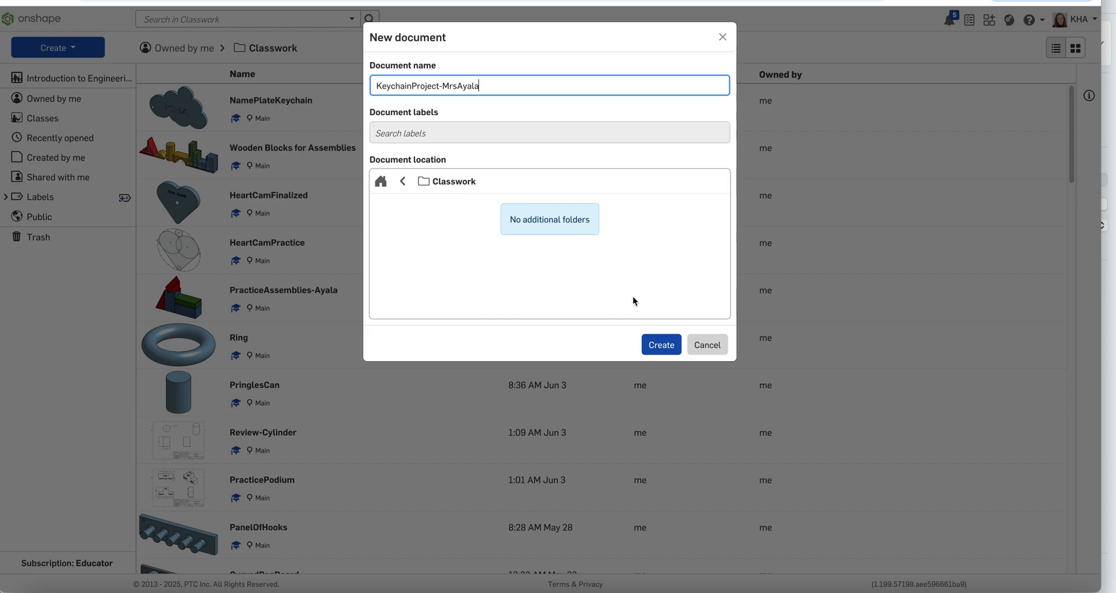
double_click(453, 182)
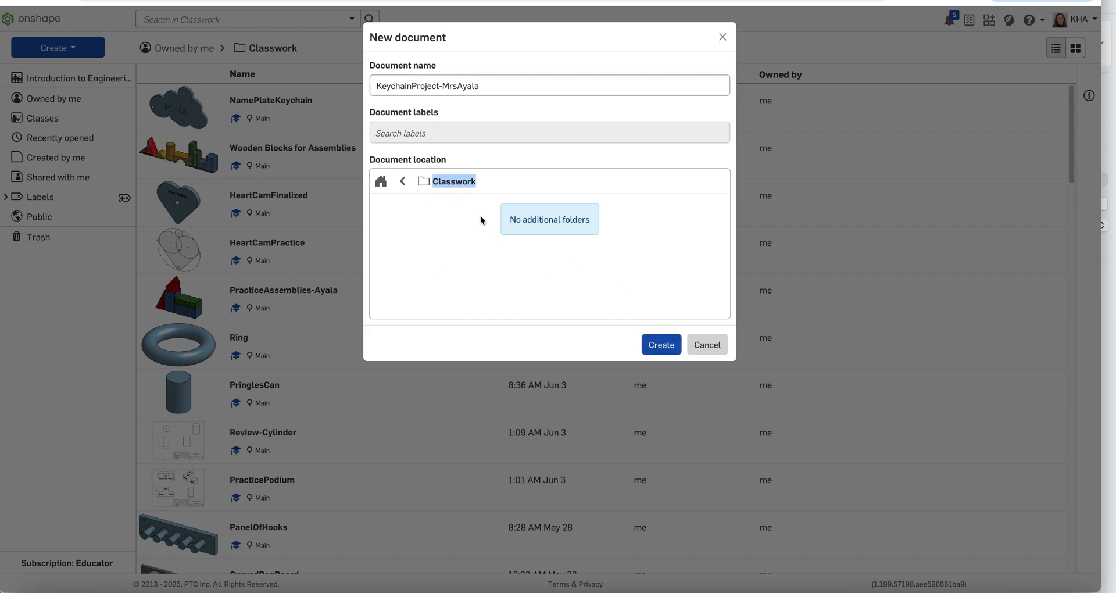
click(657, 344)
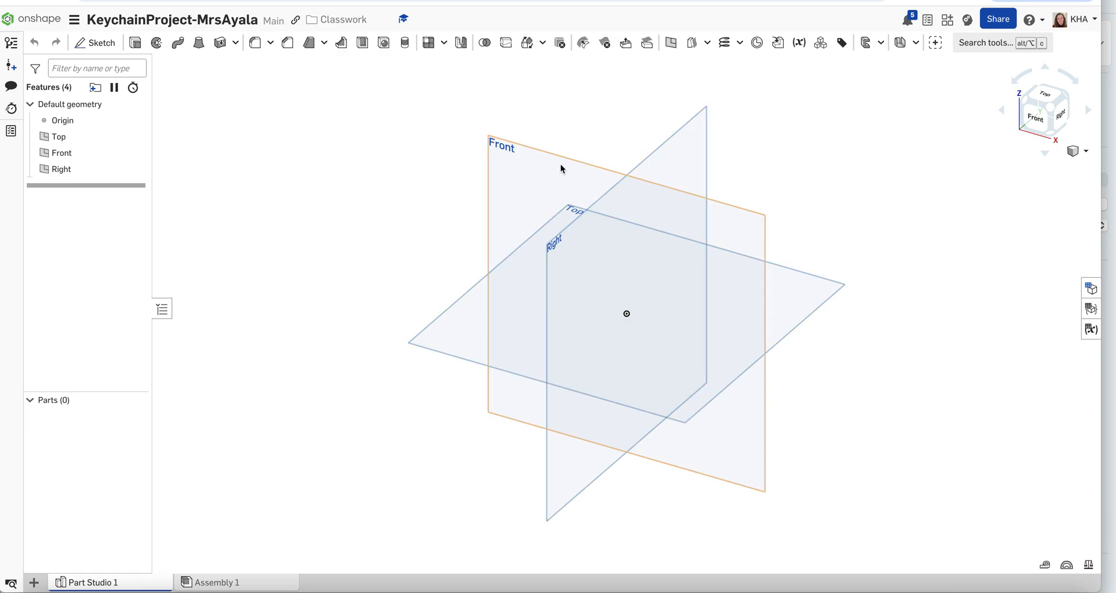
click(1038, 118)
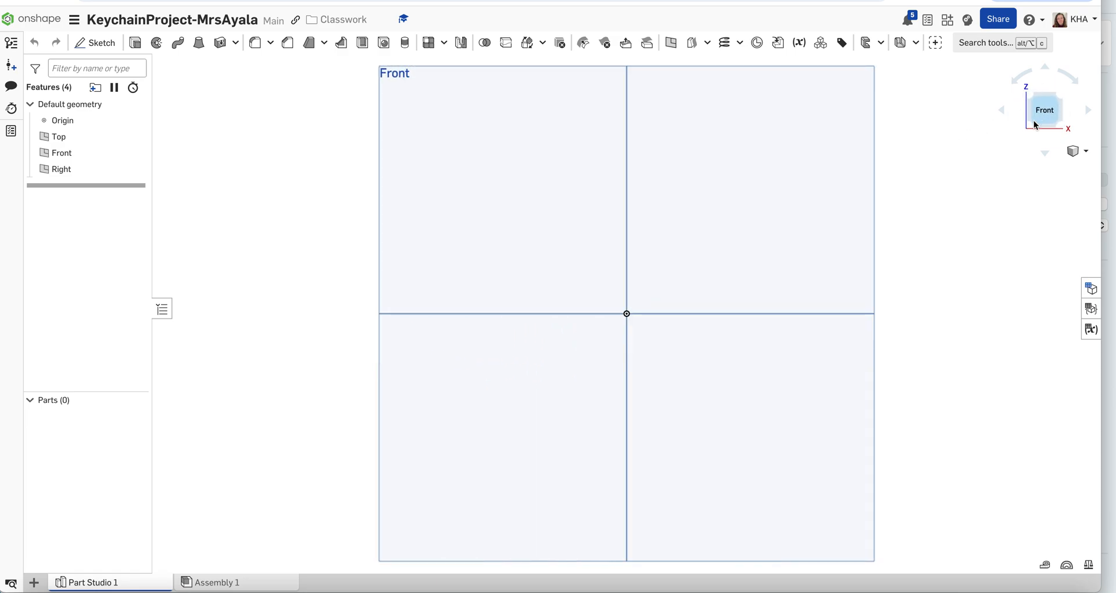
click(1071, 153)
click(1069, 168)
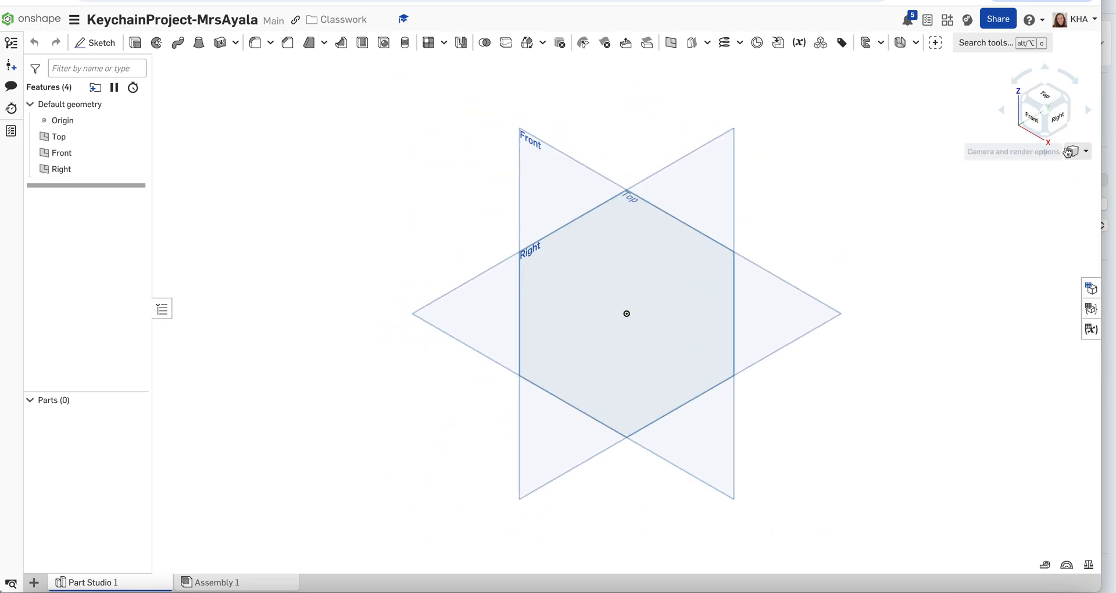
click(1045, 93)
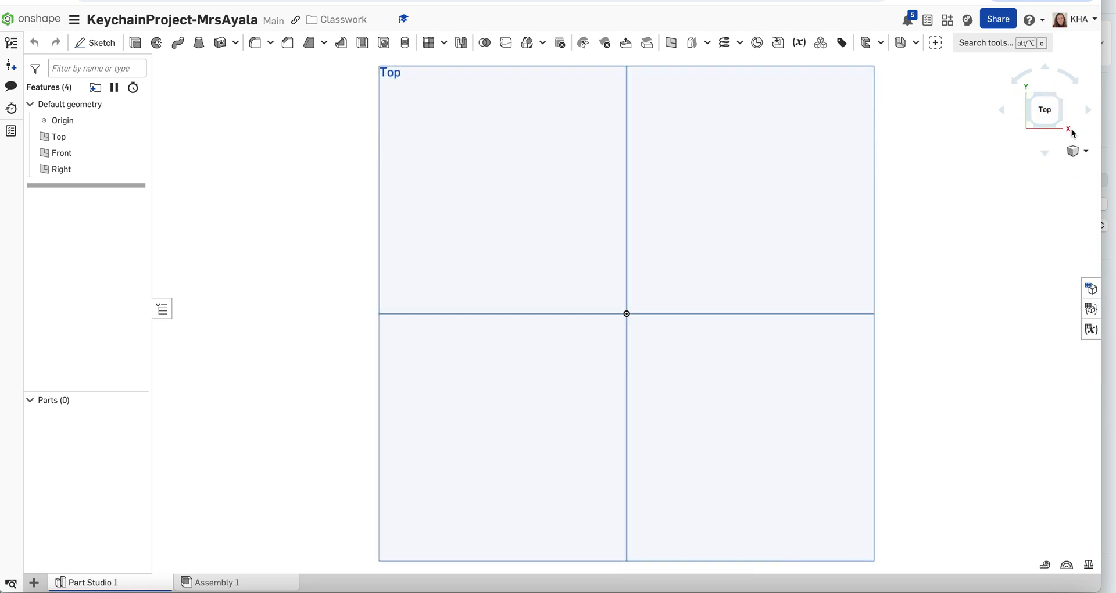
click(1073, 152)
click(1066, 168)
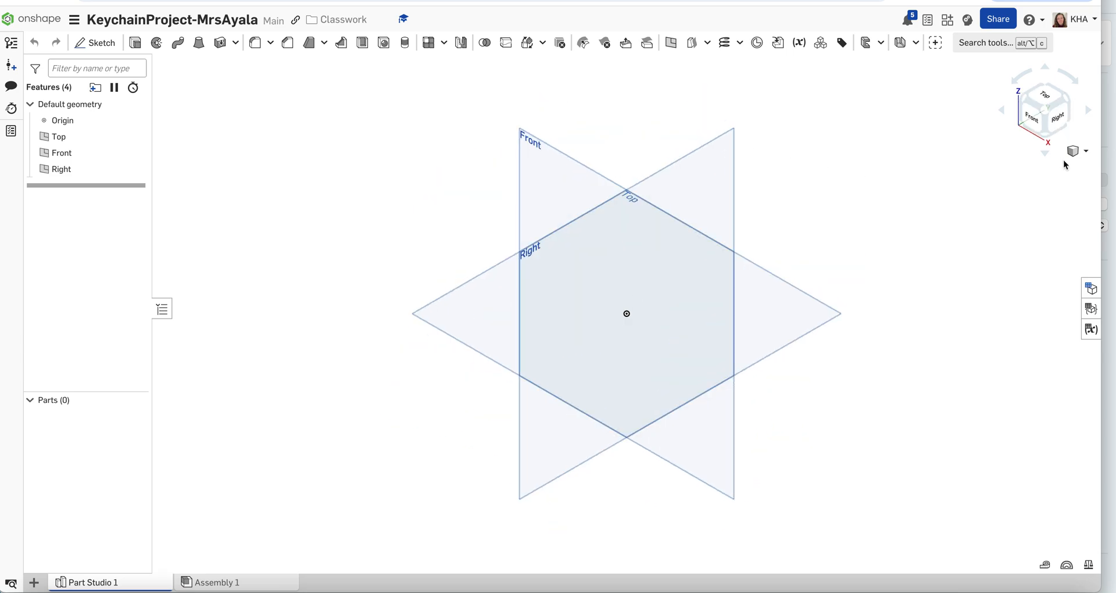
click(1056, 121)
click(1075, 153)
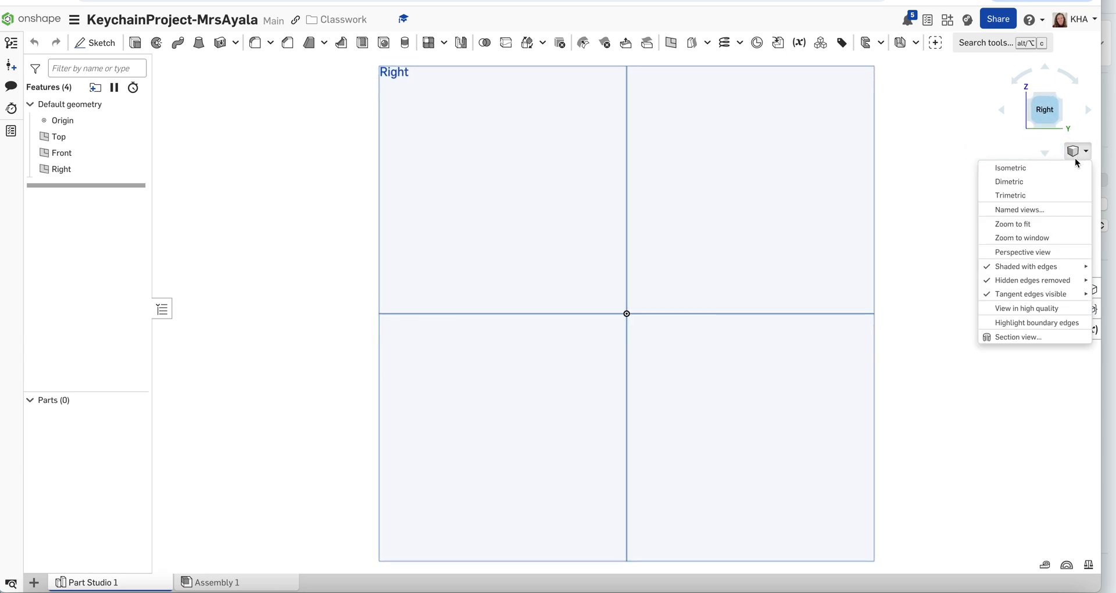
click(1072, 167)
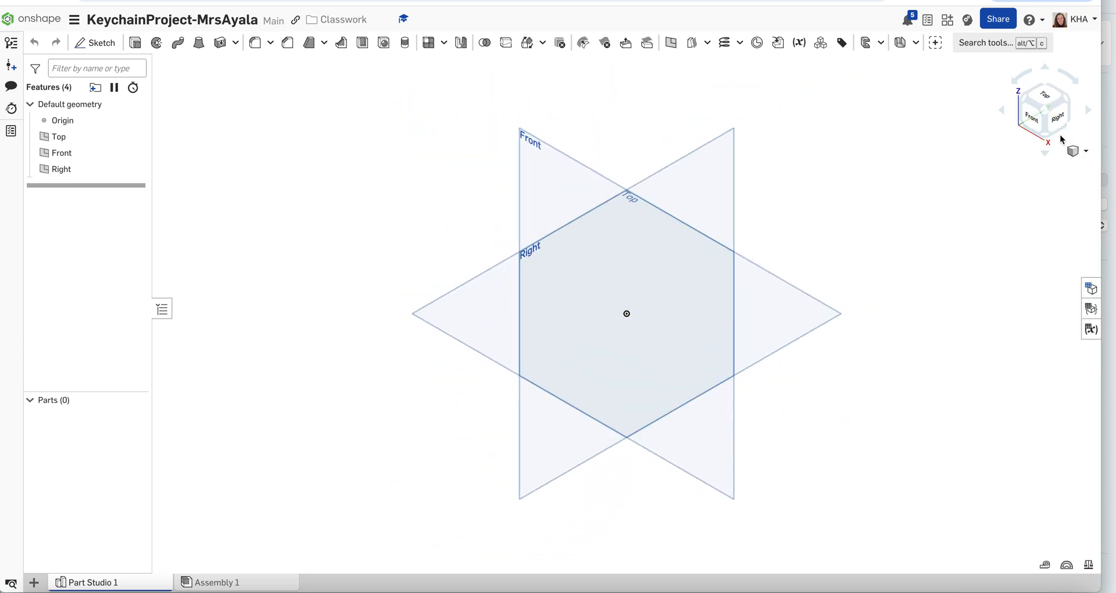
click(1003, 116)
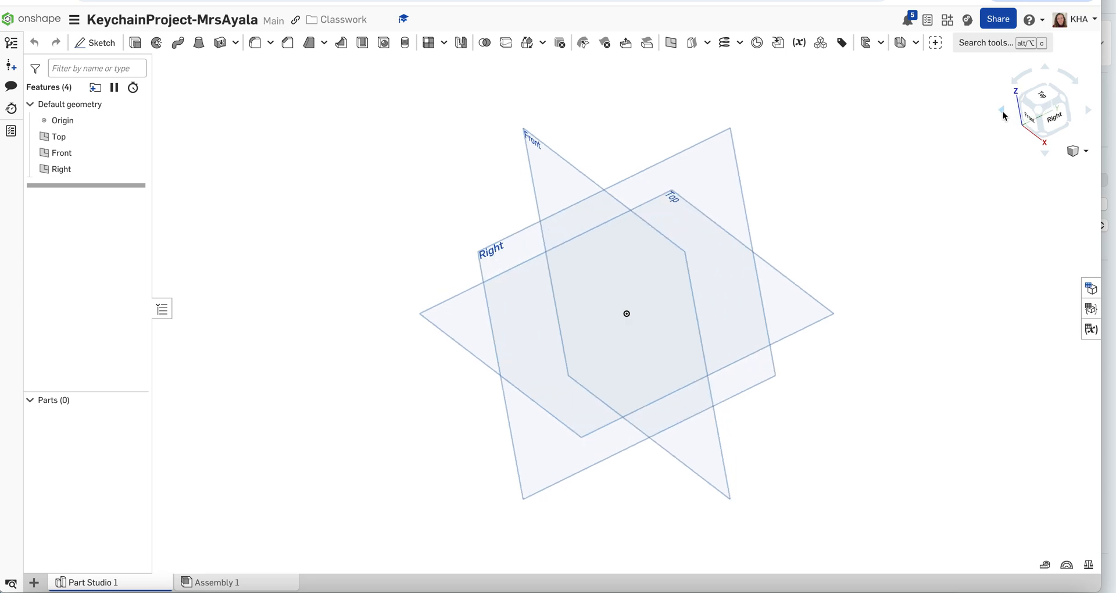
click(1004, 116)
click(1003, 114)
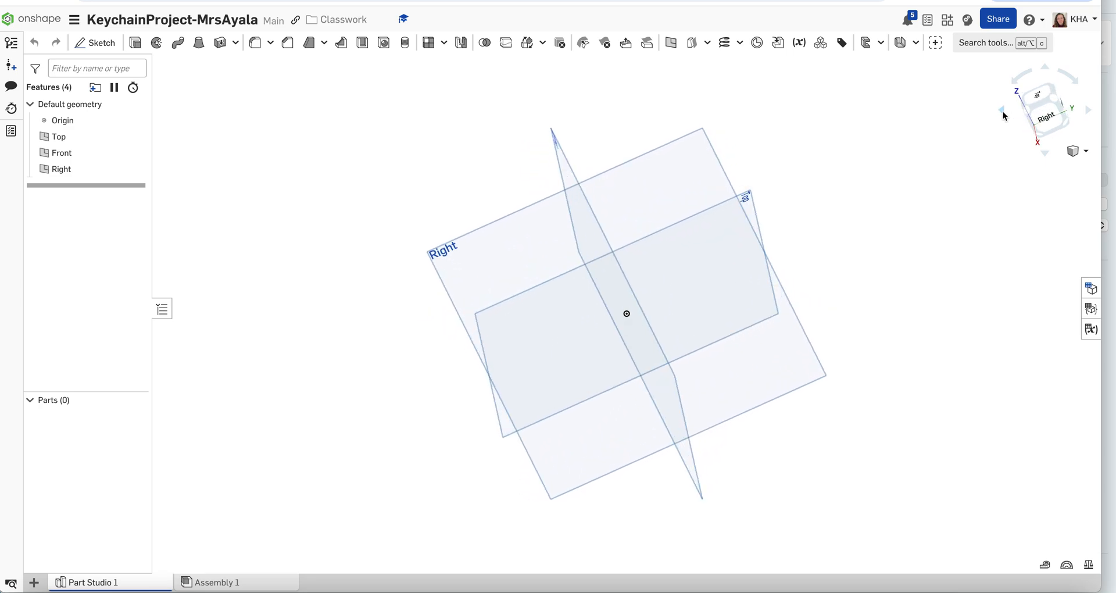
click(1089, 111)
click(1089, 112)
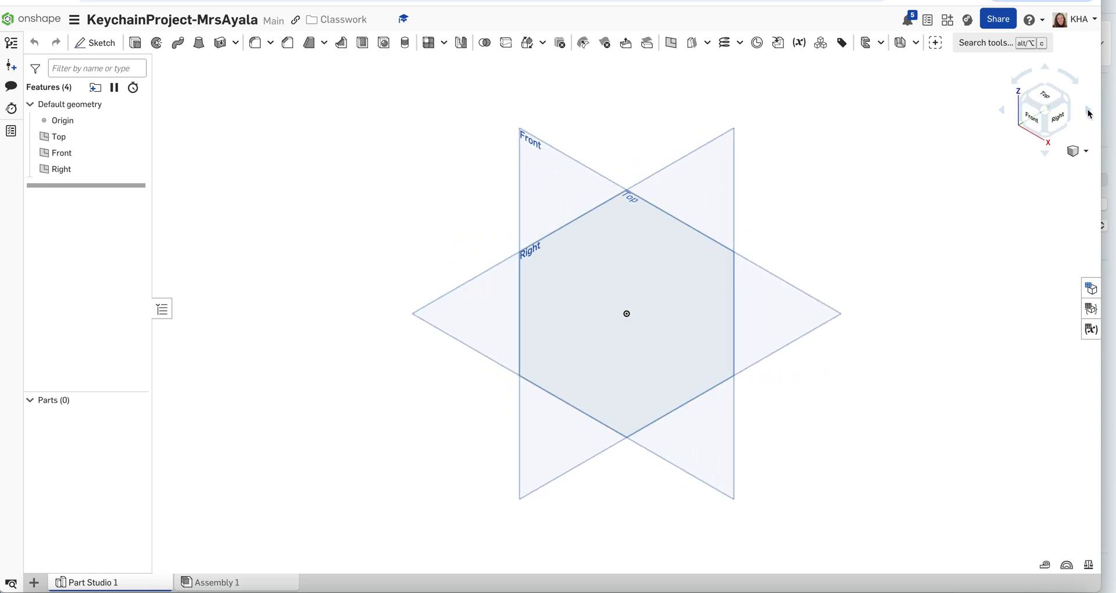
click(1076, 152)
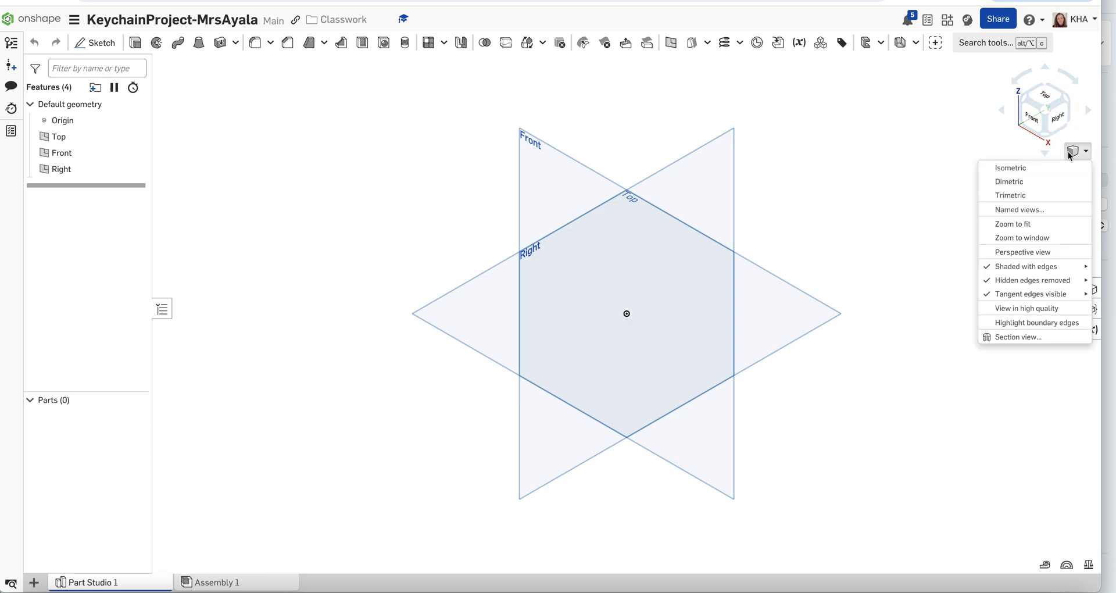
click(1056, 168)
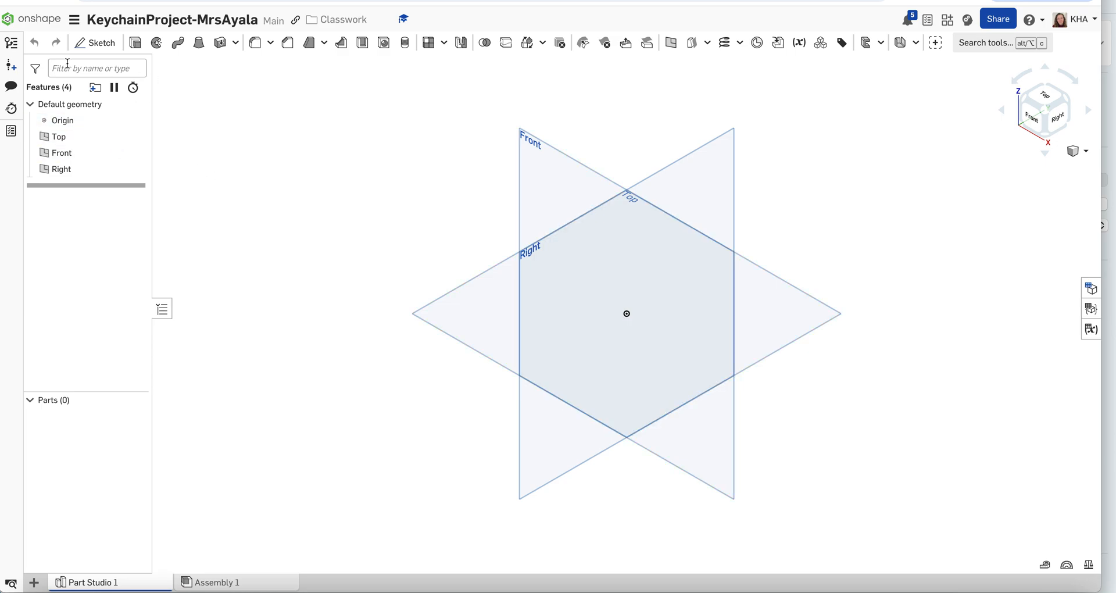
Create Sketch 1 on the Front plane and view it straight on.
click(93, 44)
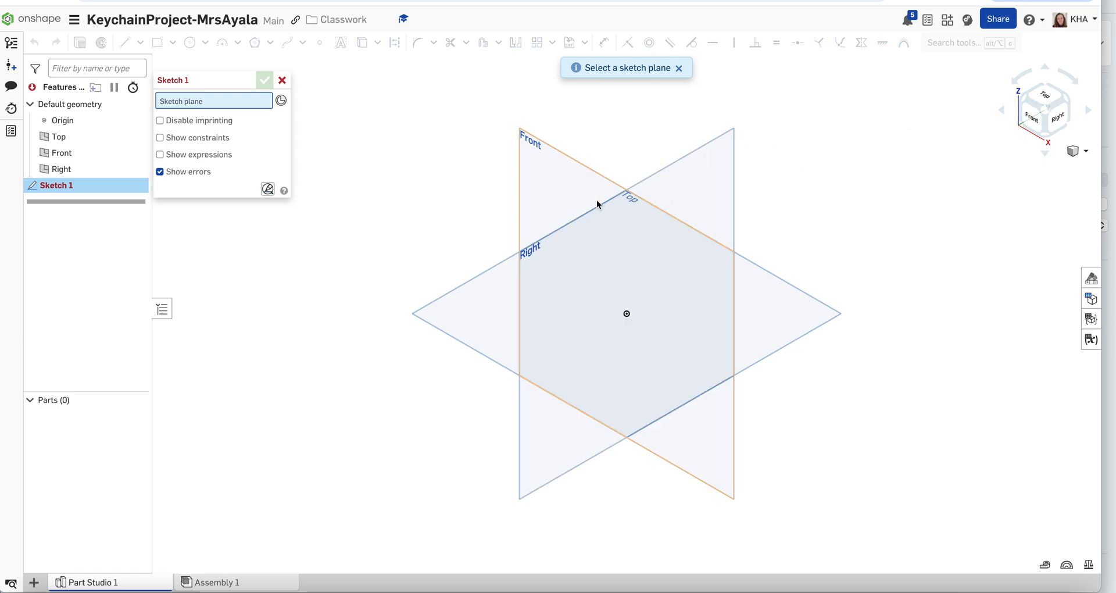
click(561, 184)
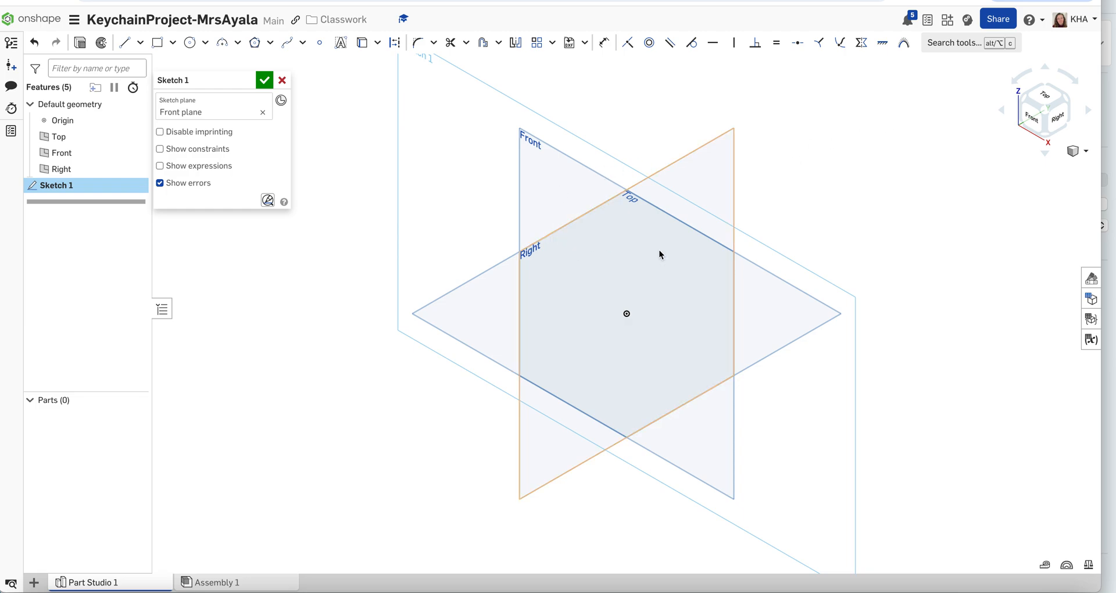
click(1032, 121)
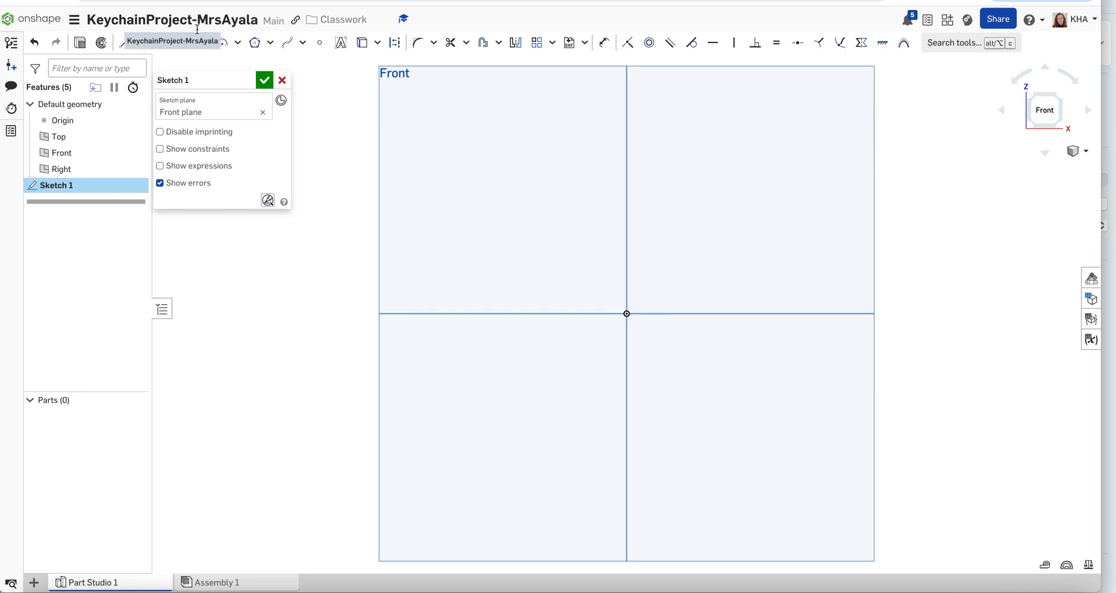
Draw a corner rectangle from the origin, roughly 2.9 by 1.75, up and right.
click(157, 44)
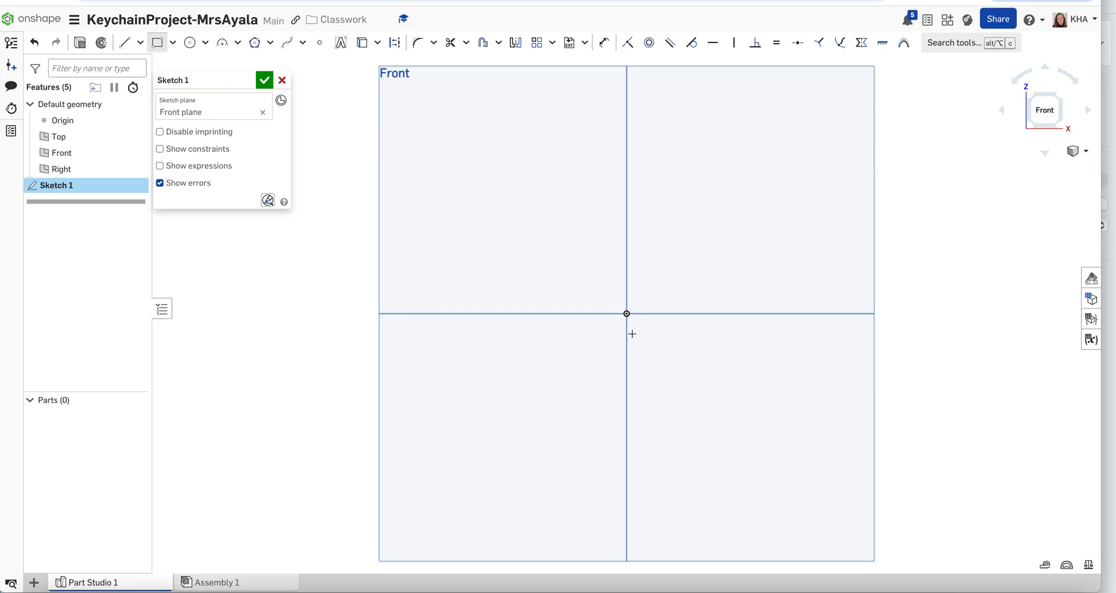
click(627, 314)
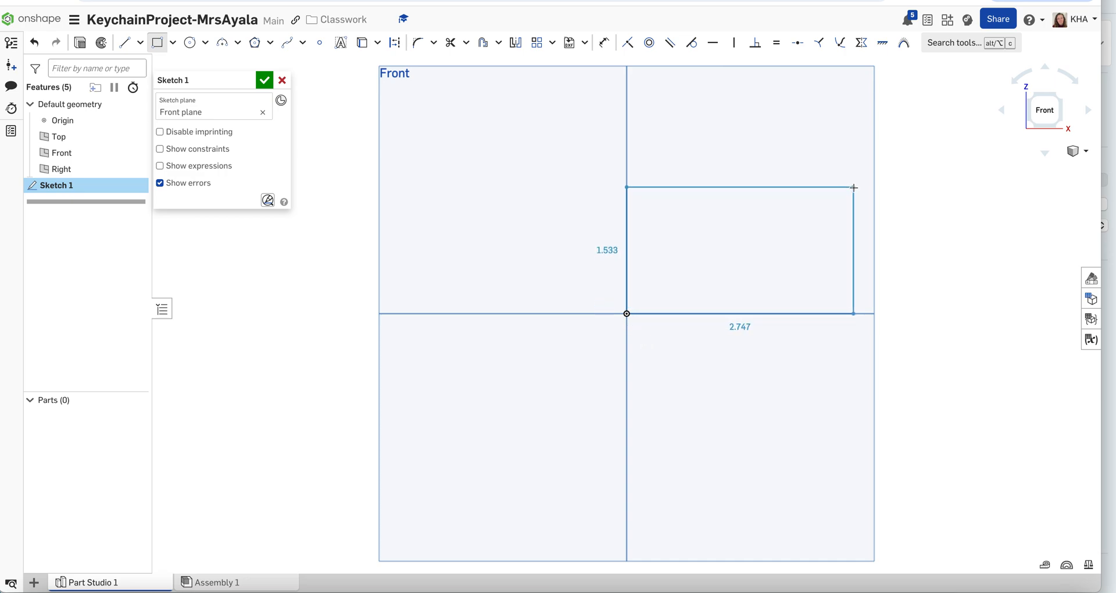
key(Escape)
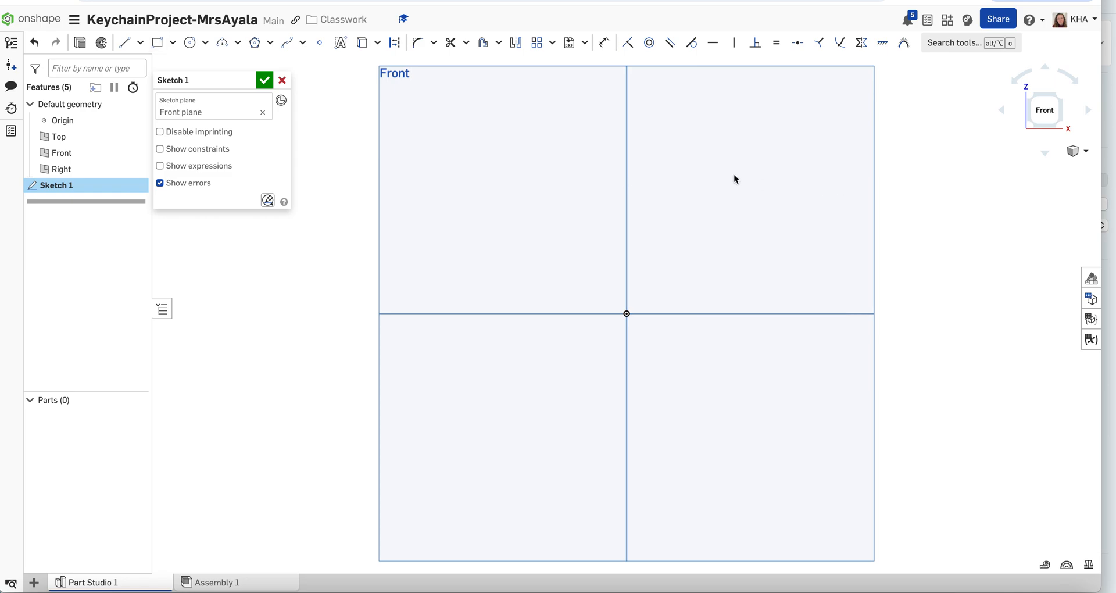
click(173, 44)
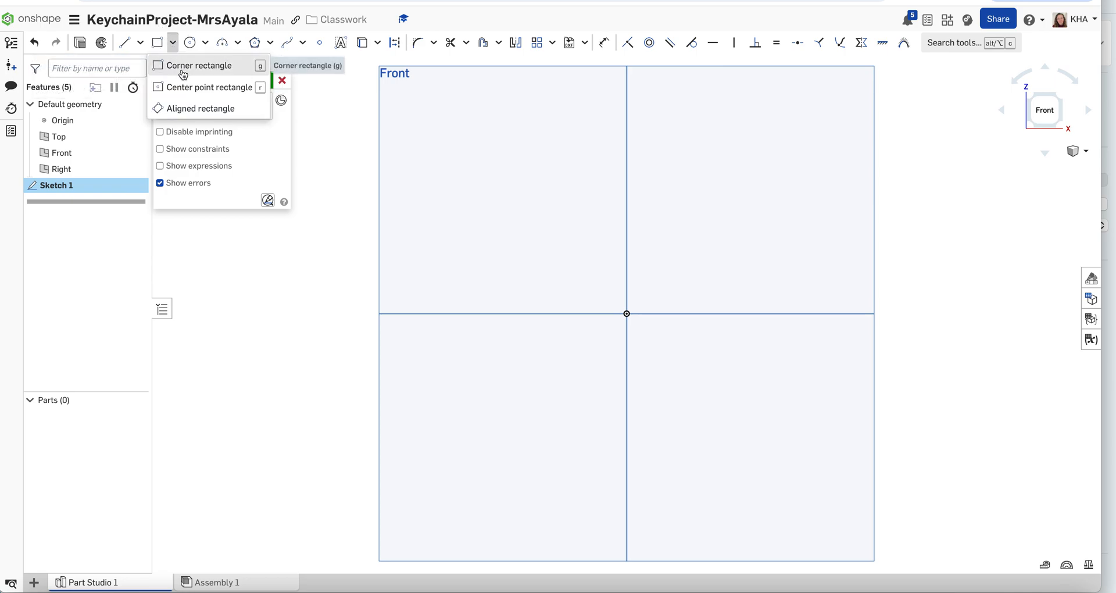
click(176, 63)
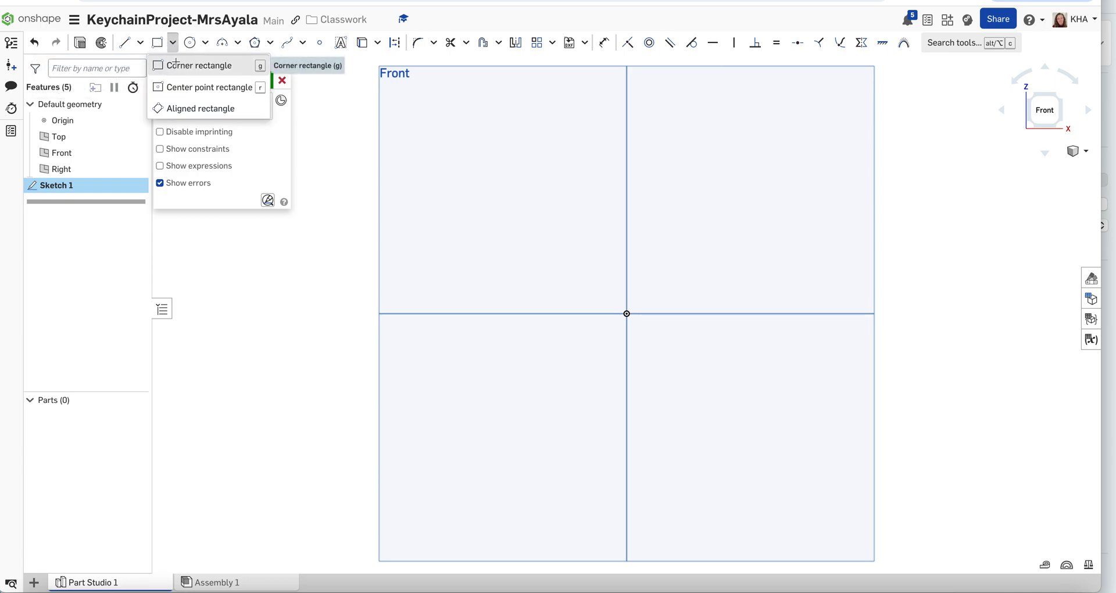
click(177, 63)
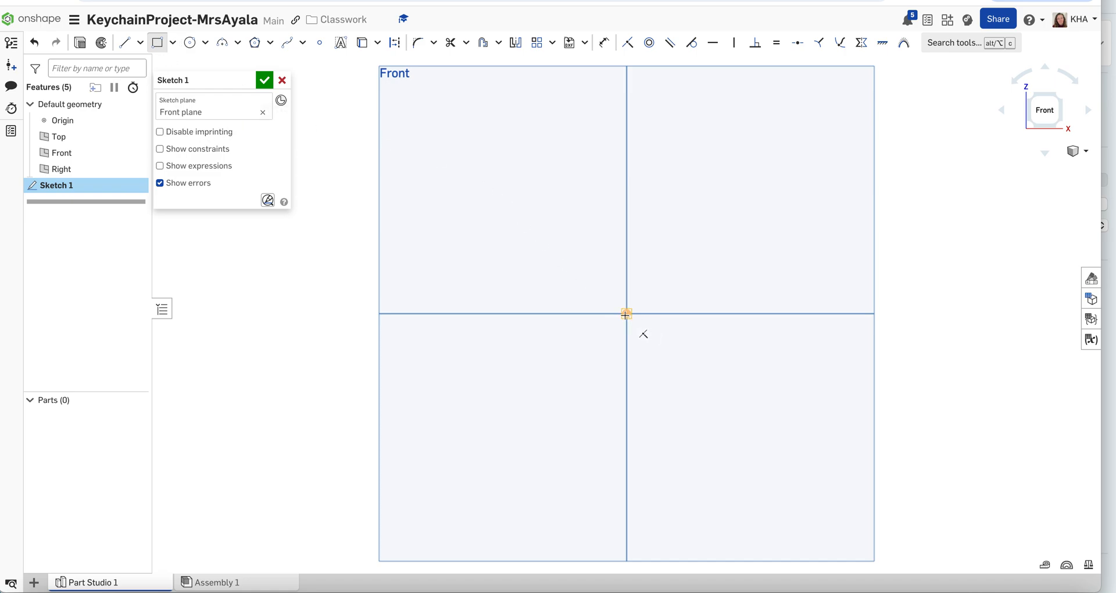
click(626, 314)
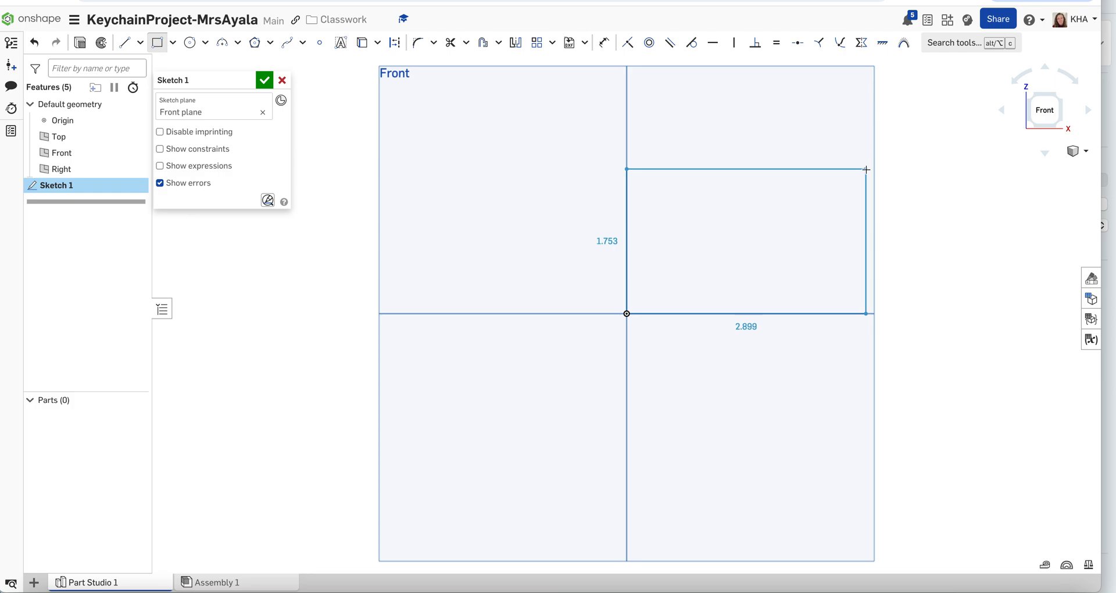
click(866, 169)
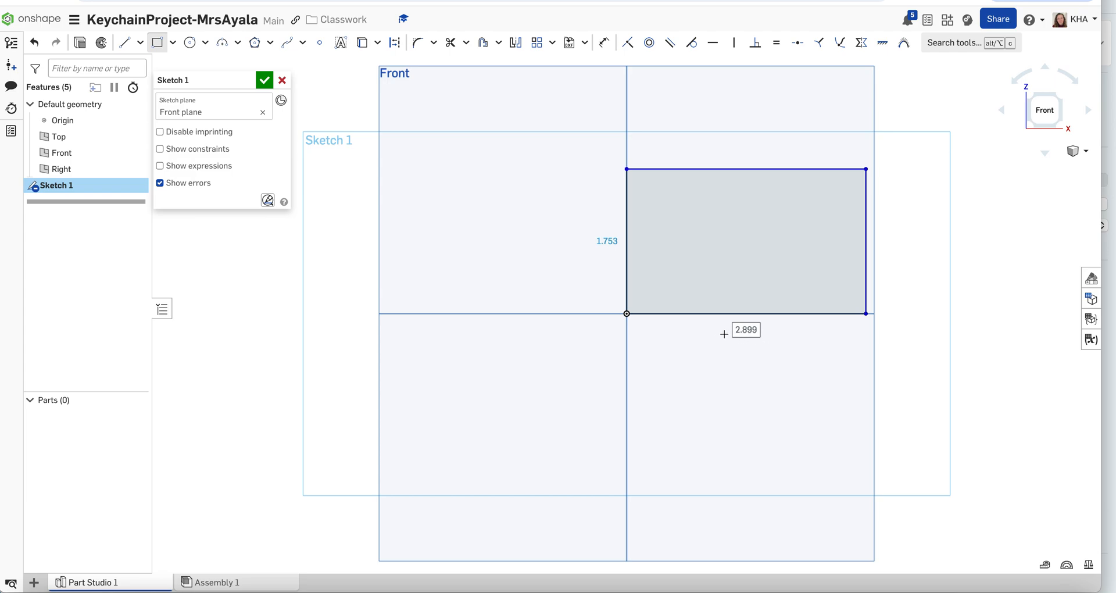
Dimension the rectangle's width as 3 and its height as 2.
double_click(766, 339)
text(3)
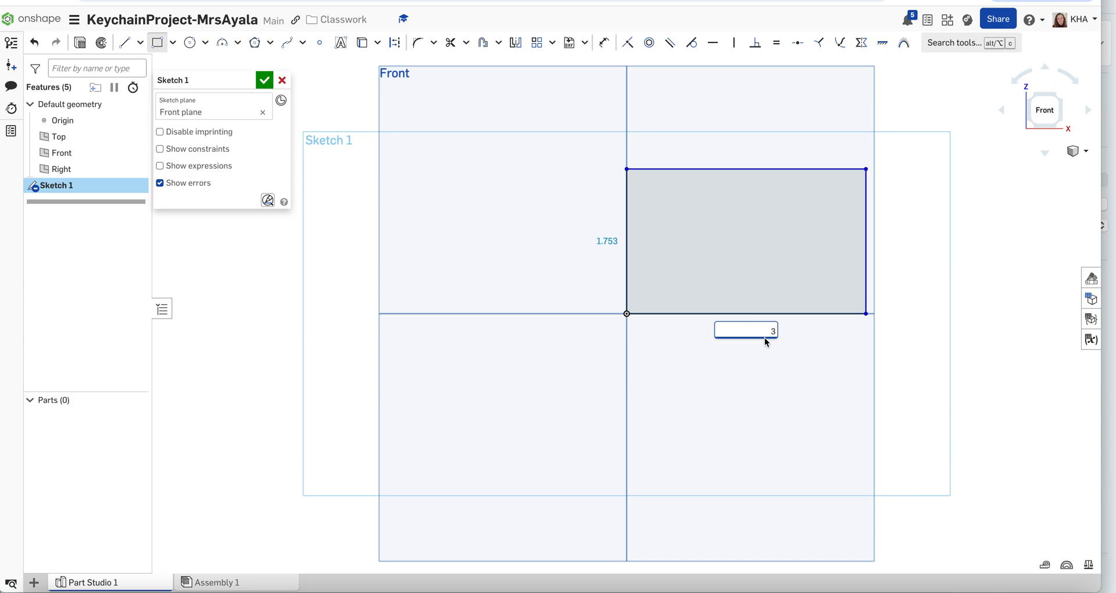
key(Return)
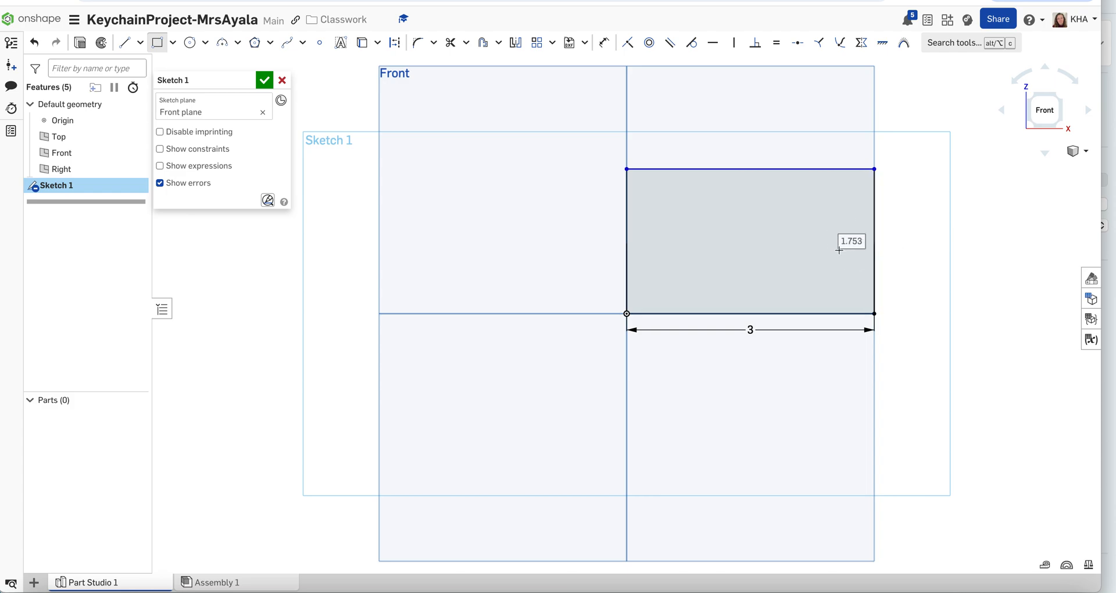
click(893, 228)
text(2)
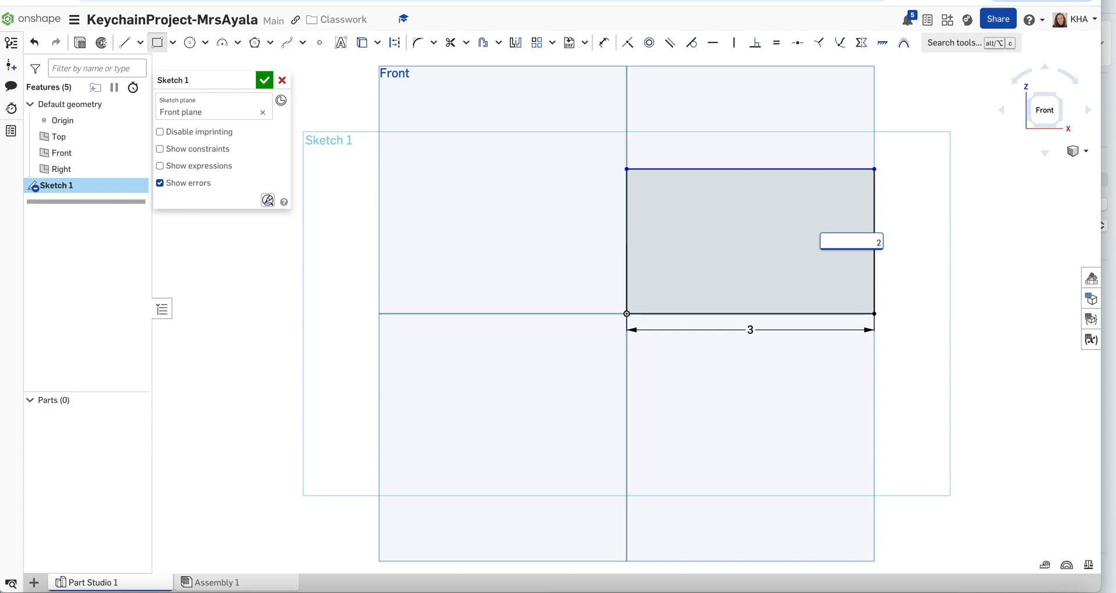
key(Return)
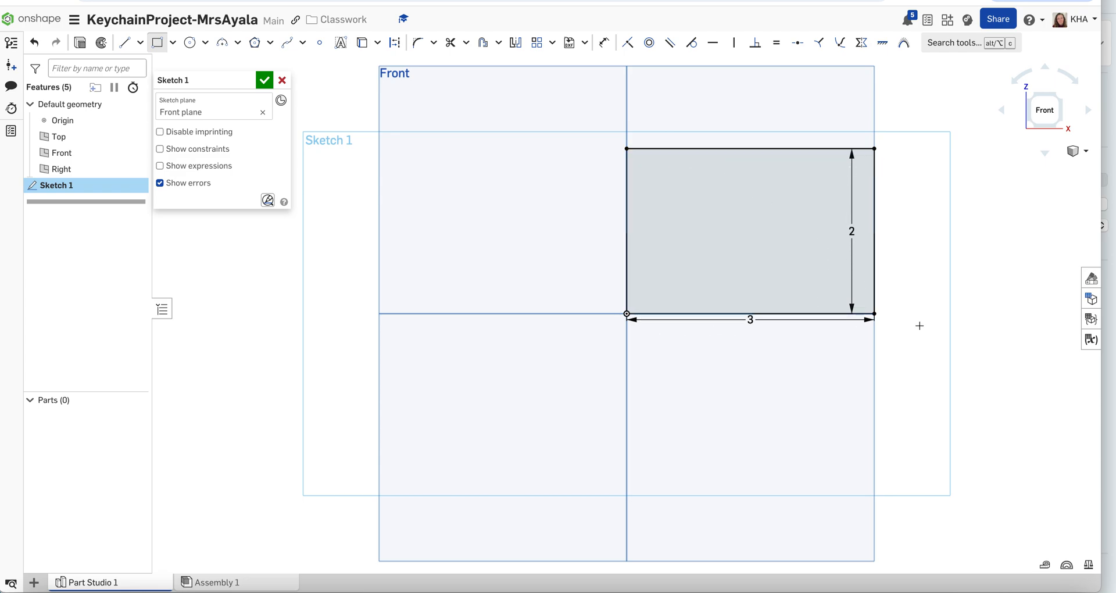
click(605, 51)
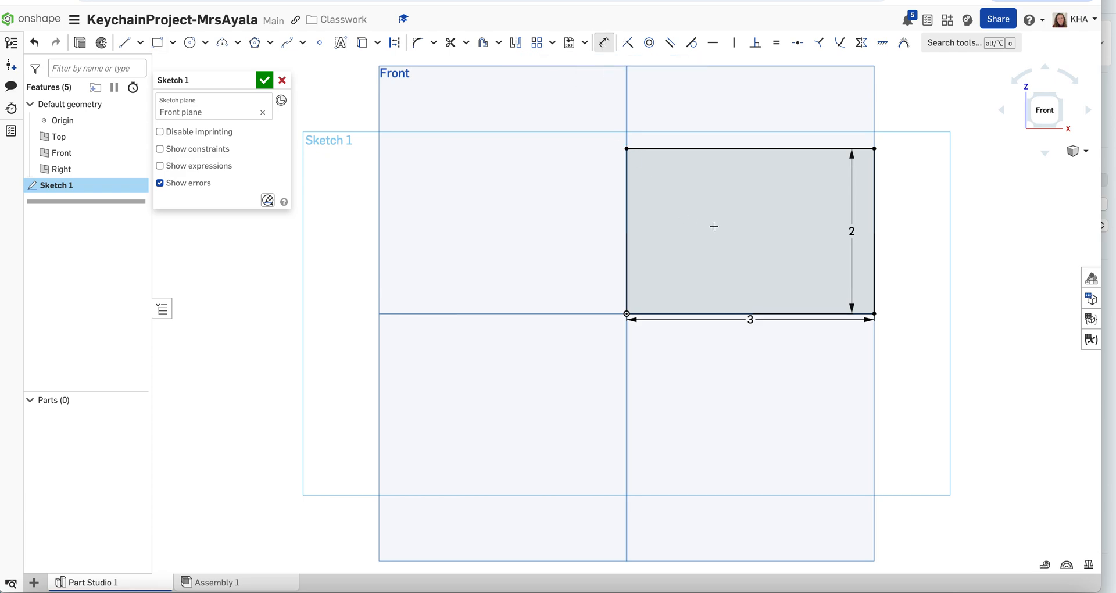
Reposition the dimensions and replace the height dimension with a new 2 in one.
drag(852, 229, 898, 225)
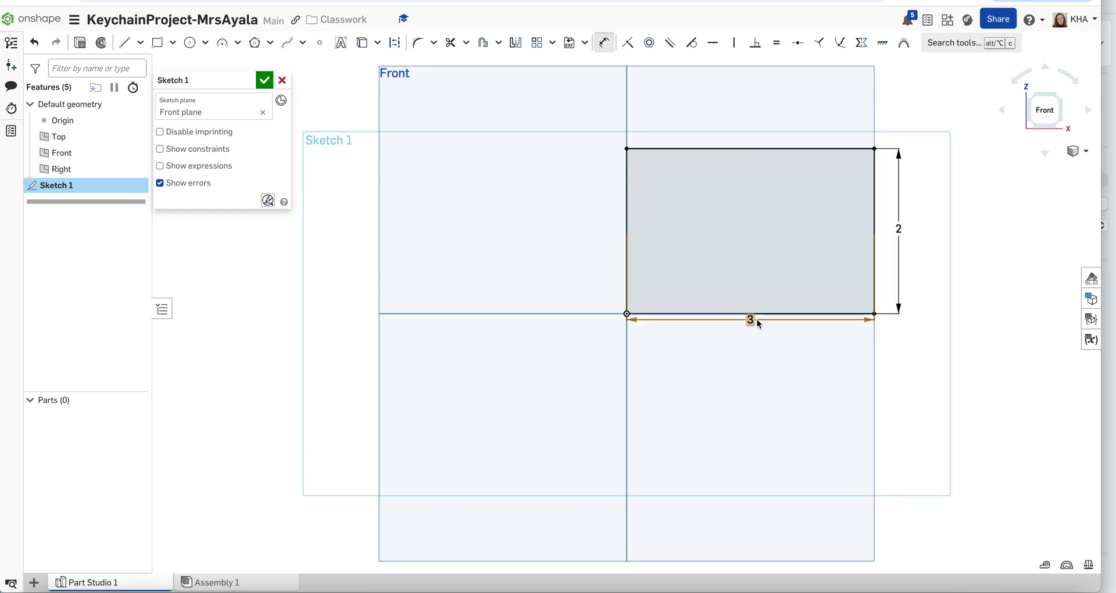
drag(751, 319, 747, 332)
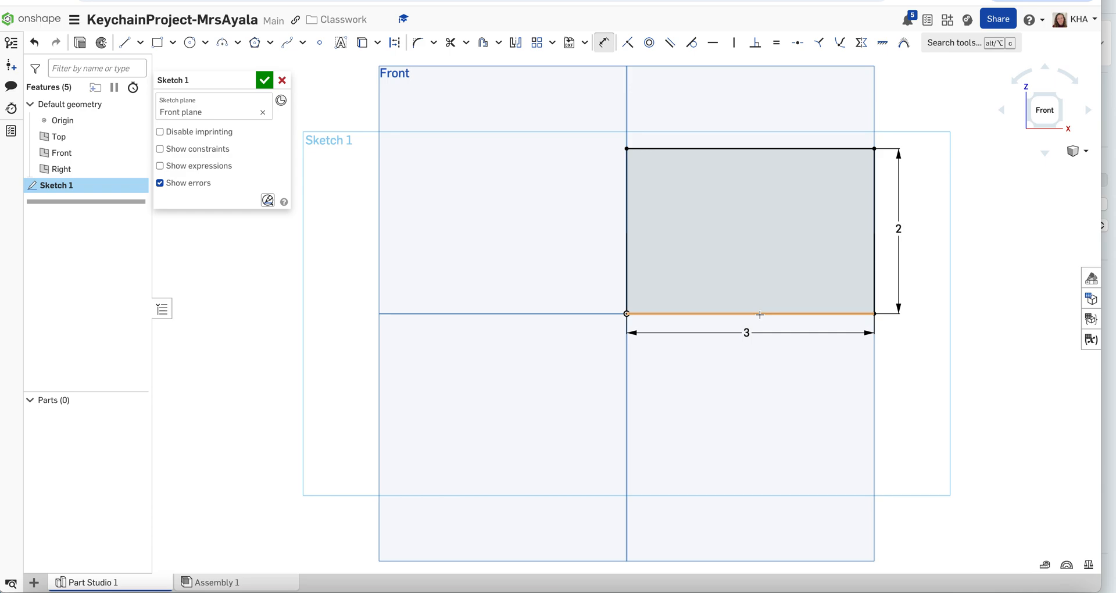
click(899, 229)
key(Delete)
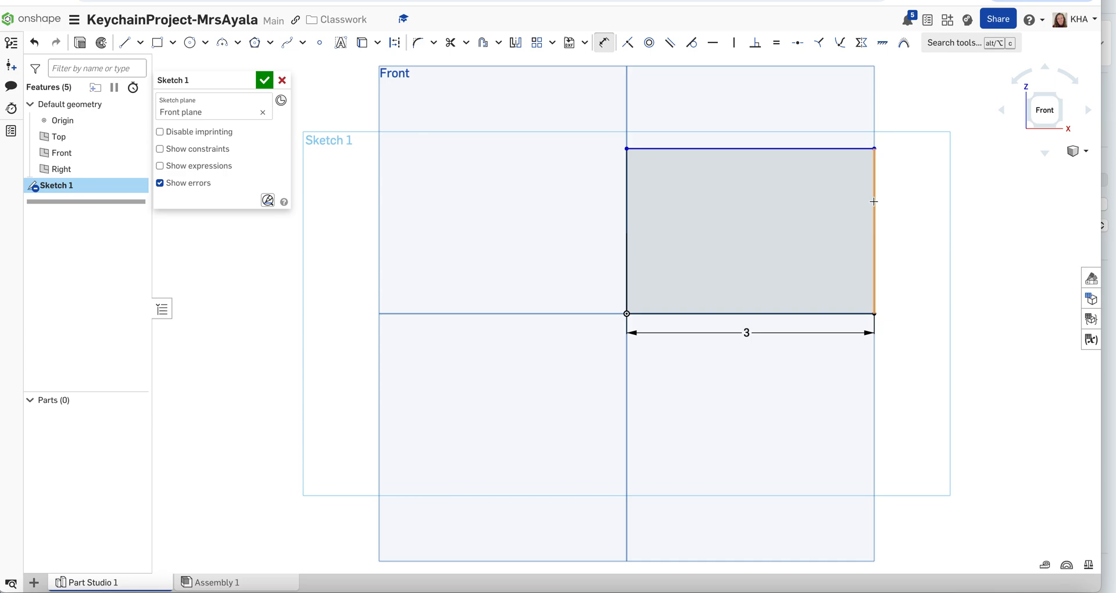
click(874, 201)
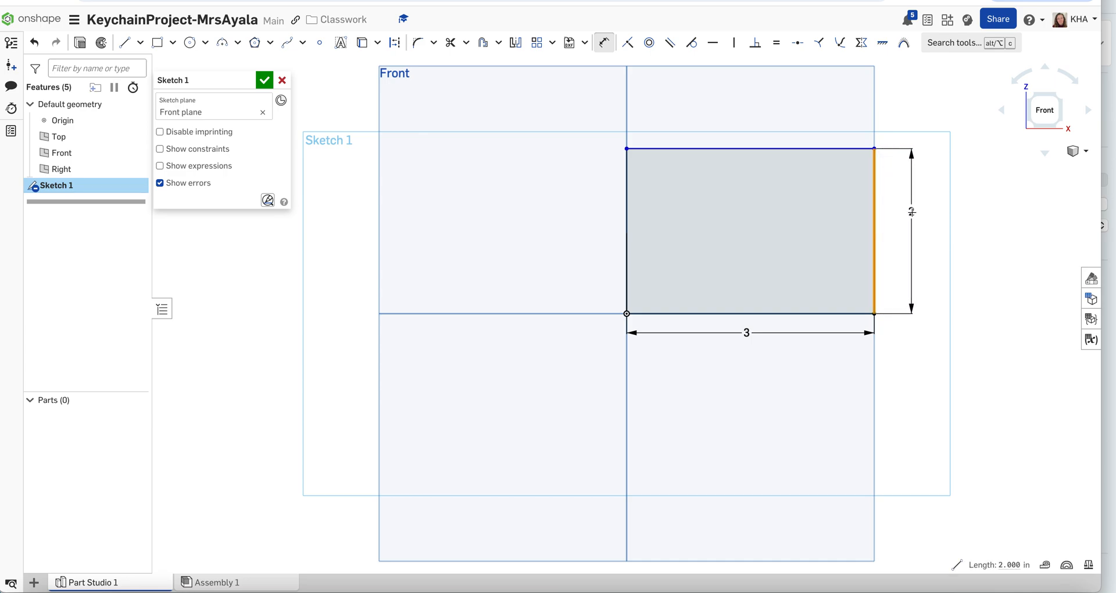
click(912, 212)
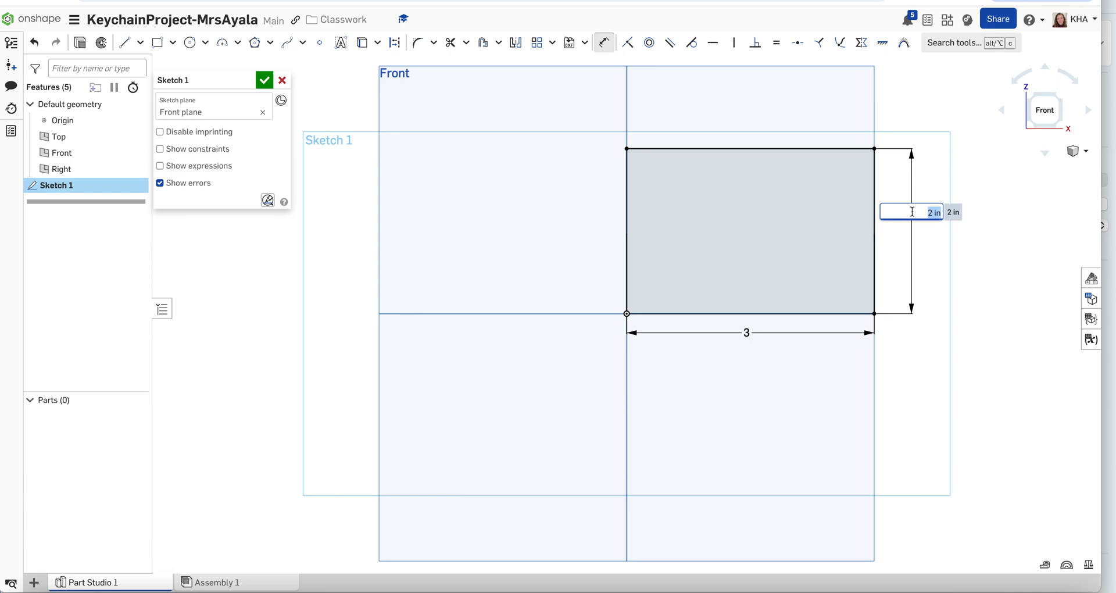
text(2)
key(Return)
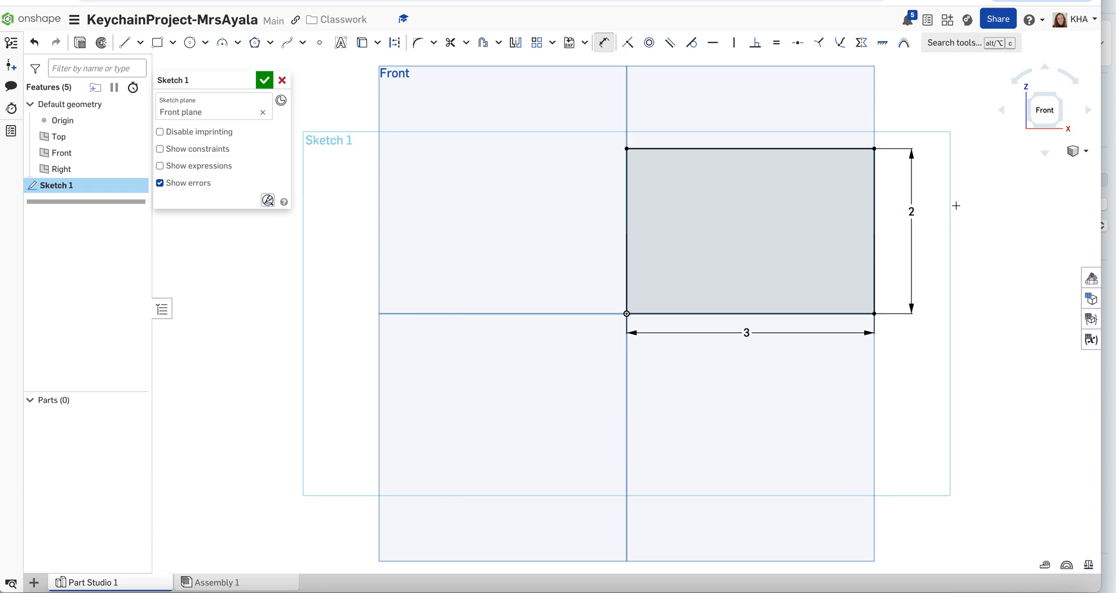
Try rectangle heights of 1.5 and 4, then settle back on 2.
double_click(910, 210)
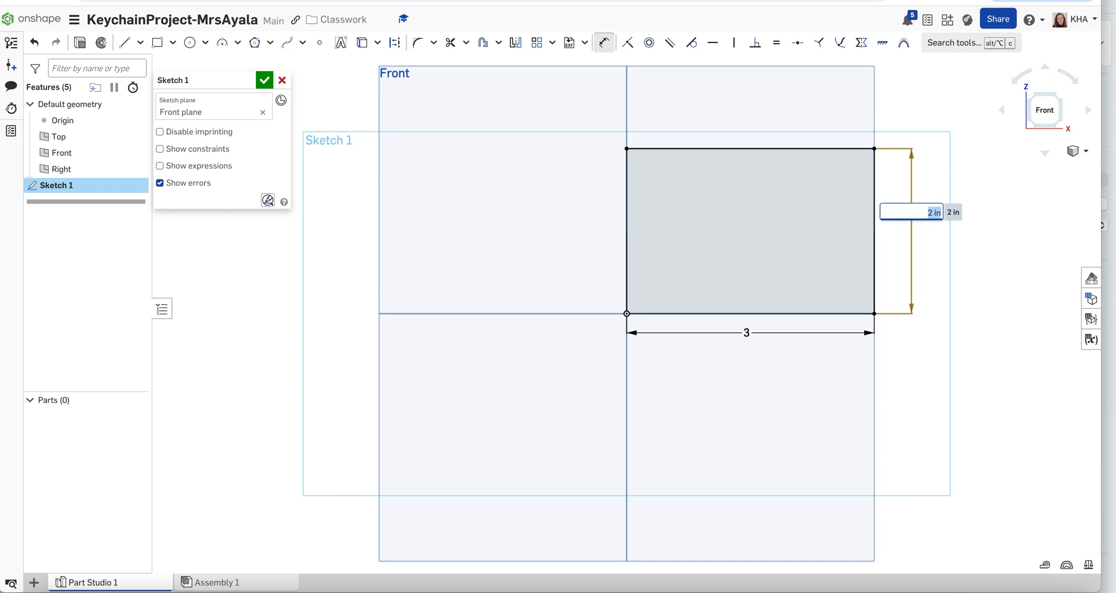
text(1.5)
key(Return)
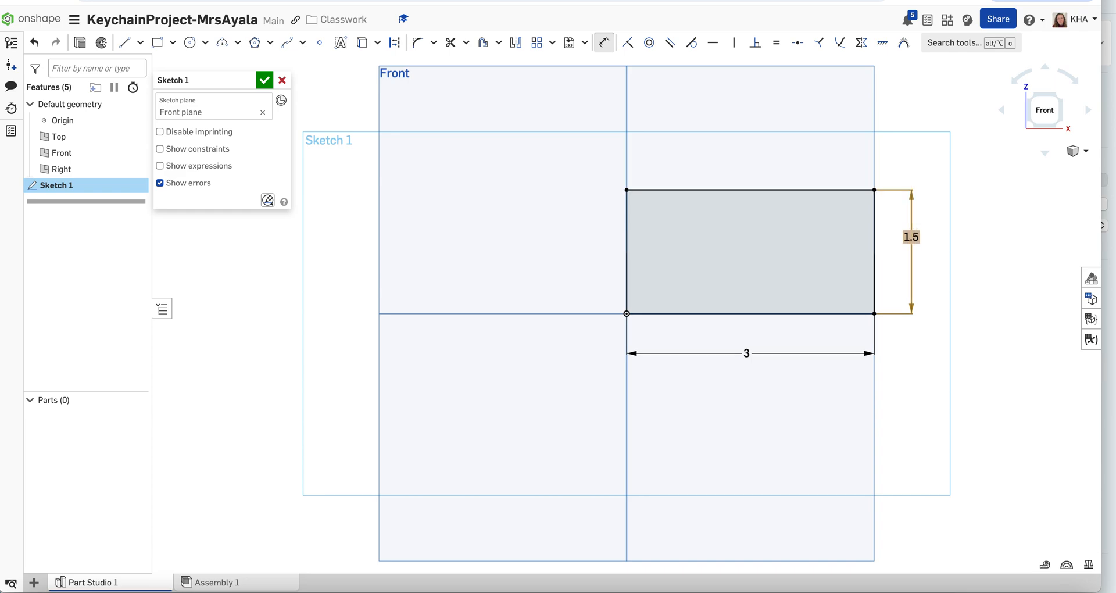
double_click(912, 238)
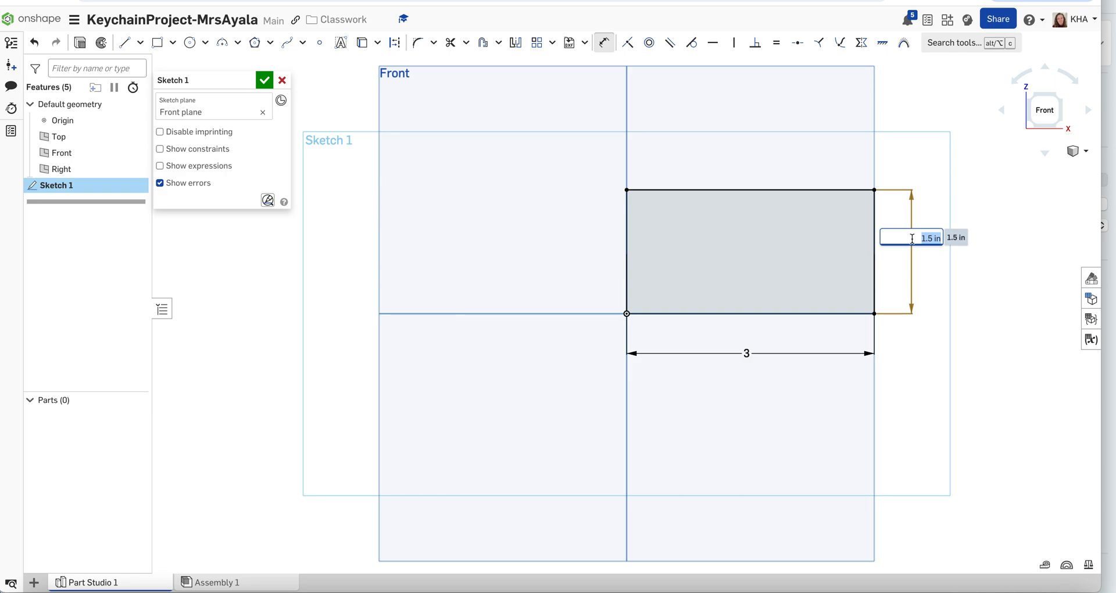
text(4)
key(Return)
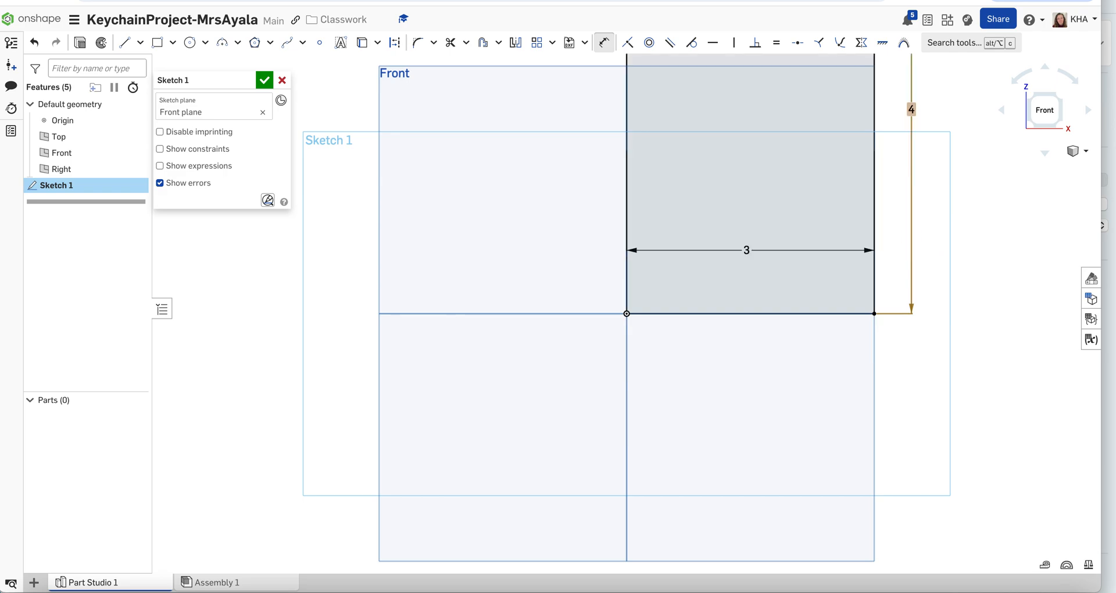
double_click(912, 109)
text(2)
key(Return)
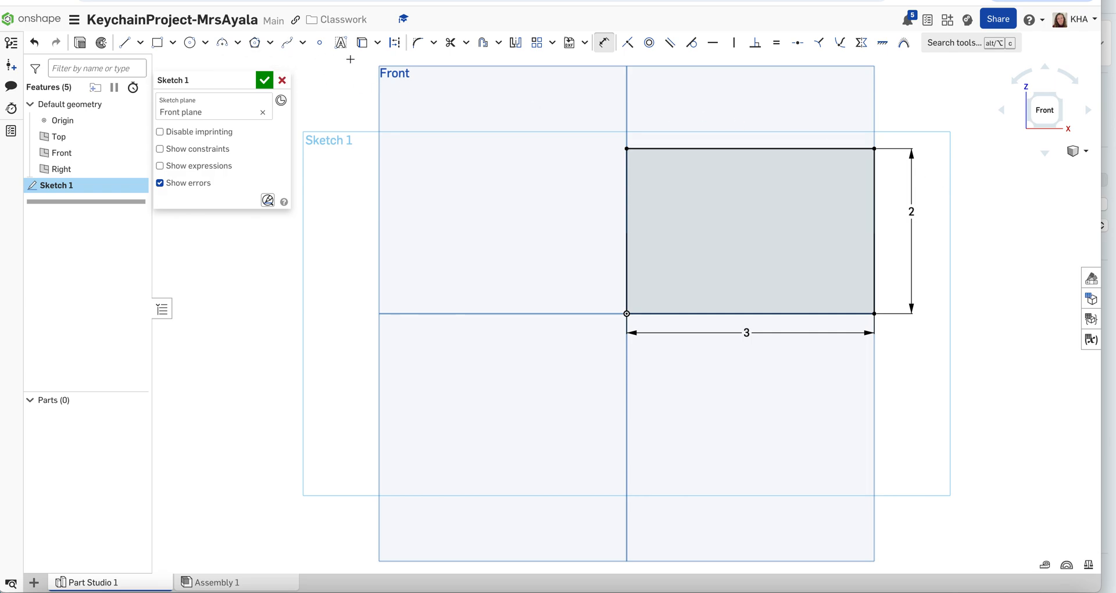
Round the rectangle's top-left corner with a 0.25 in sketch fillet.
click(418, 48)
click(626, 165)
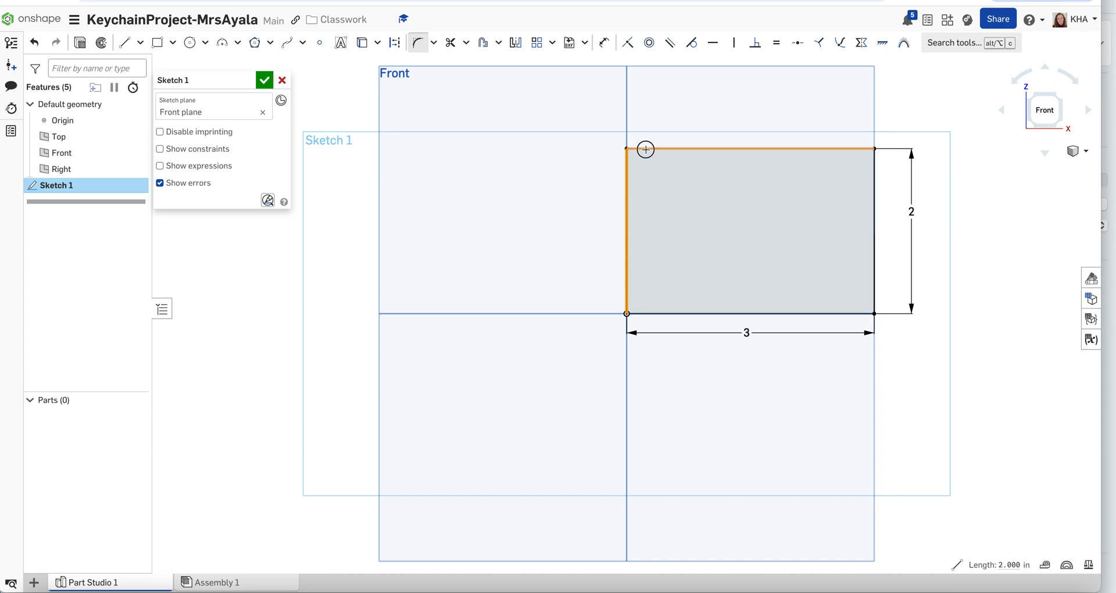
click(645, 149)
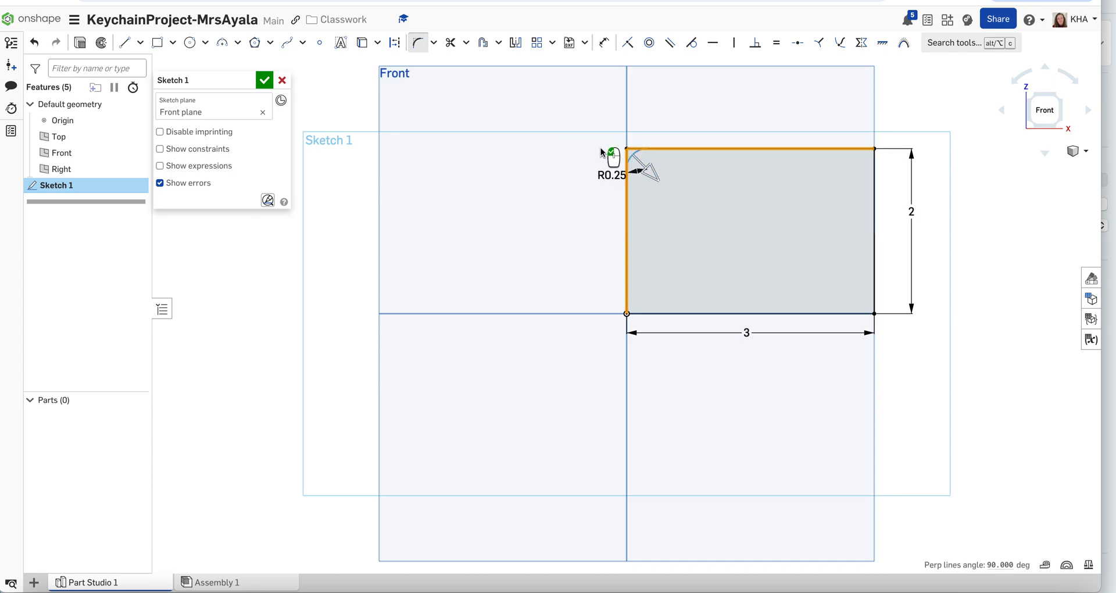
click(552, 155)
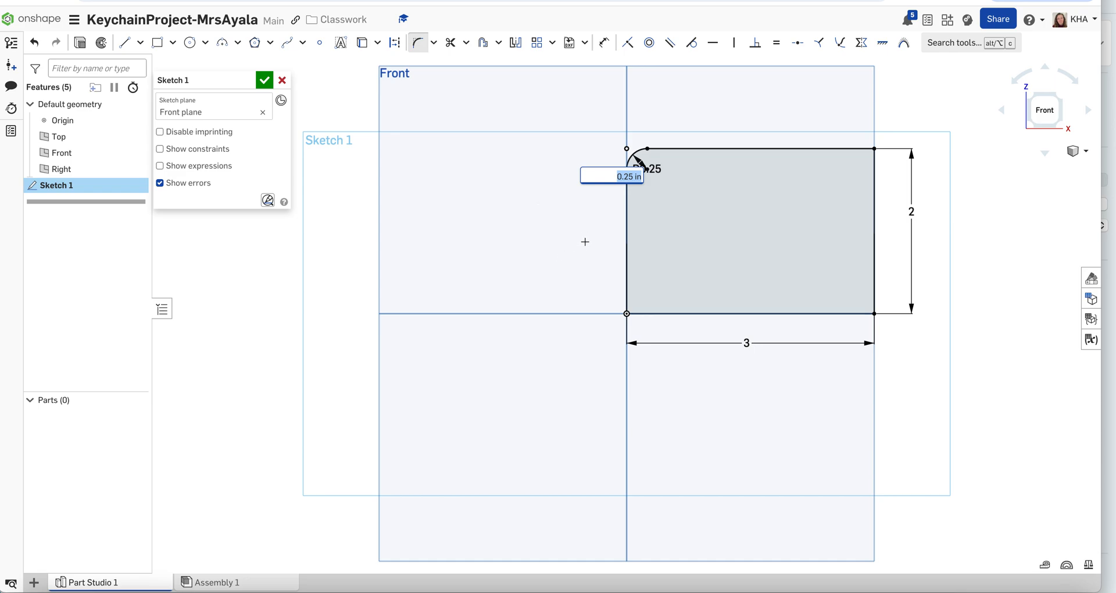
key(Return)
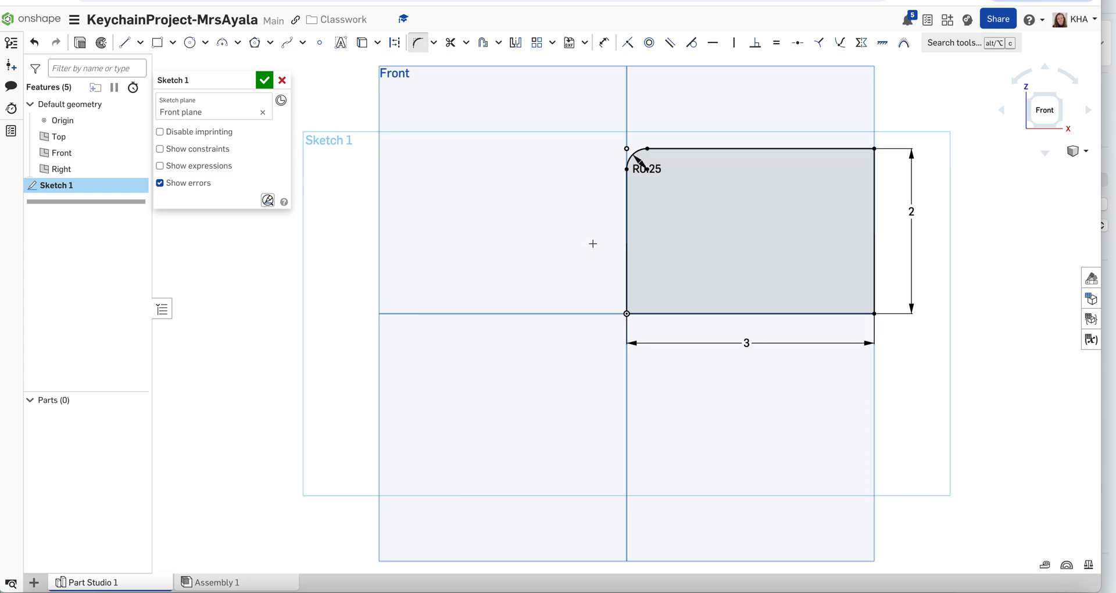
Round the bottom-left, top-right and bottom-right corners with 0.25 in fillets.
click(419, 48)
click(625, 274)
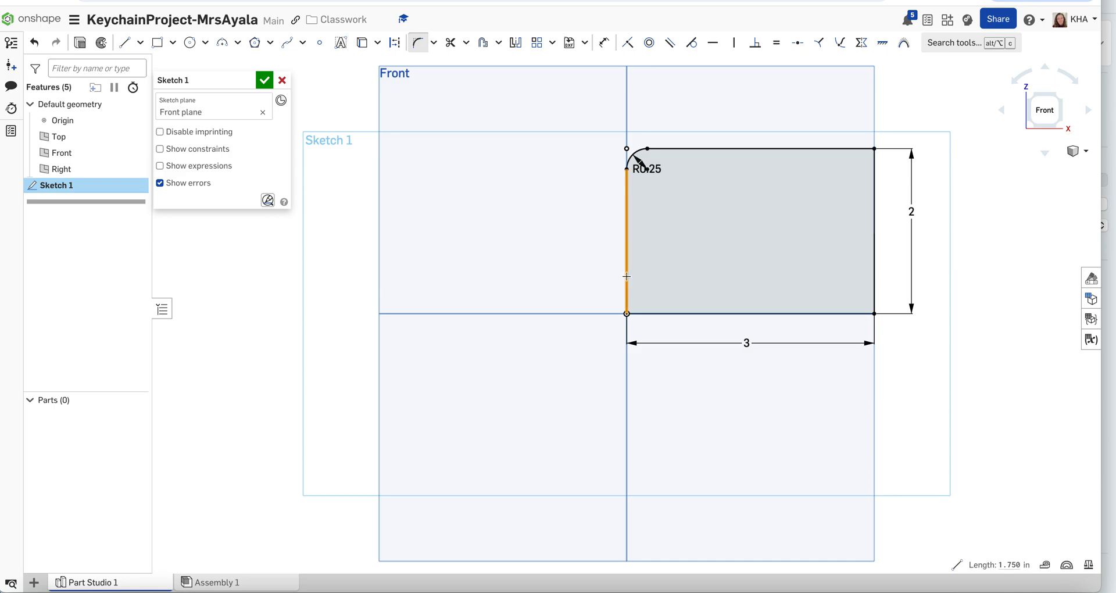
click(673, 313)
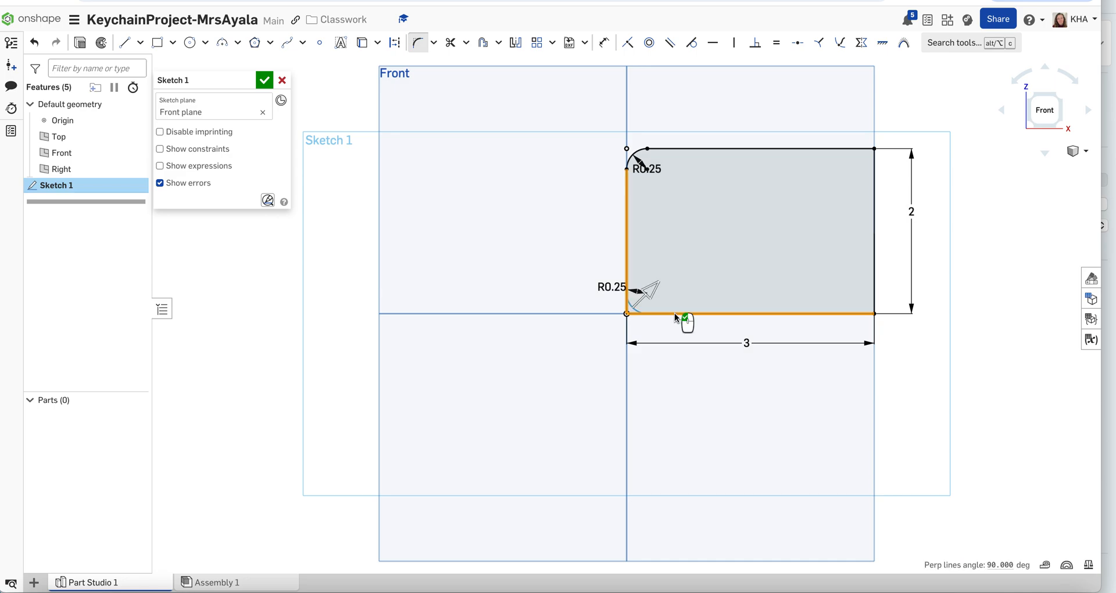
click(552, 271)
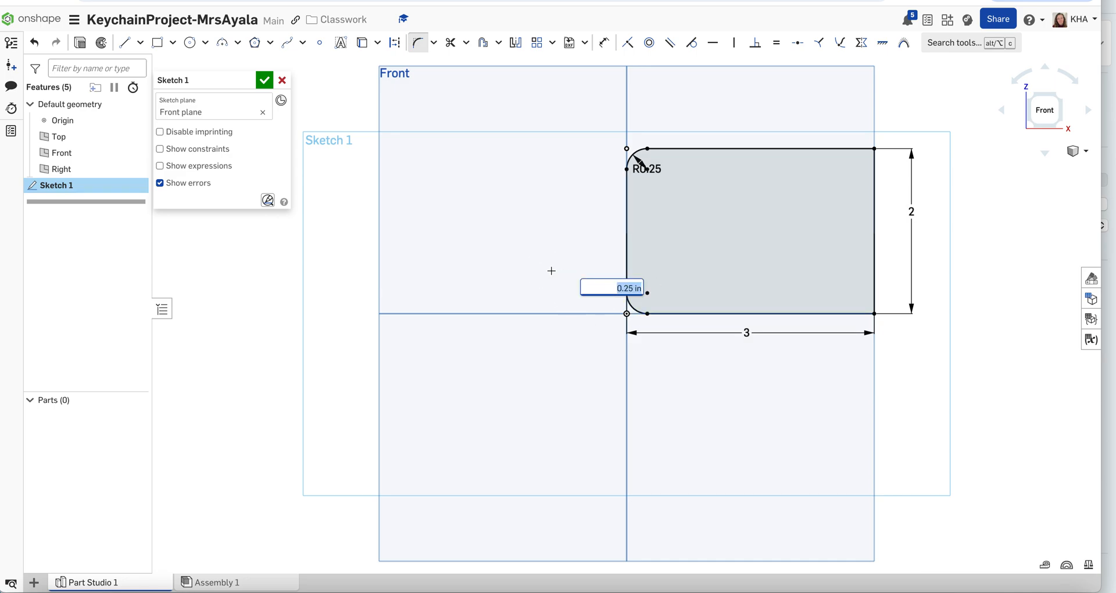
click(859, 149)
click(873, 178)
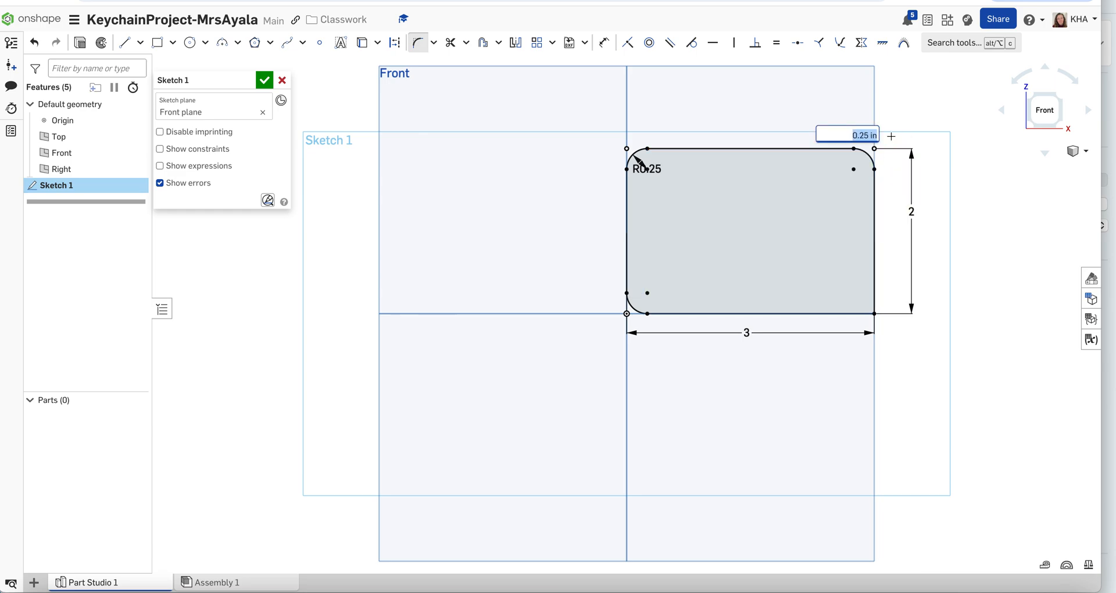
click(875, 267)
click(841, 314)
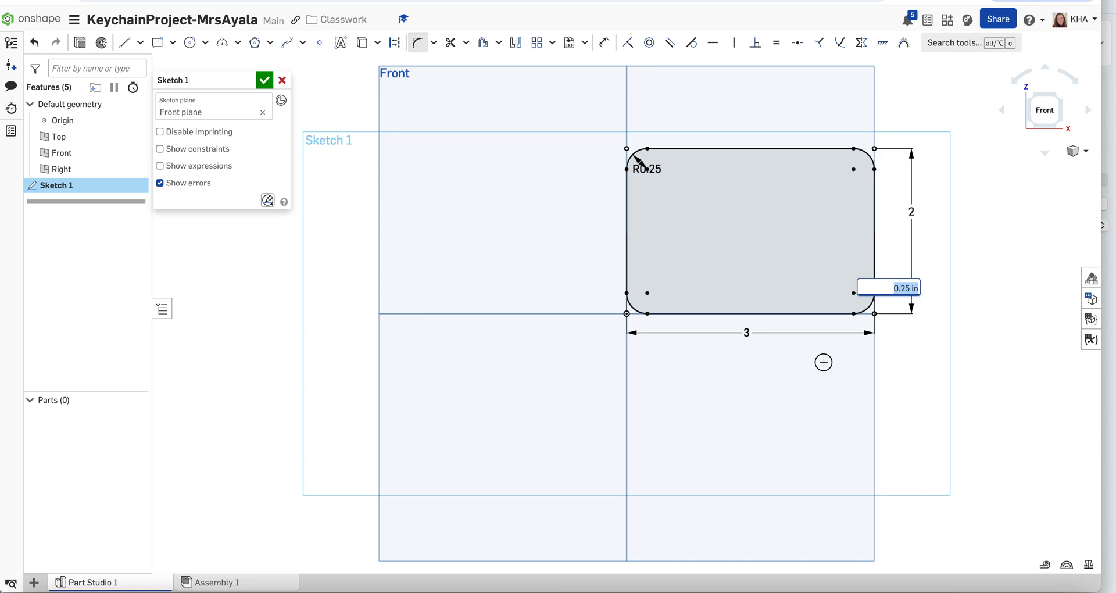
key(Return)
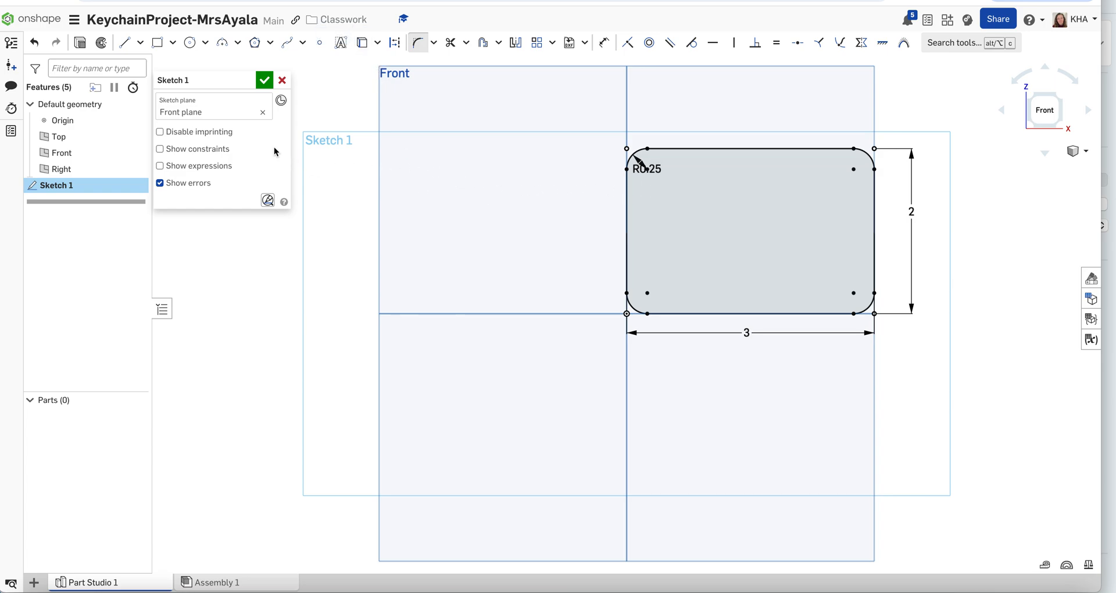
Accept Sketch 1 and switch to an isometric view.
click(264, 82)
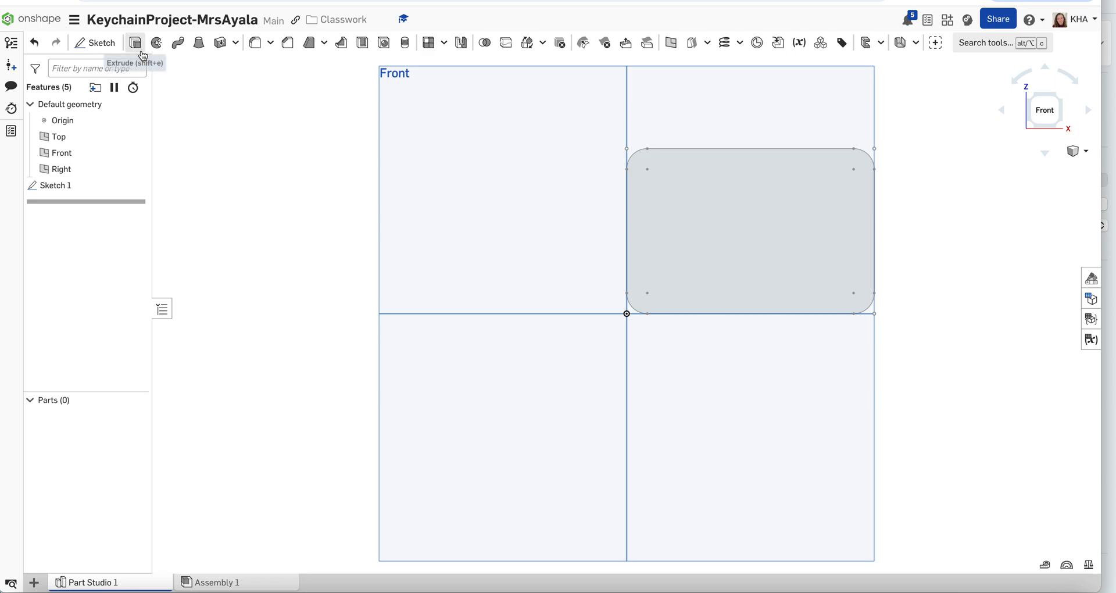
click(1077, 151)
click(1077, 152)
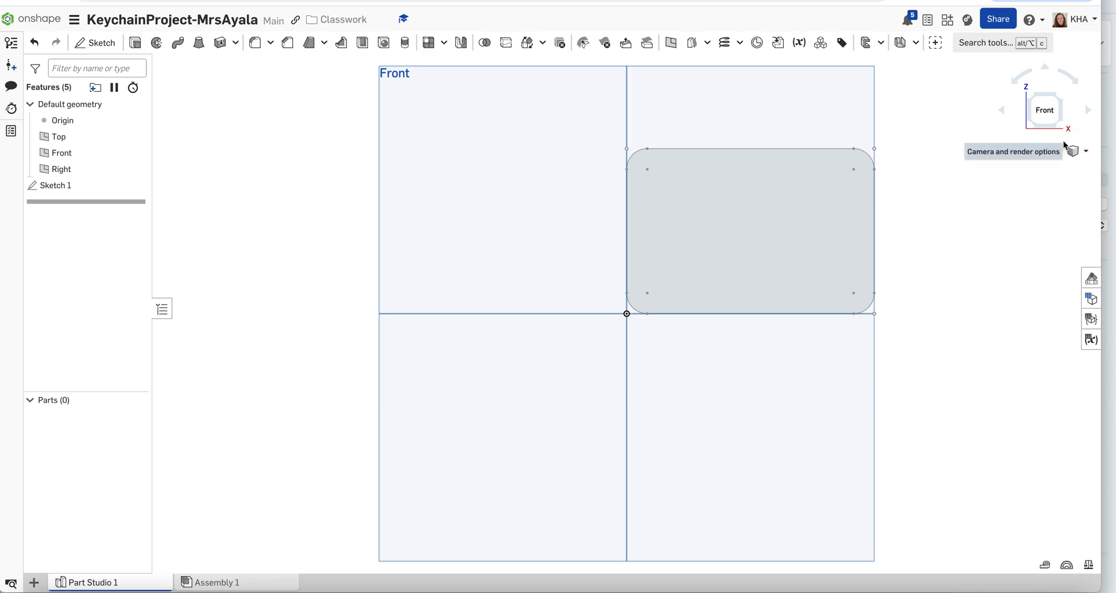
click(1075, 152)
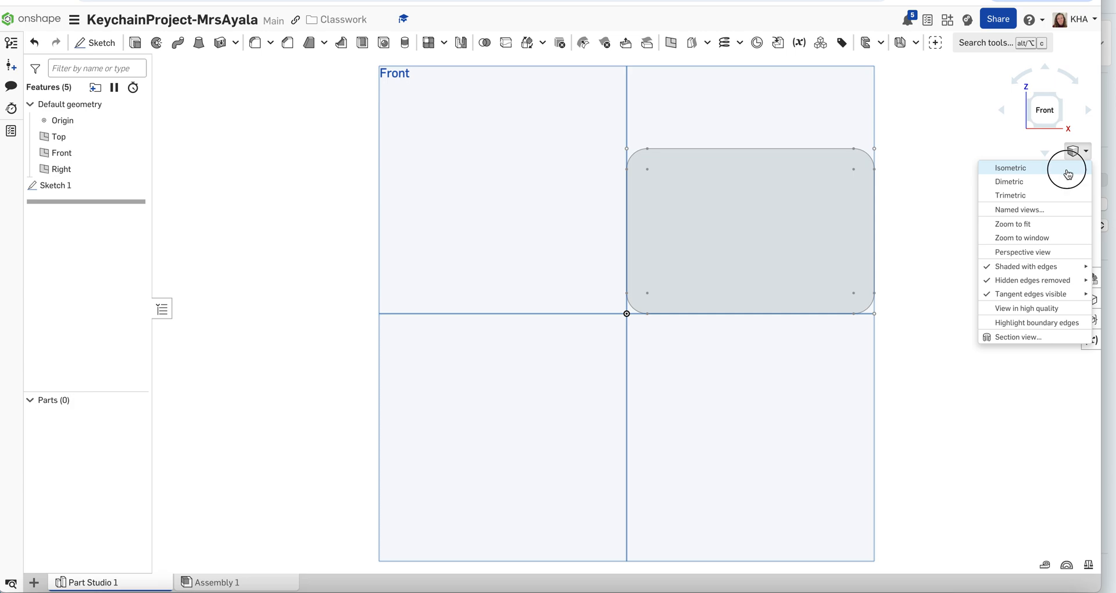
click(1066, 168)
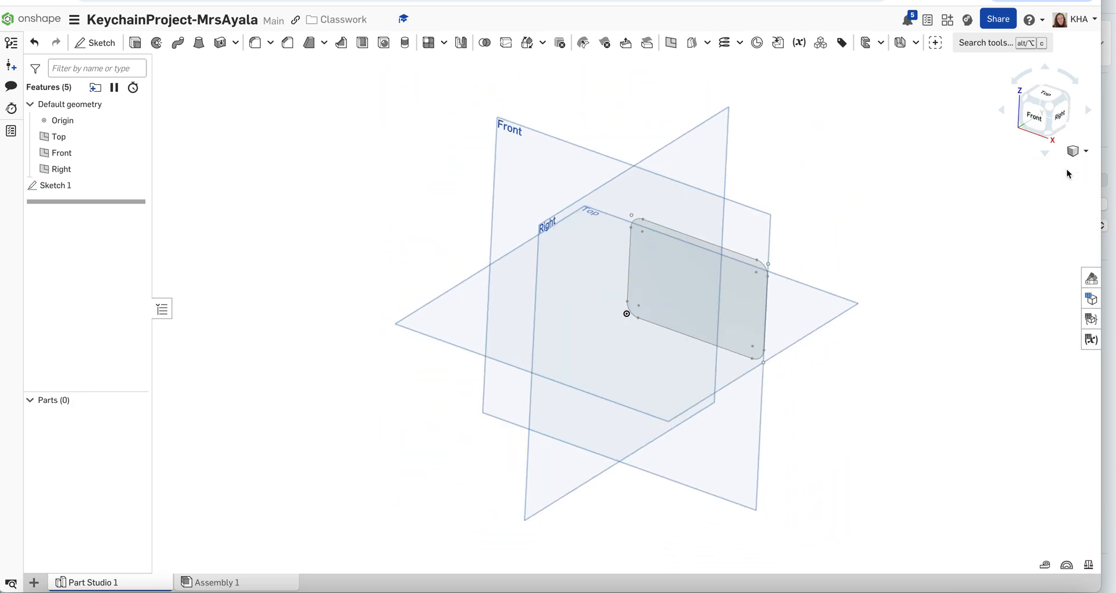
Inspect the sketch from the Top and Right views, returning to isometric.
click(1051, 99)
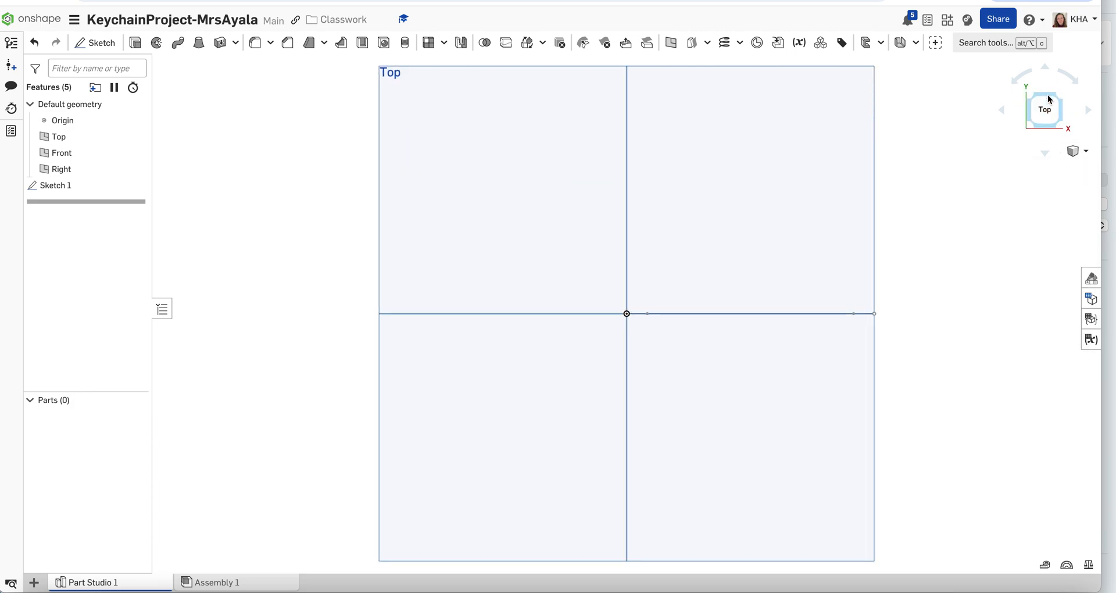
click(1074, 152)
click(1066, 172)
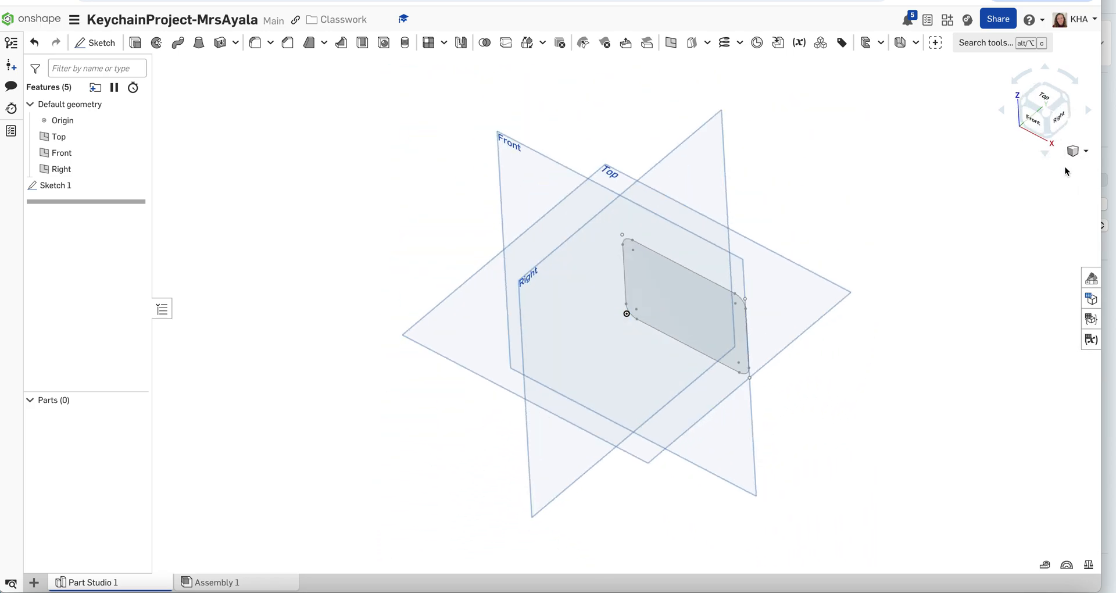
click(1060, 121)
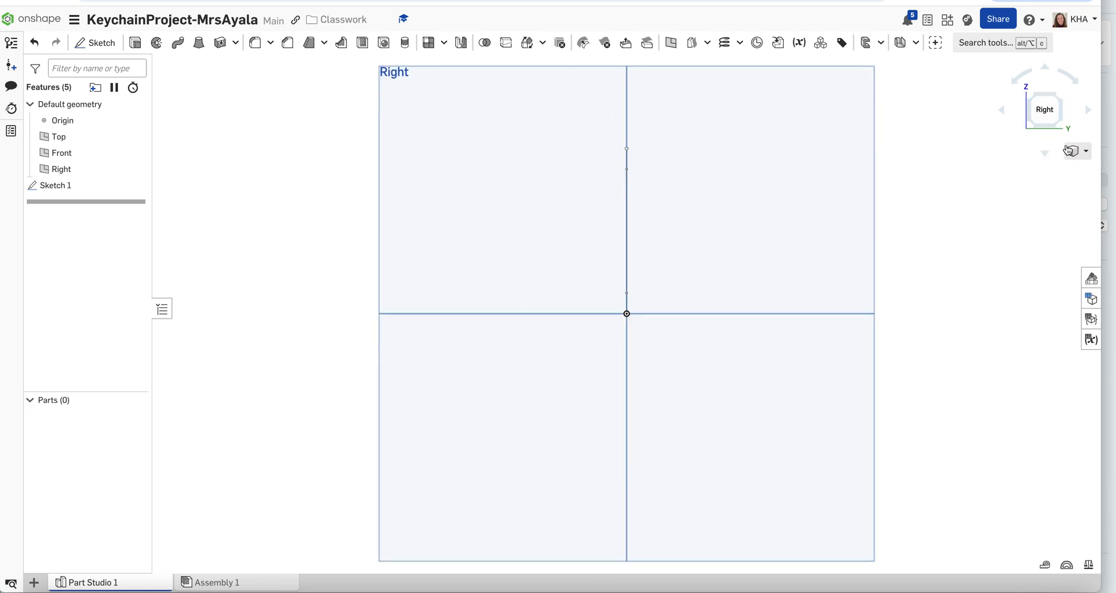
click(1088, 110)
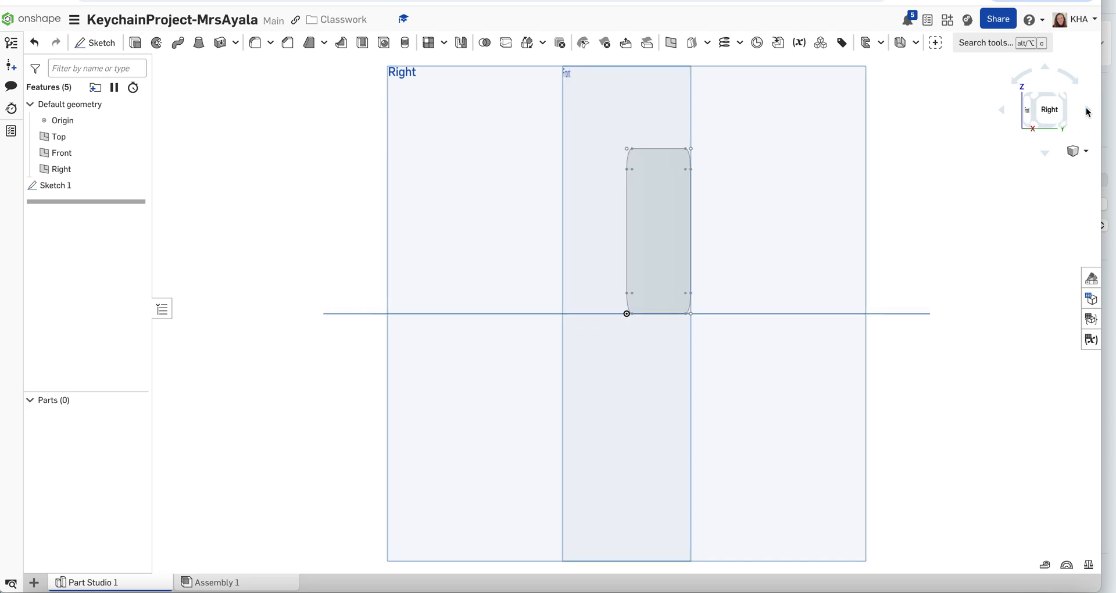
click(1081, 156)
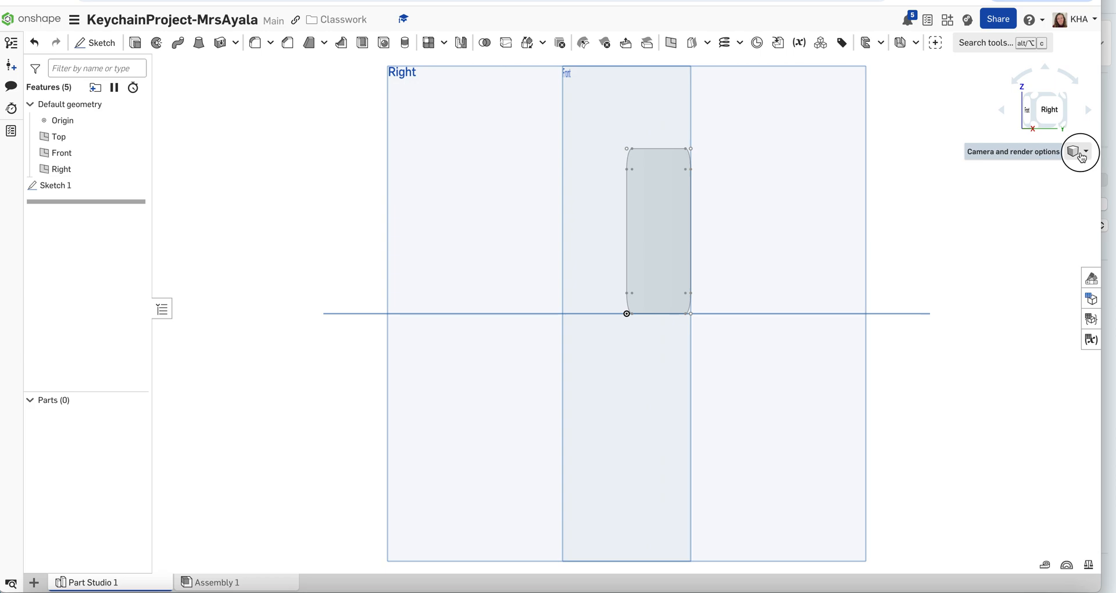
click(1072, 168)
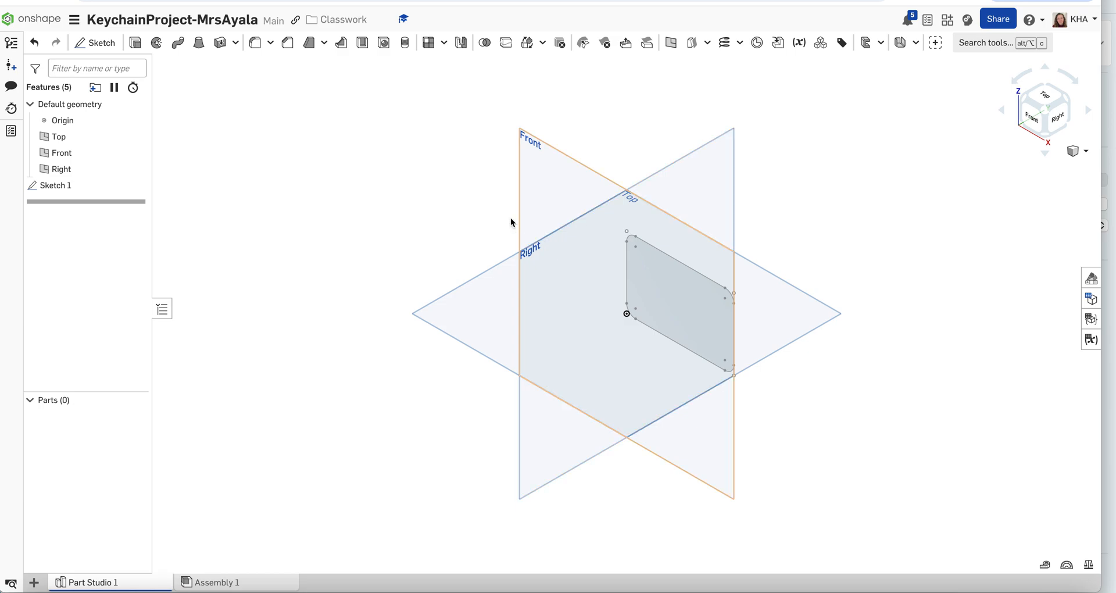
Extrude the rounded rectangle region 0.25 in into the solid Part 1 plate.
click(136, 48)
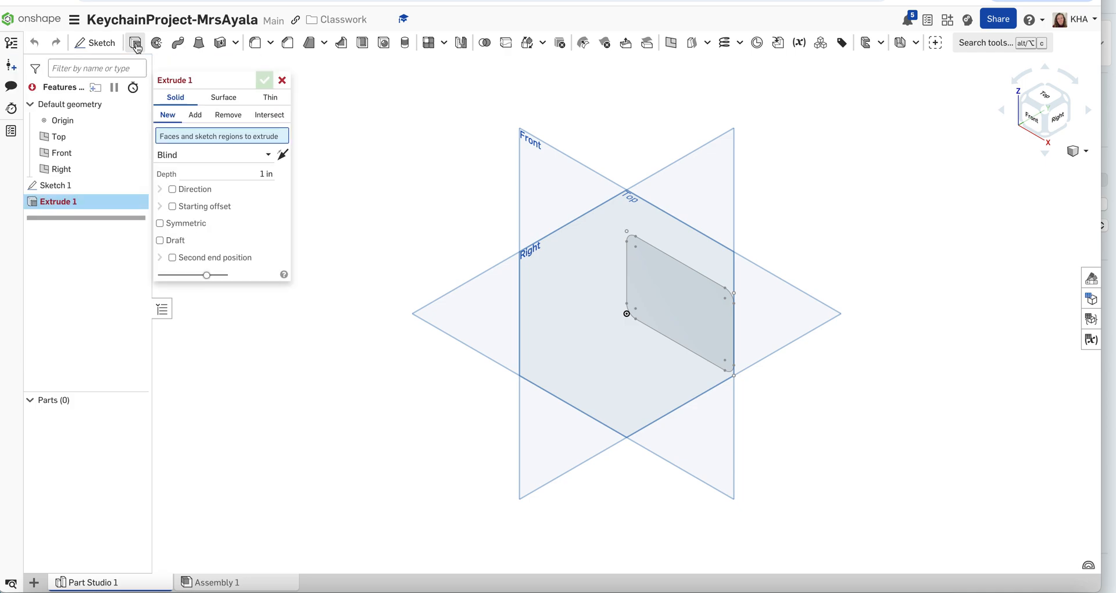
click(672, 289)
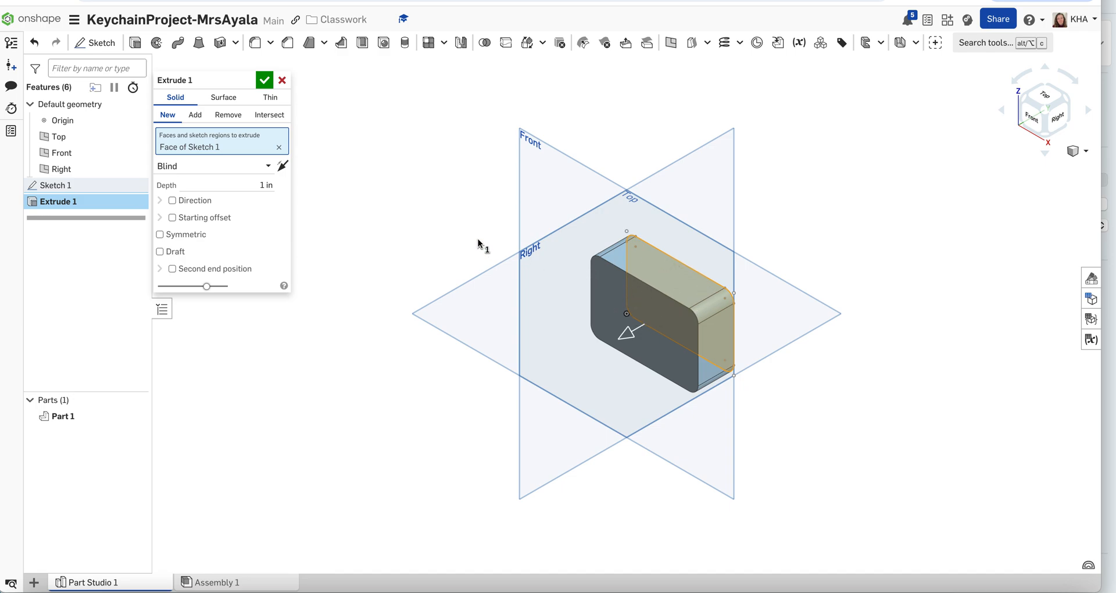
click(261, 186)
text(0.25)
key(Return)
click(271, 222)
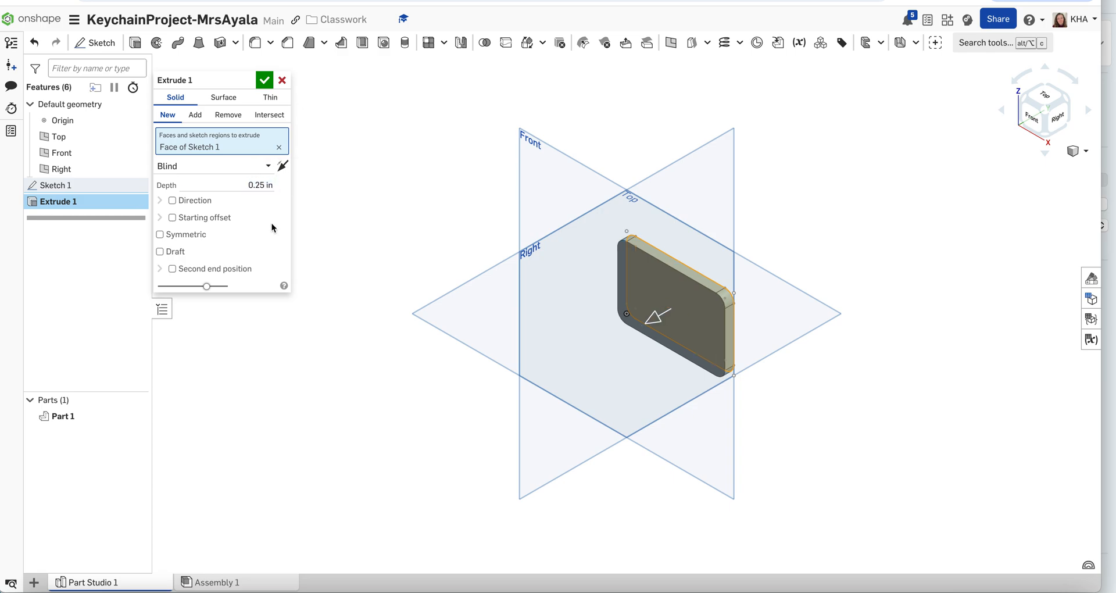
click(264, 79)
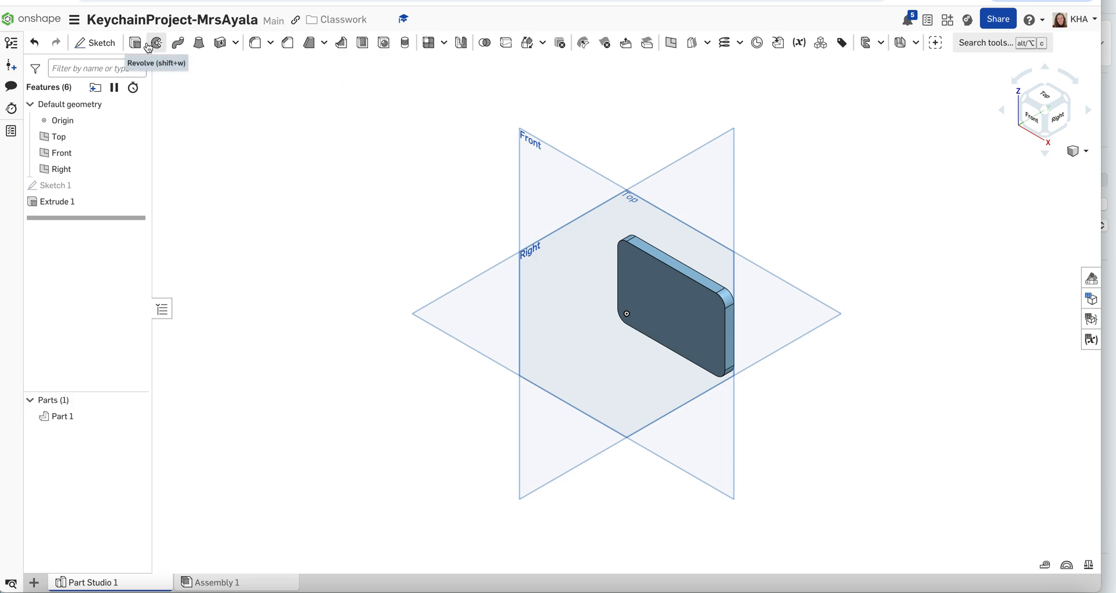
Start a new sketch on the plate's front face and view it straight from the front.
click(98, 43)
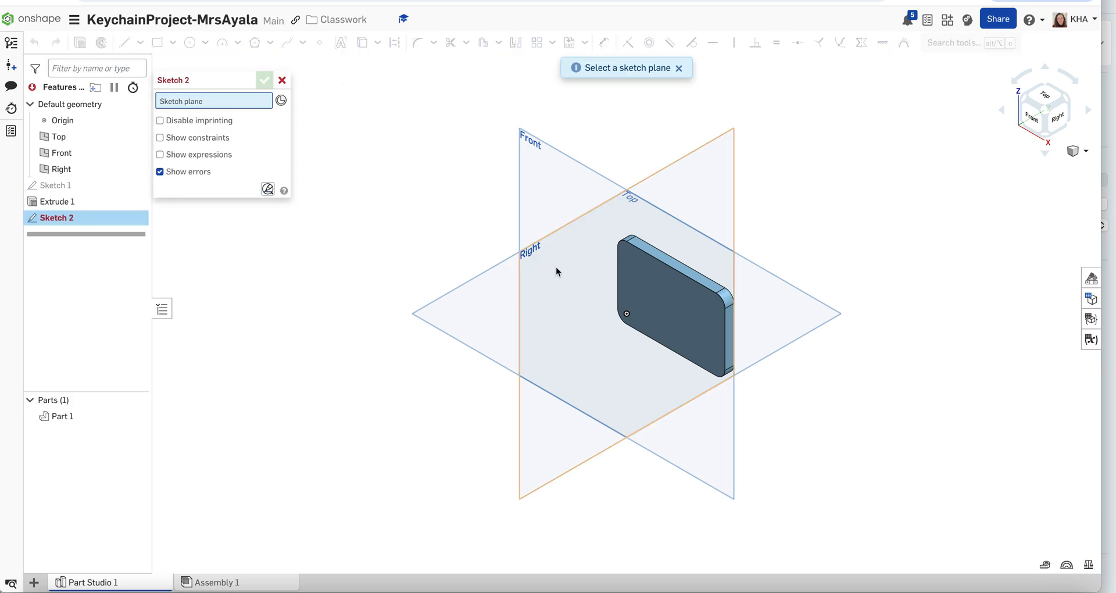
scroll(654, 279, up, 5)
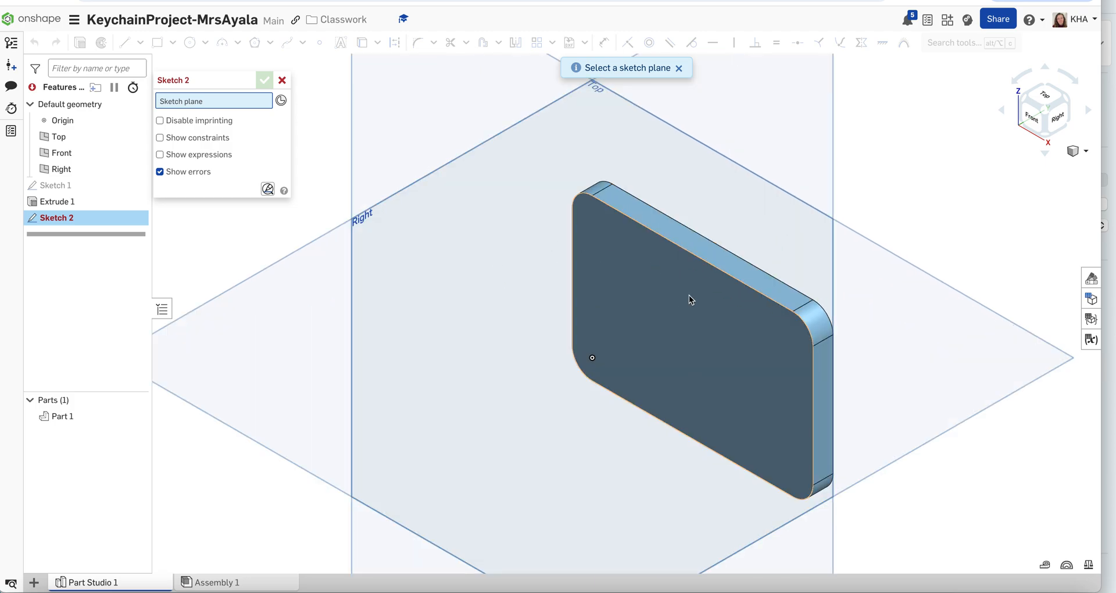
click(670, 301)
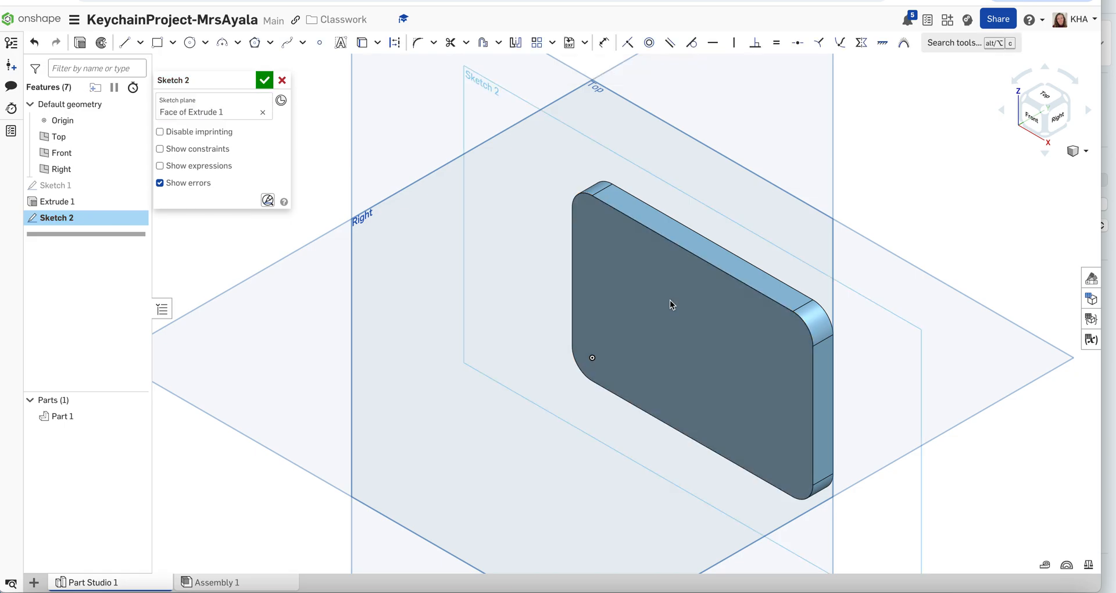
click(1035, 124)
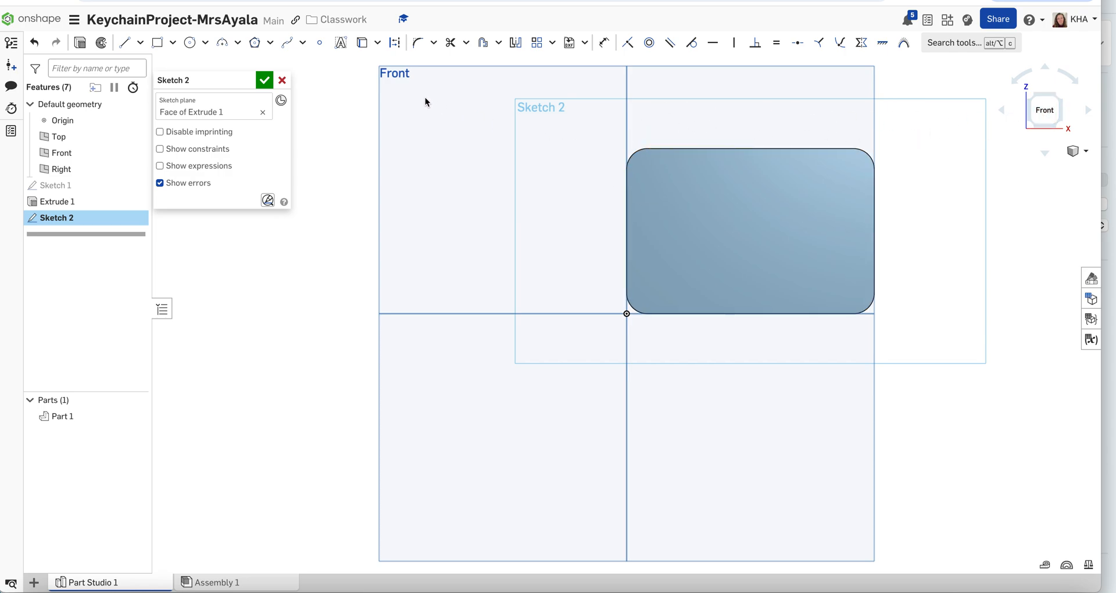
Draw a small circle, about Ø0.246, near the plate's left edge.
click(191, 44)
click(649, 229)
click(641, 223)
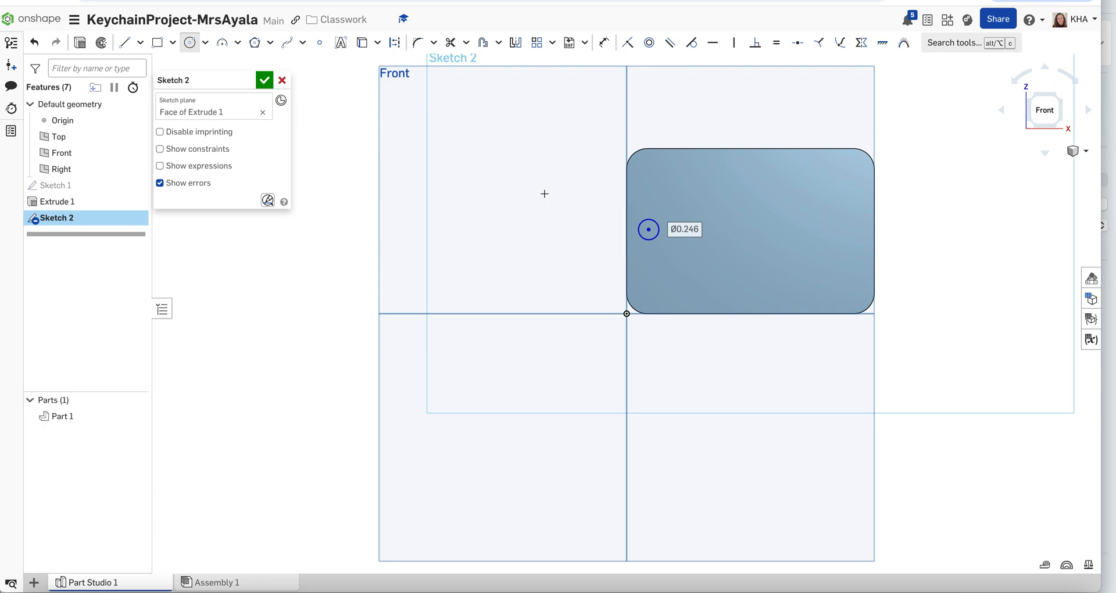
Set the ring-hole circle's diameter to 0.25 and move its Ø0.25 label up and left.
text(0.25)
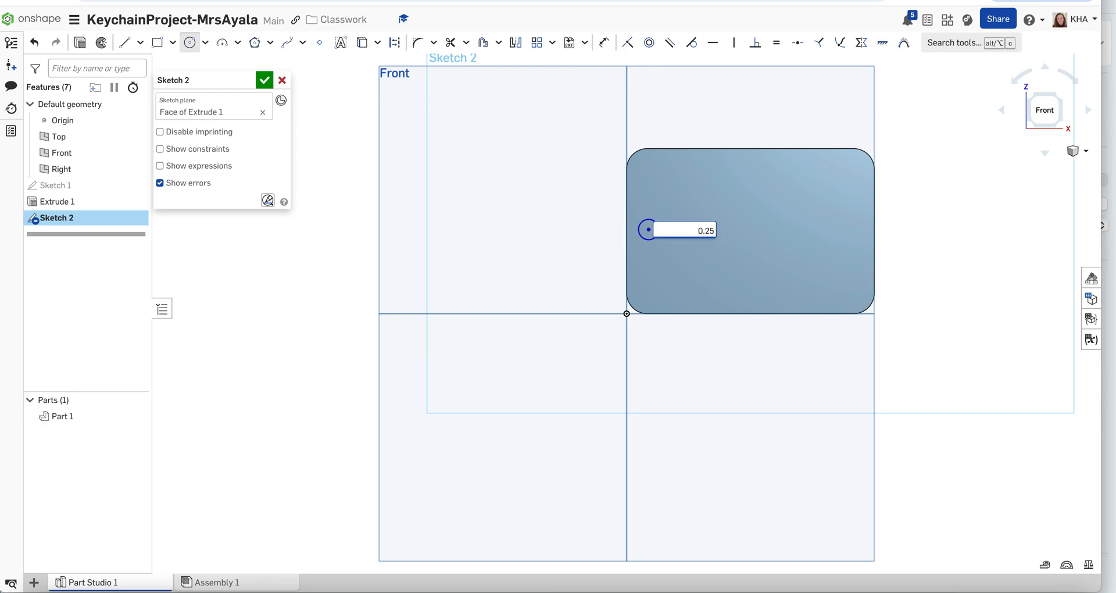
key(Return)
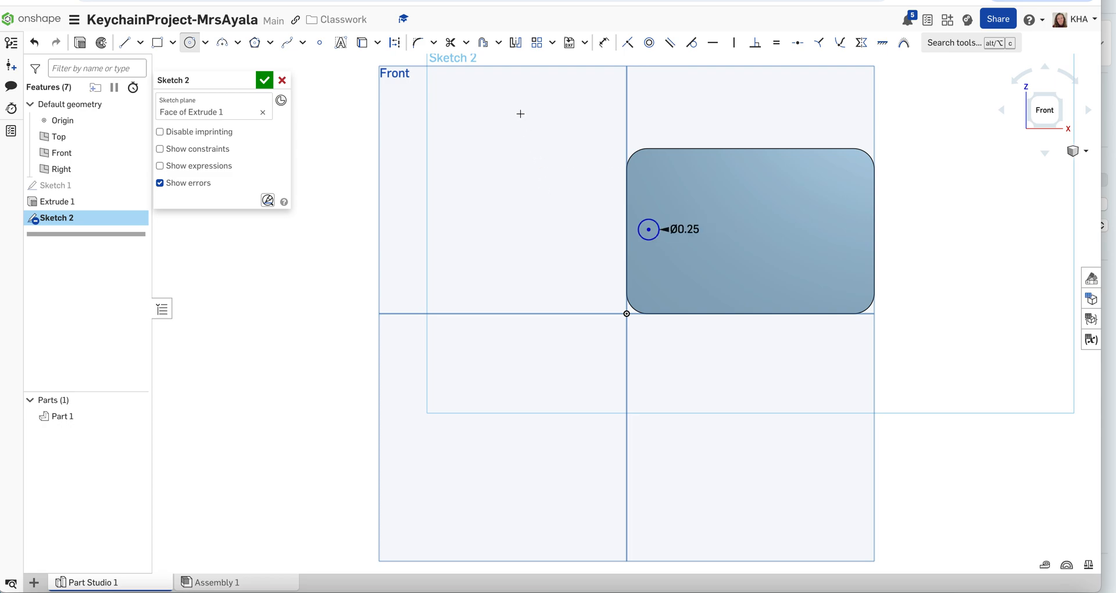
click(604, 42)
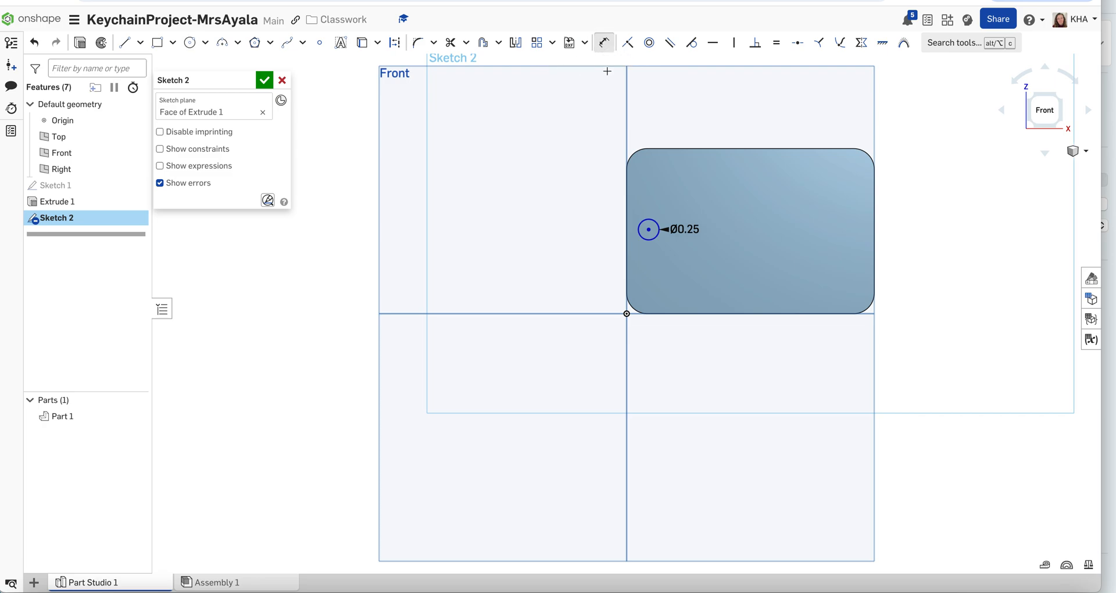
drag(685, 232, 567, 174)
click(565, 118)
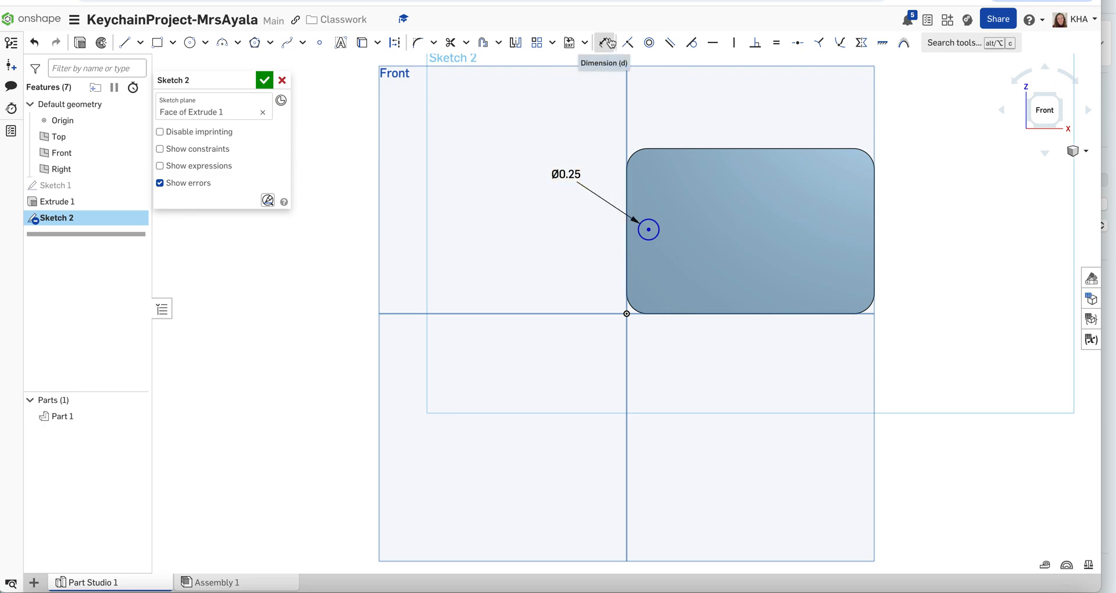
Dimension the circle's distance to the plate's left edge, placing the dimension below the plate.
click(640, 230)
click(627, 230)
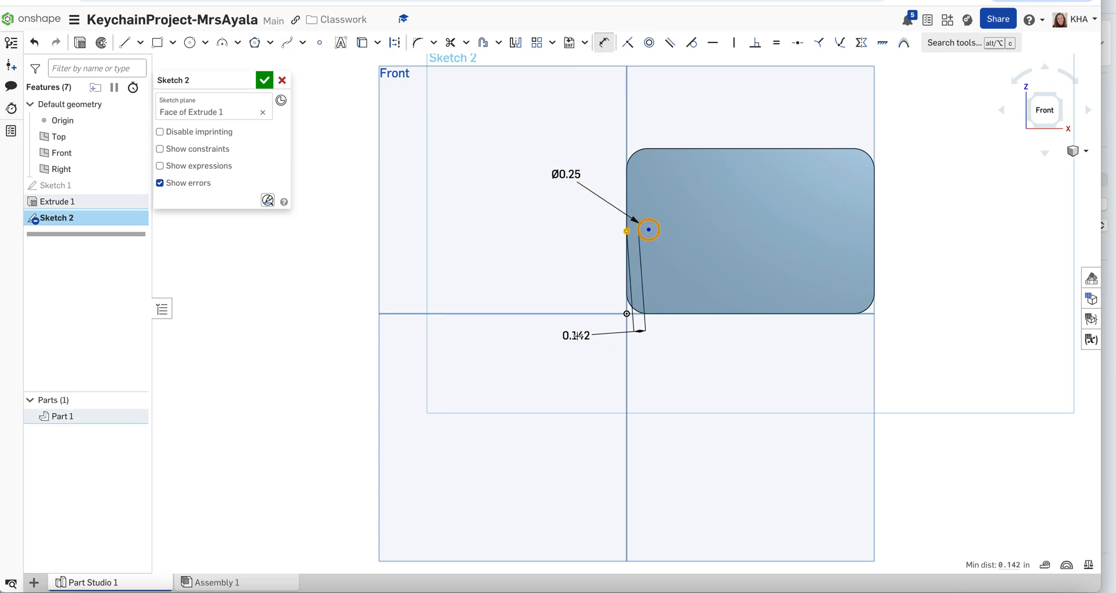
key(Escape)
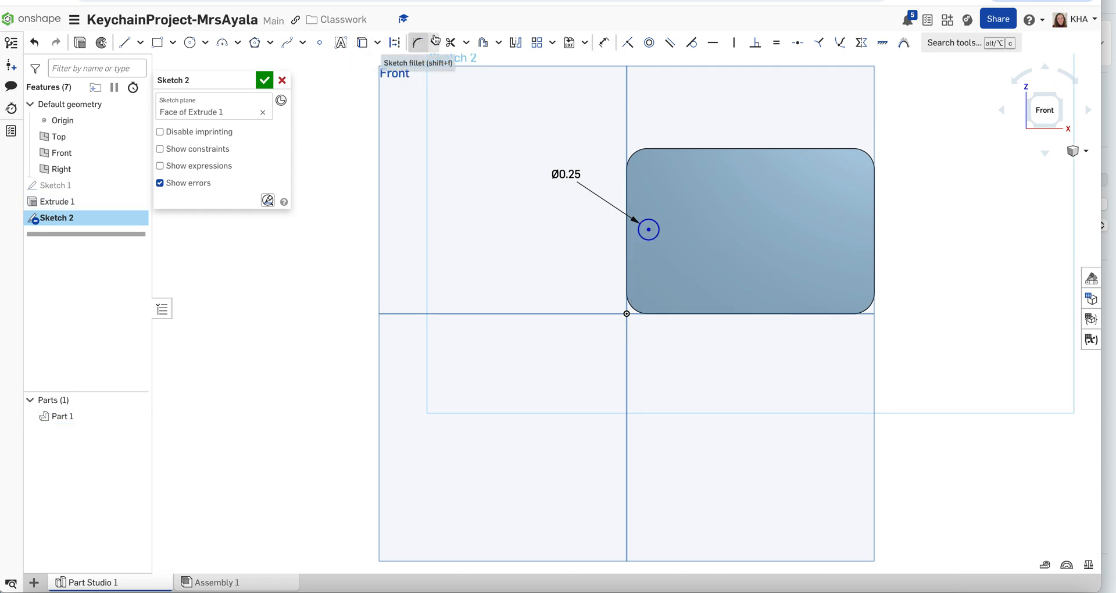
click(603, 43)
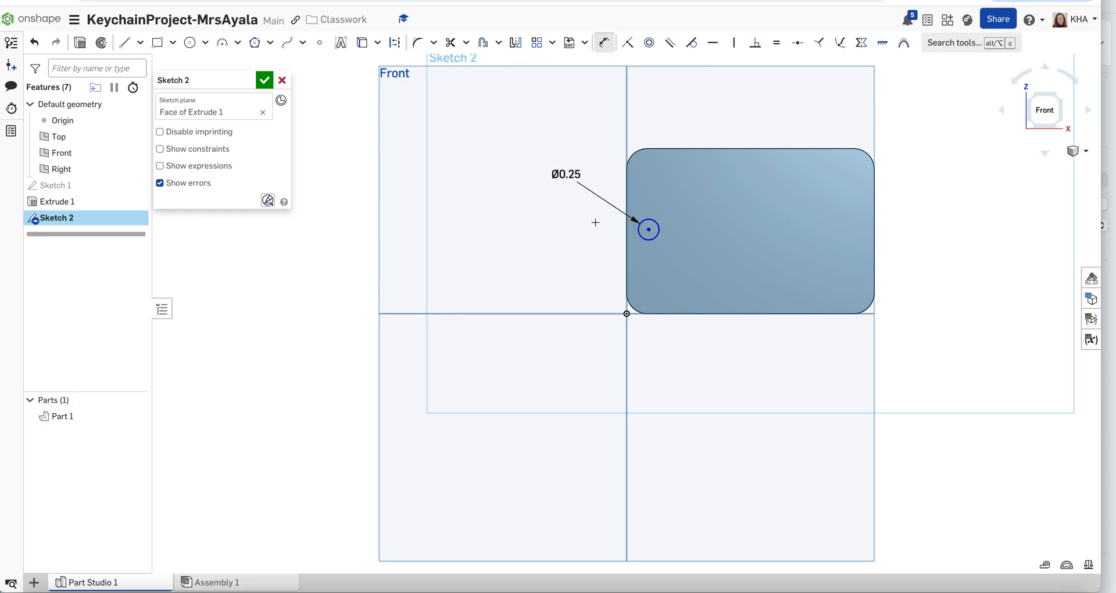
click(634, 228)
click(626, 228)
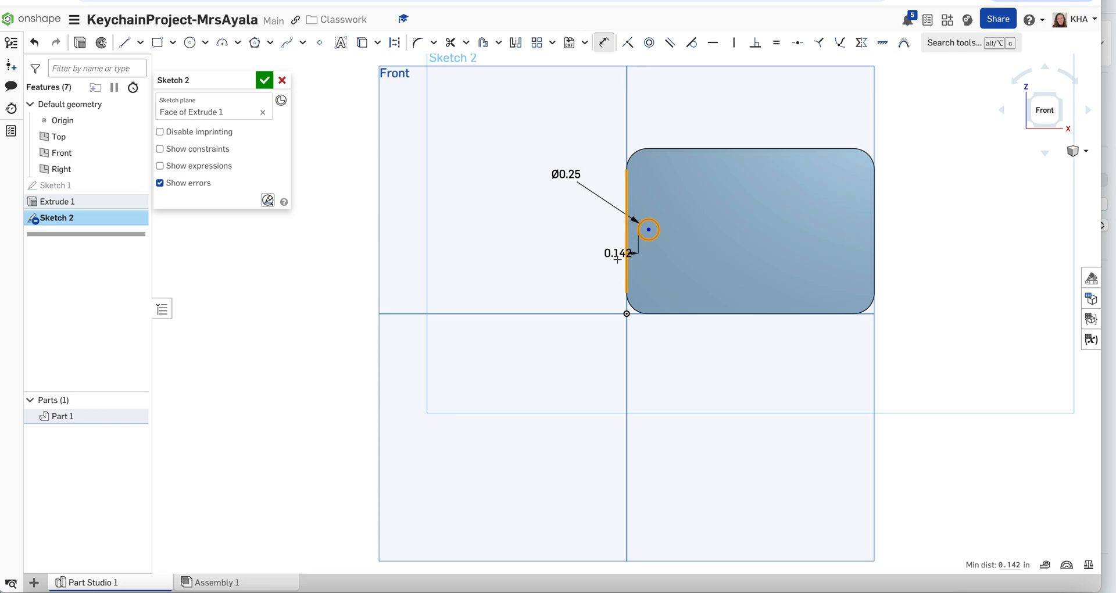
click(610, 336)
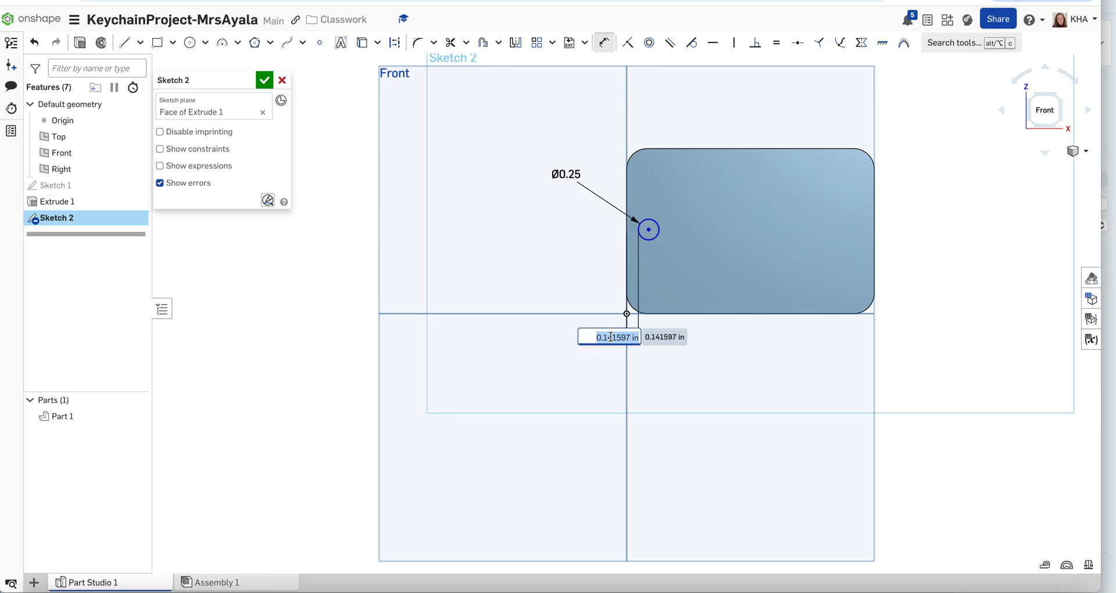
Set the left-edge distance to 0.1 in and accept Sketch 2.
text(0.1)
key(BackSpace)
text(1)
key(Escape)
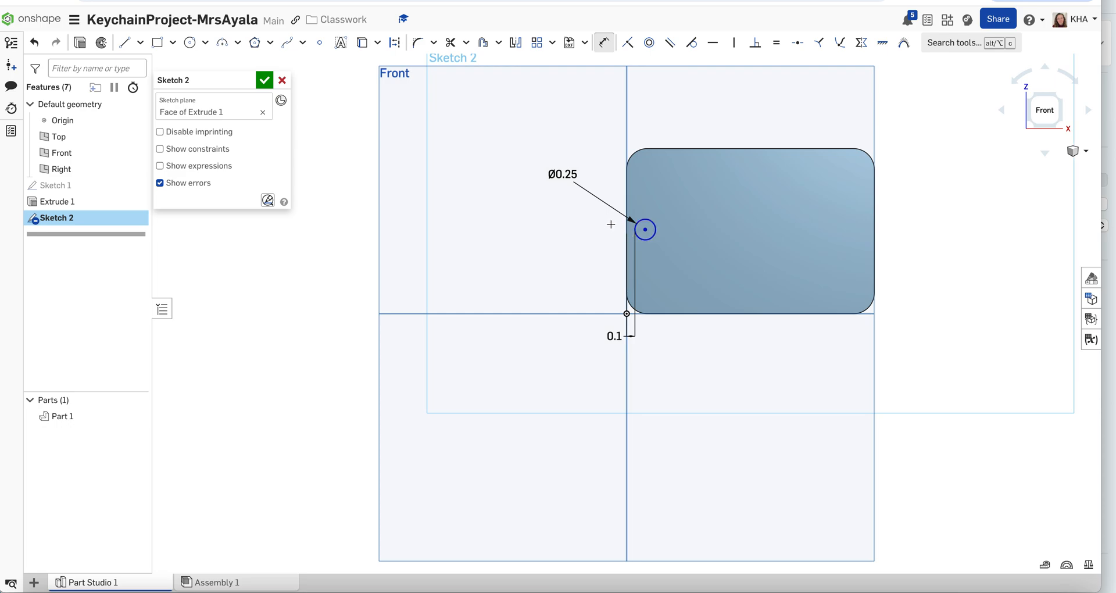
click(644, 230)
click(265, 81)
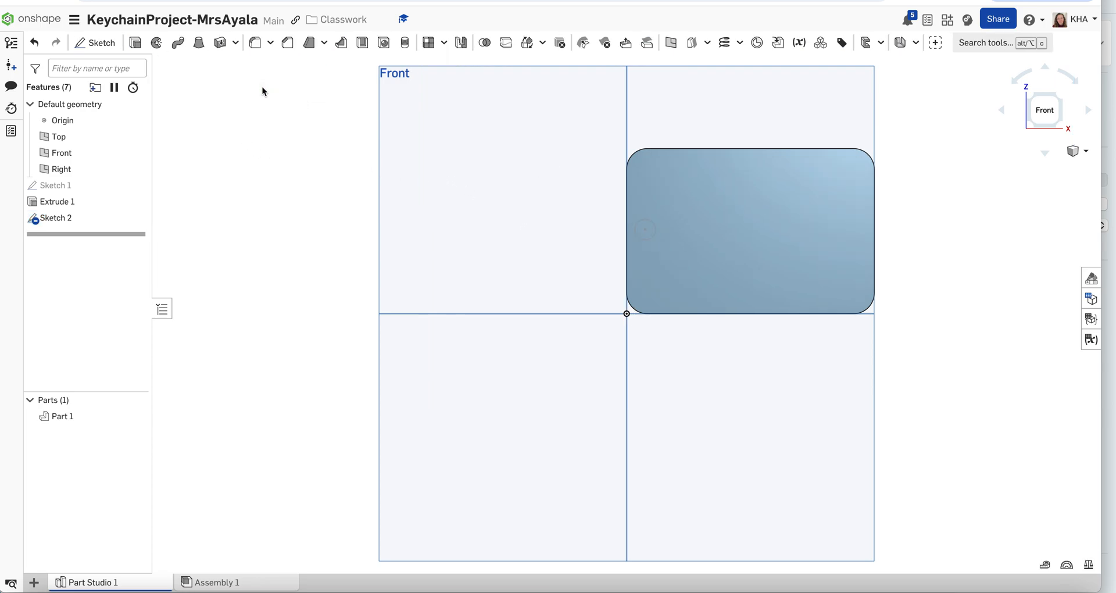
In isometric view, cut the Ø0.25 circle through the plate with a 0.25 in Remove extrude.
click(1077, 152)
click(1075, 170)
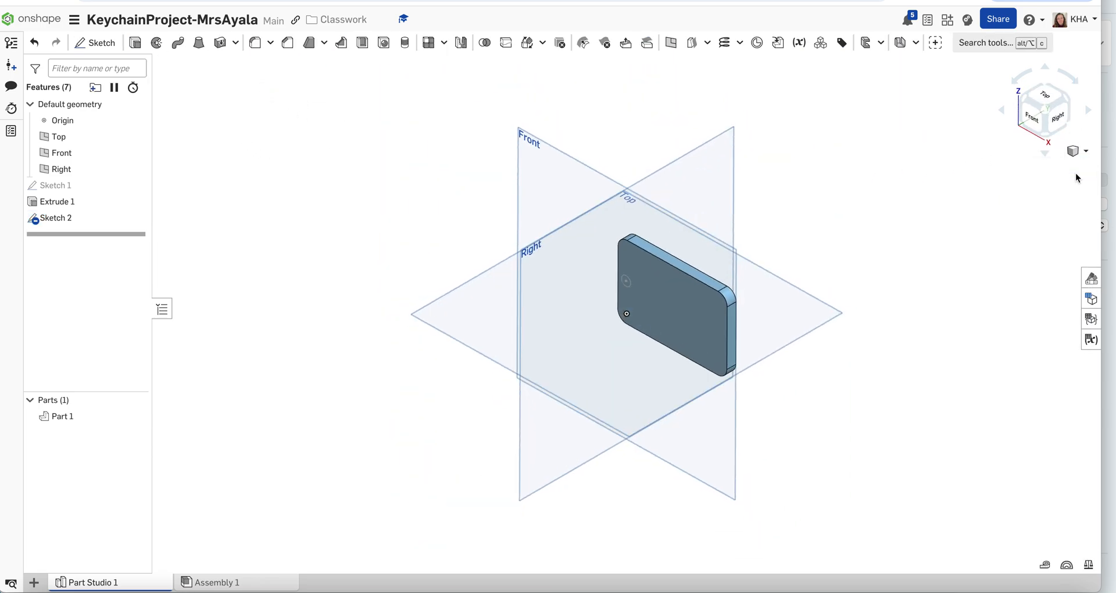
click(134, 42)
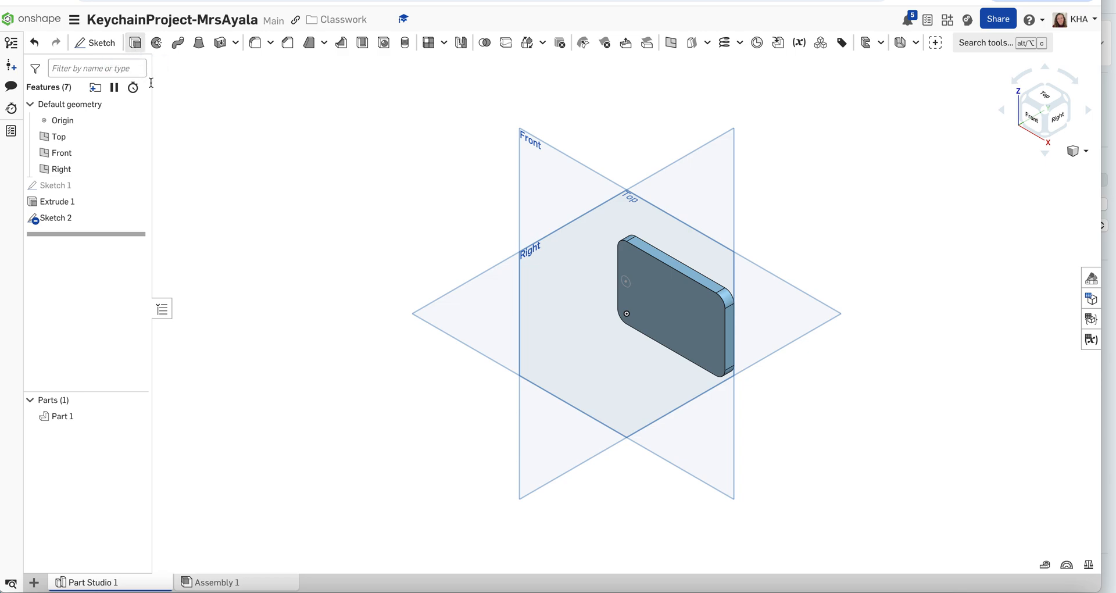
click(628, 291)
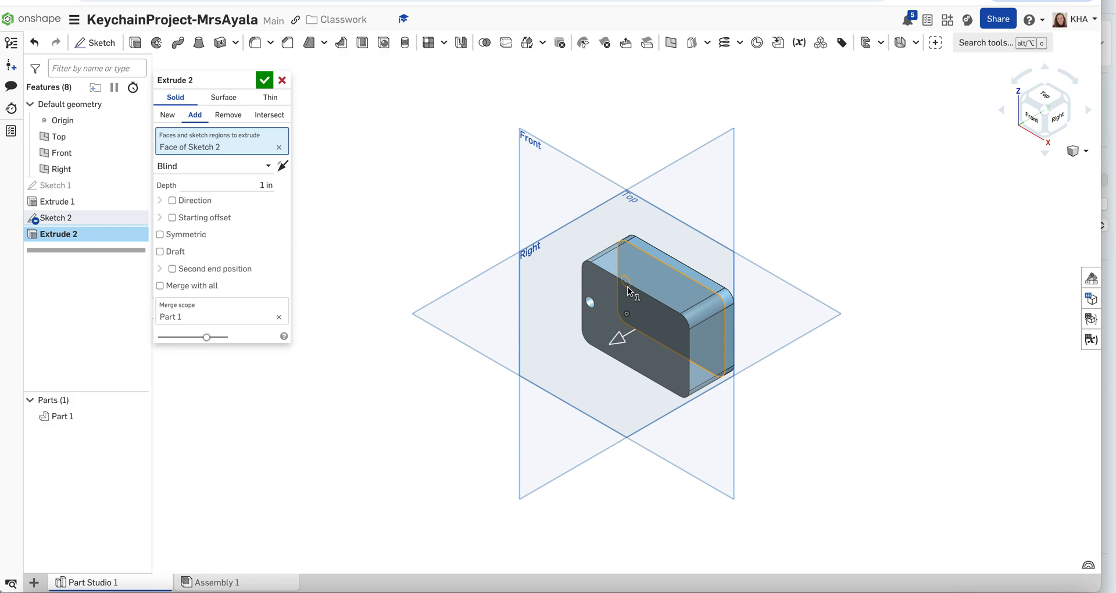
key(ctrl+z)
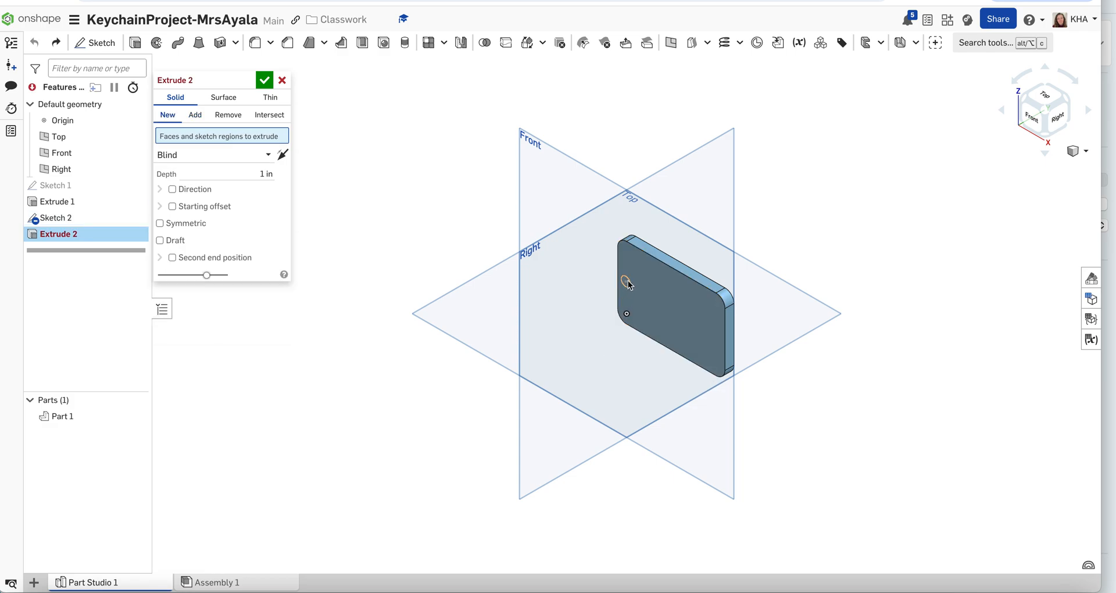
click(626, 283)
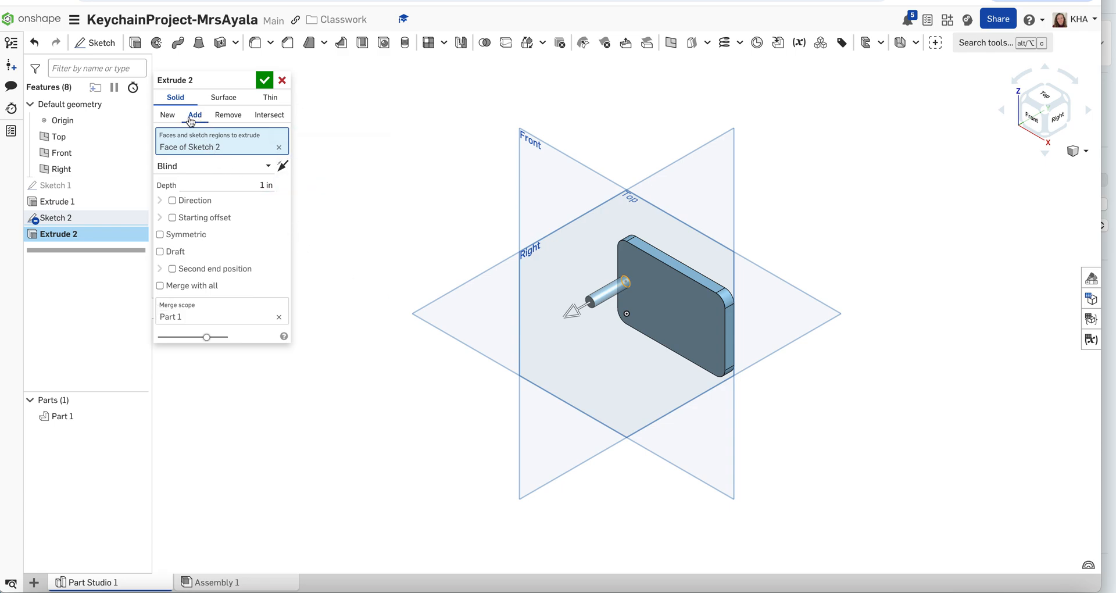
click(221, 121)
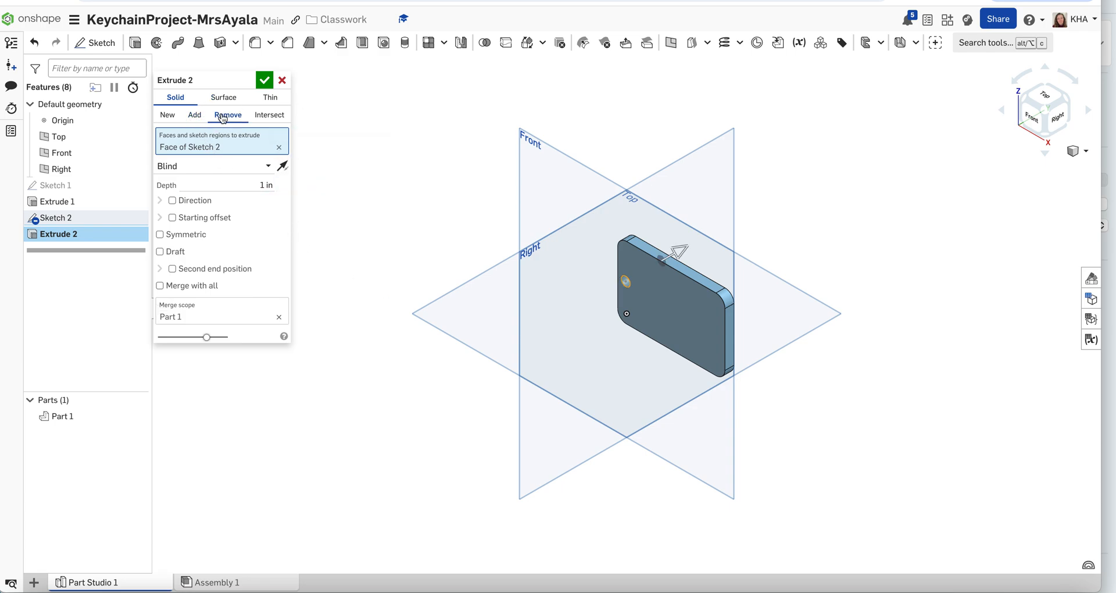
click(261, 185)
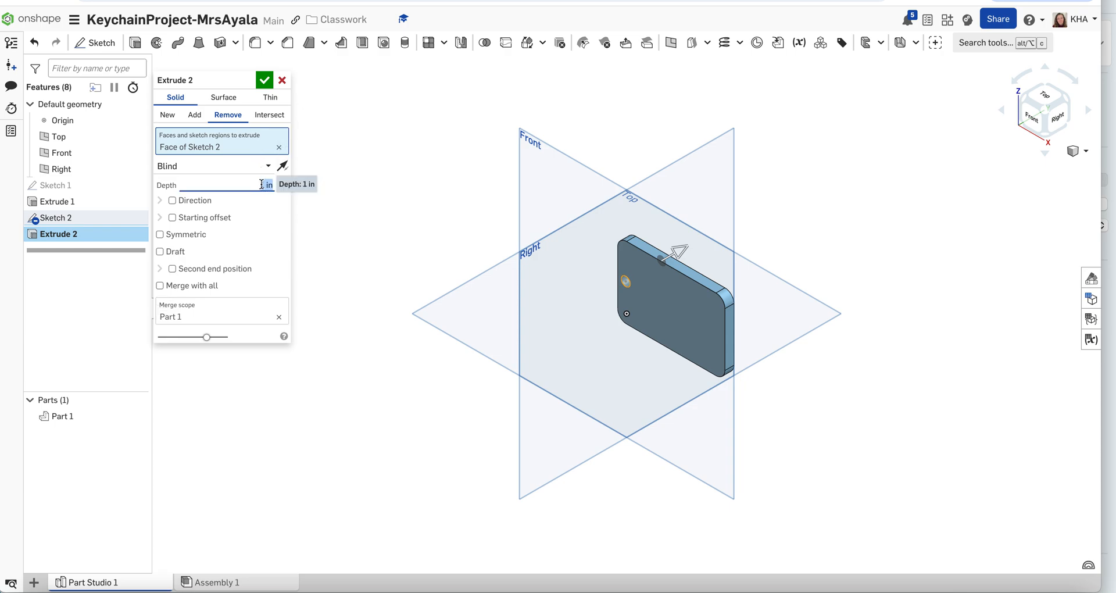
text(0.25)
click(264, 80)
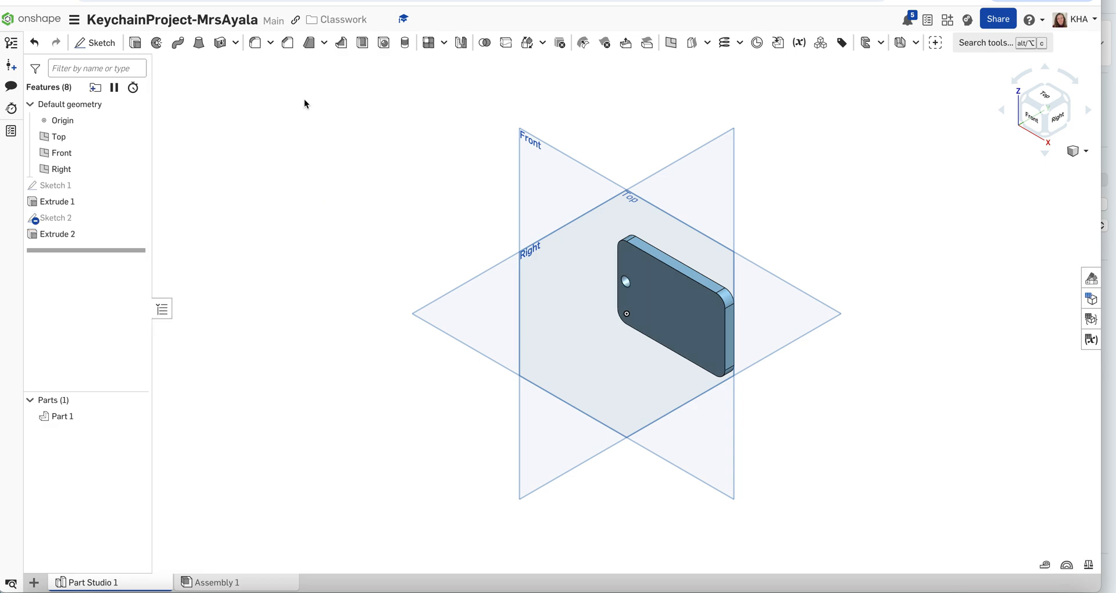
Check the new ring hole from the Front view, then return to Isometric.
click(1030, 114)
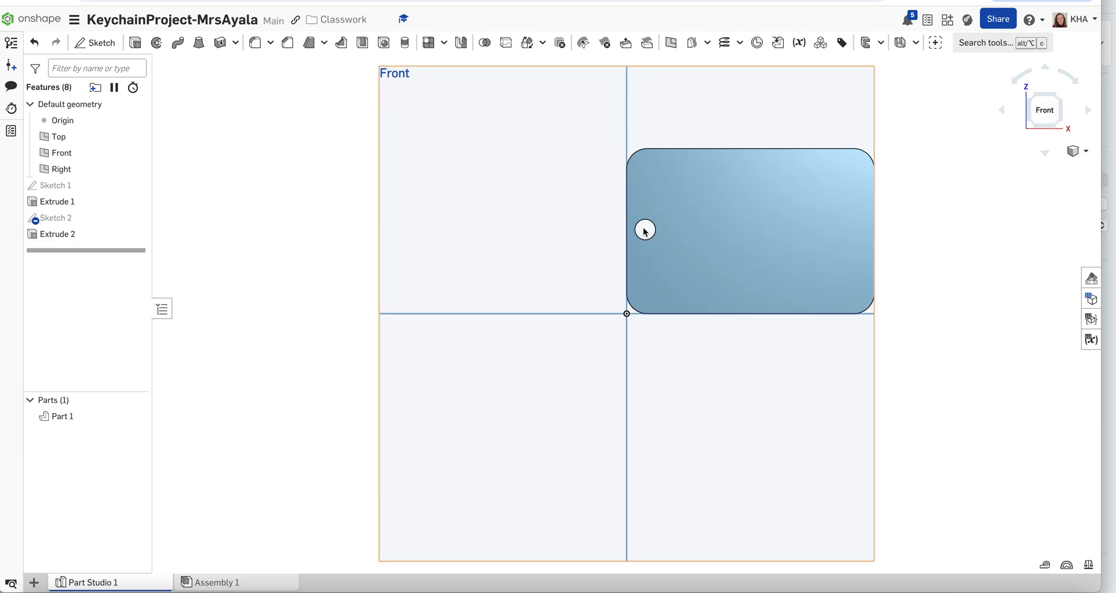
click(1074, 152)
click(1011, 168)
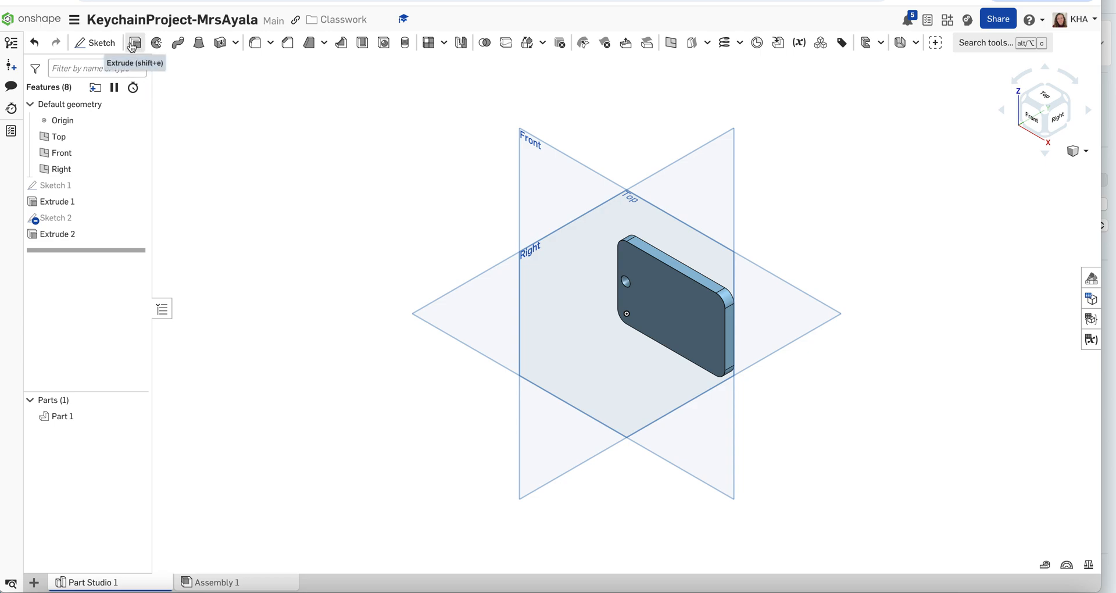
Start Sketch 3 on the plate's front face, view it from the front, and drag out a text box.
click(95, 42)
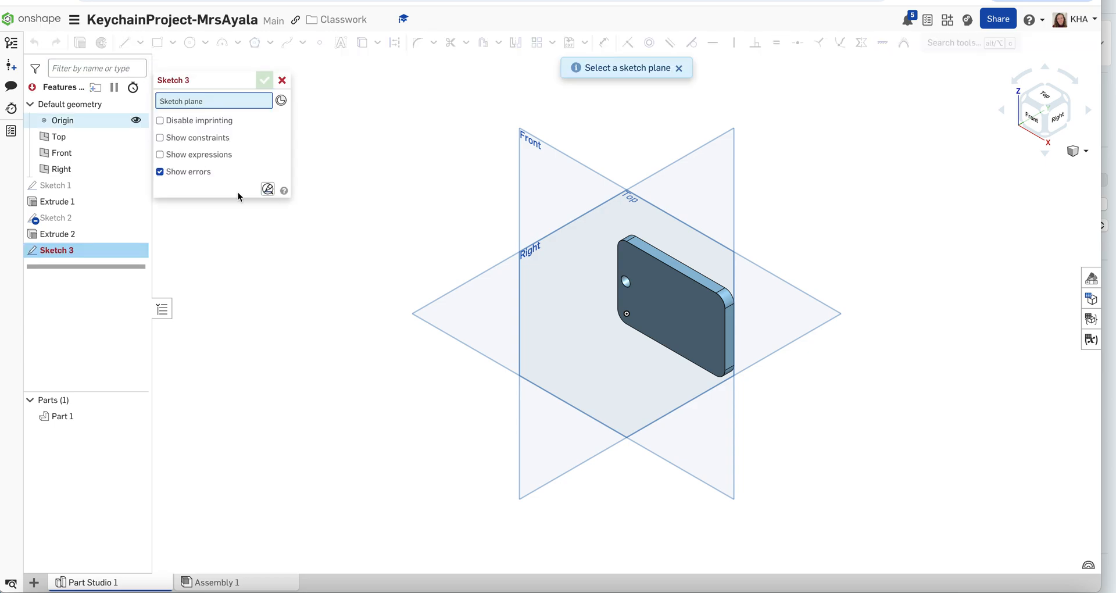
click(679, 303)
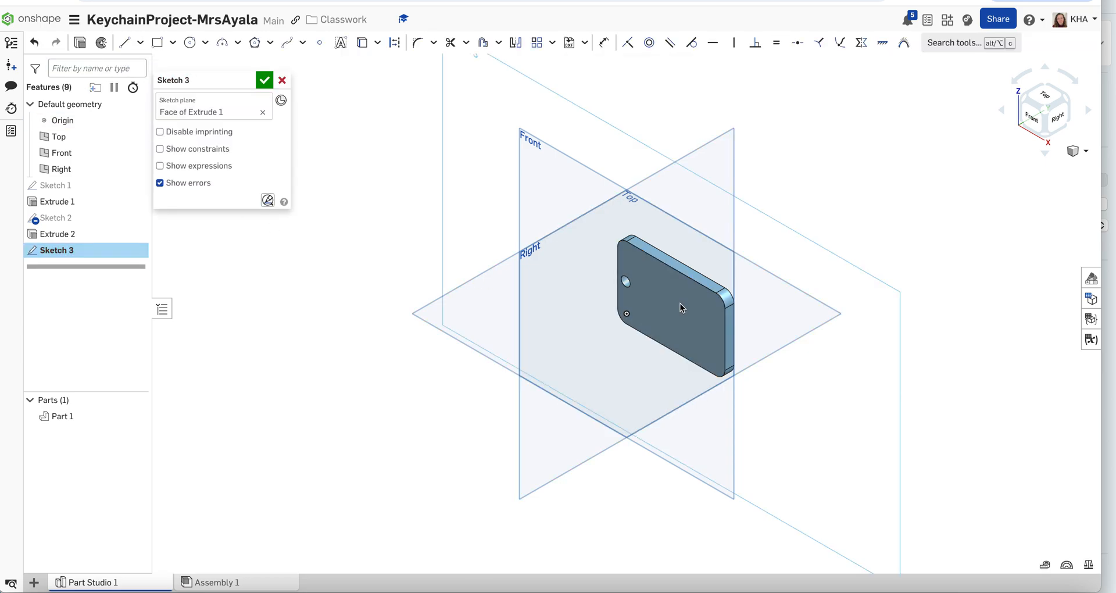
click(1031, 116)
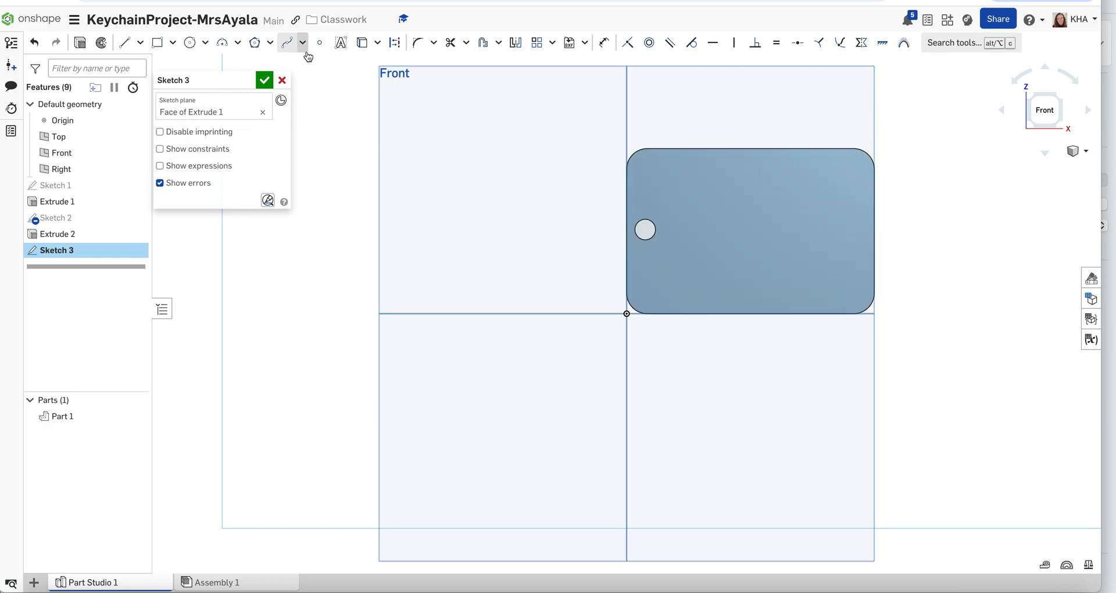
click(341, 46)
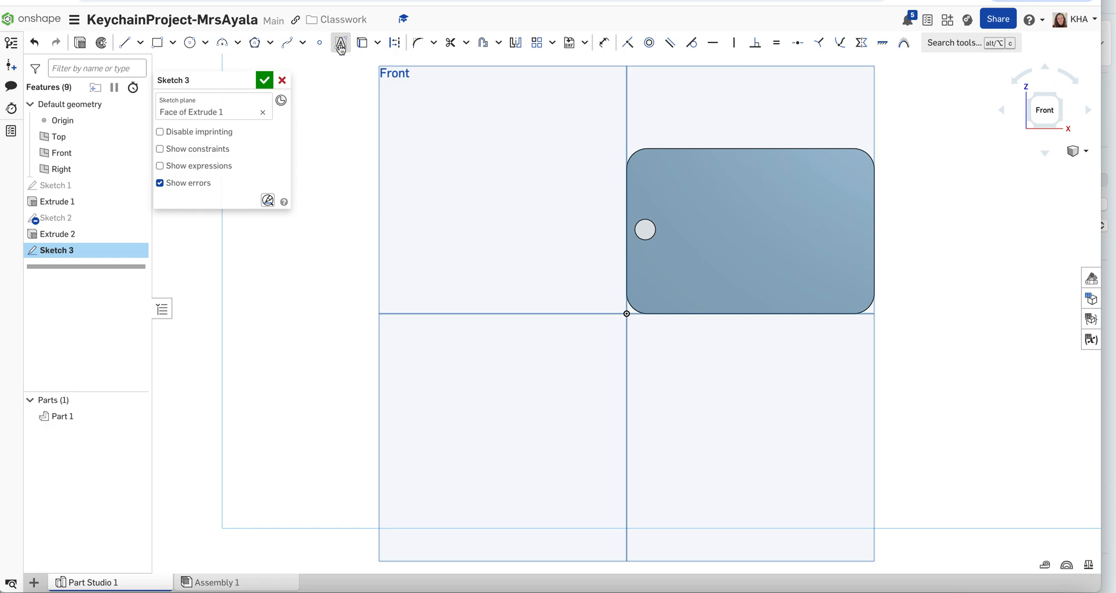
click(682, 200)
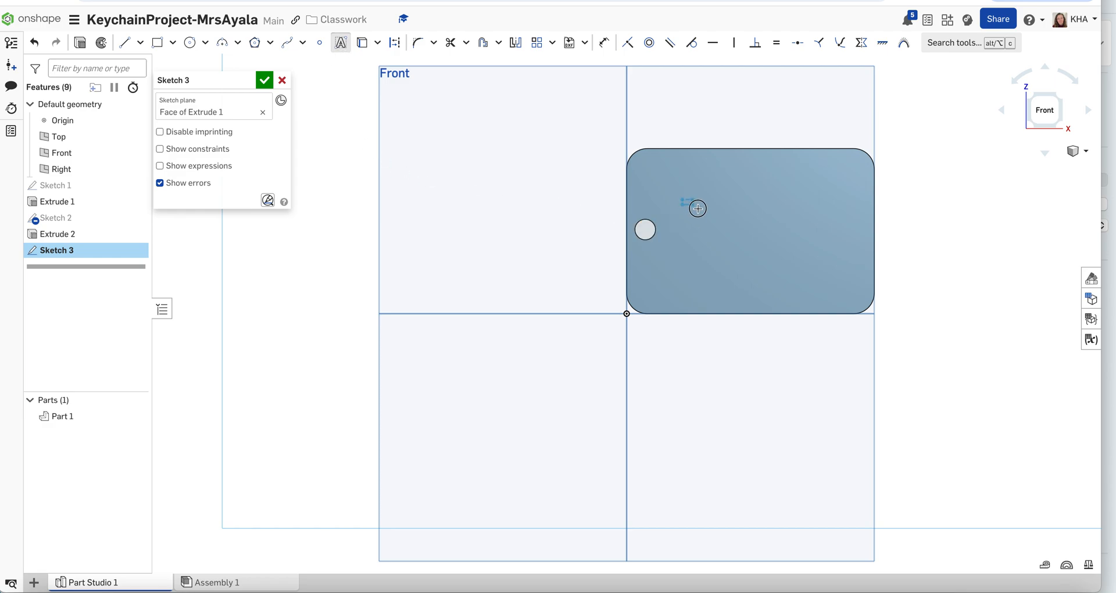
click(834, 247)
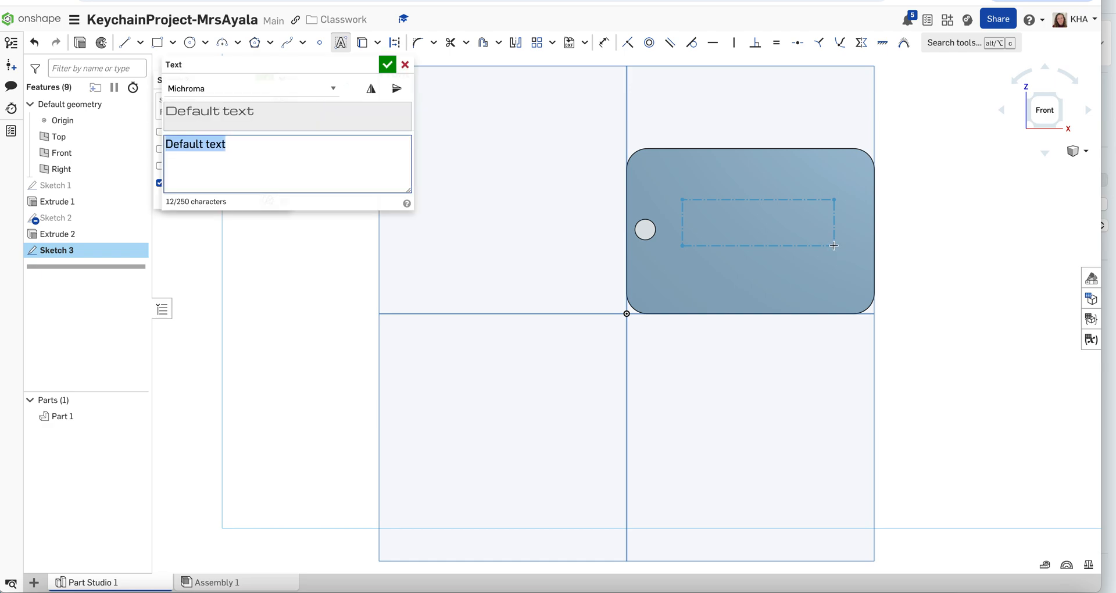
Enter the name as sketch text, compare MPLUSRounded1c and Noto Sans fonts, then settle on Michroma.
text(Katherine)
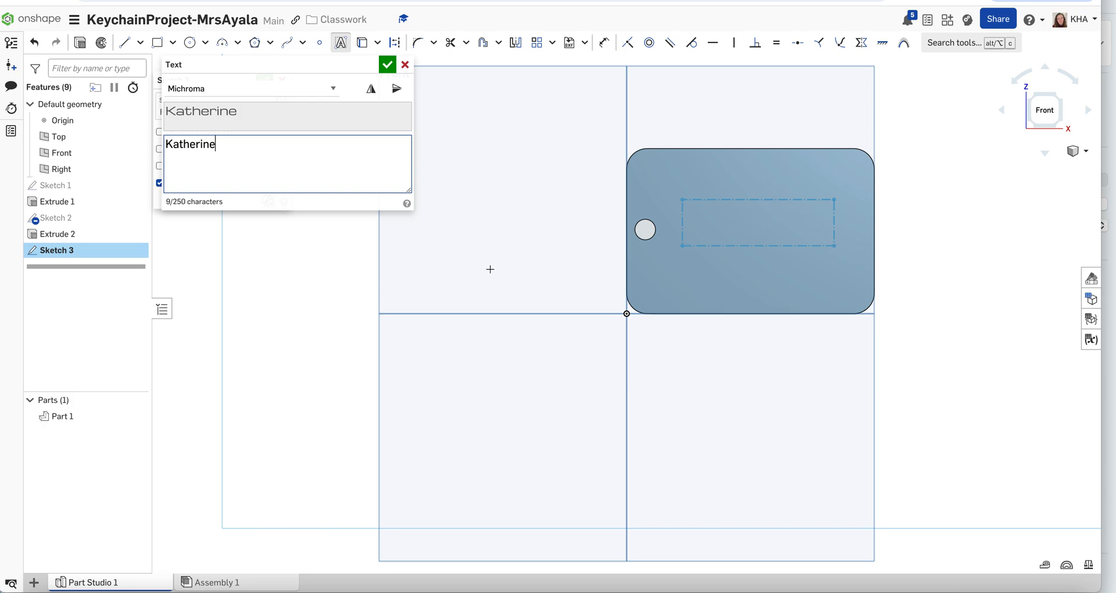
click(330, 90)
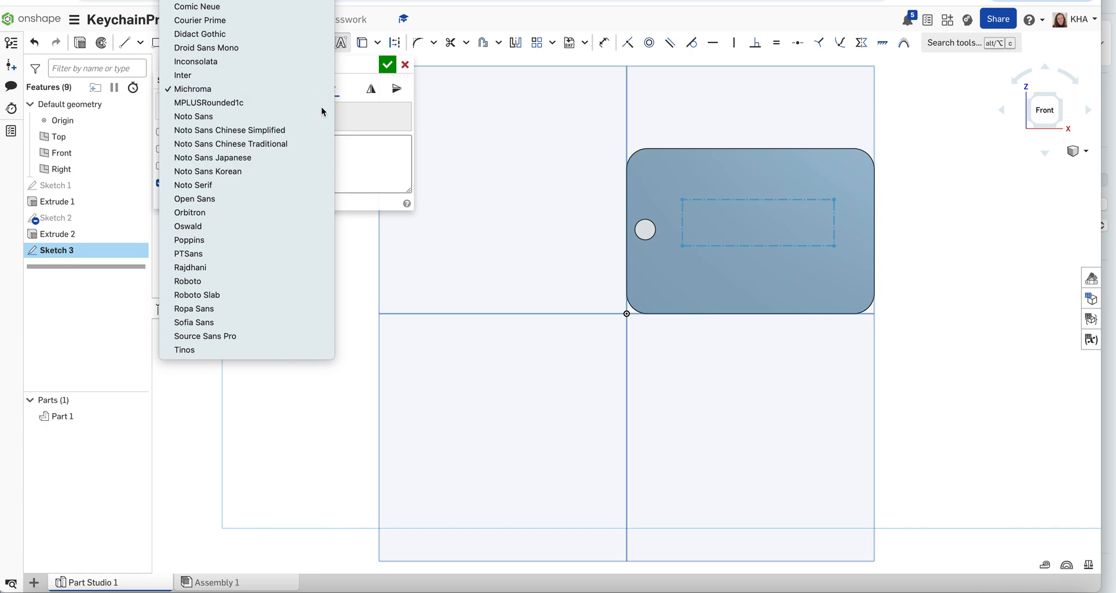
click(321, 110)
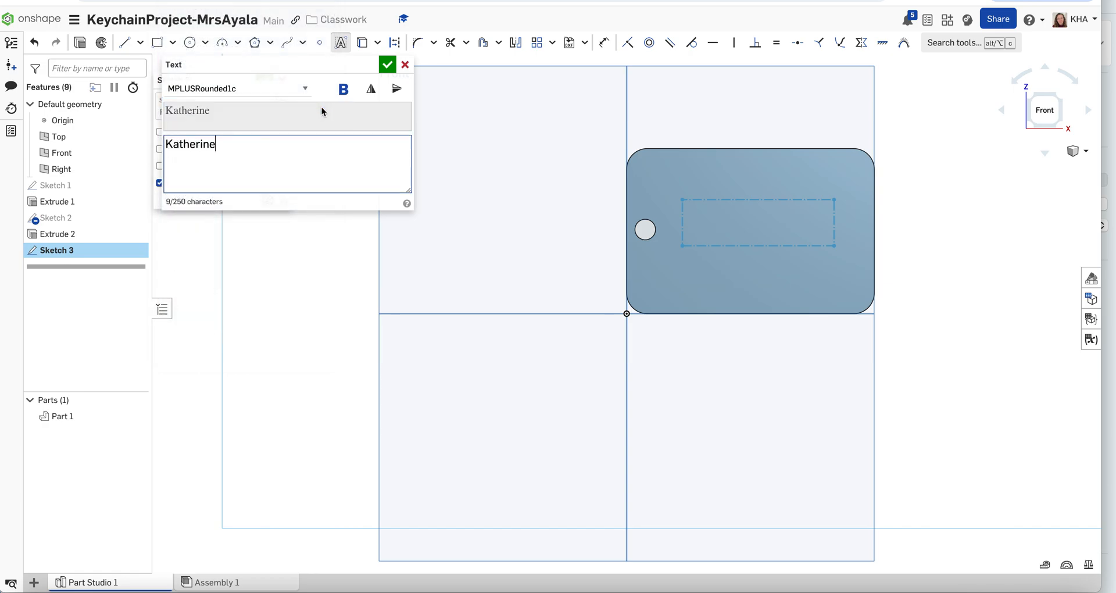
click(269, 90)
click(268, 103)
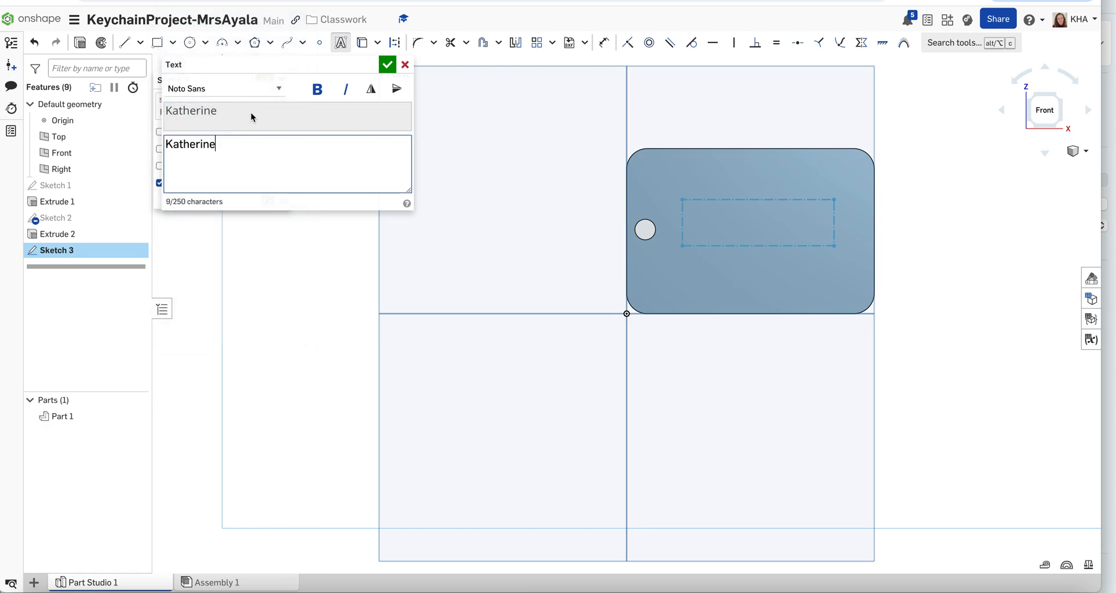
click(233, 93)
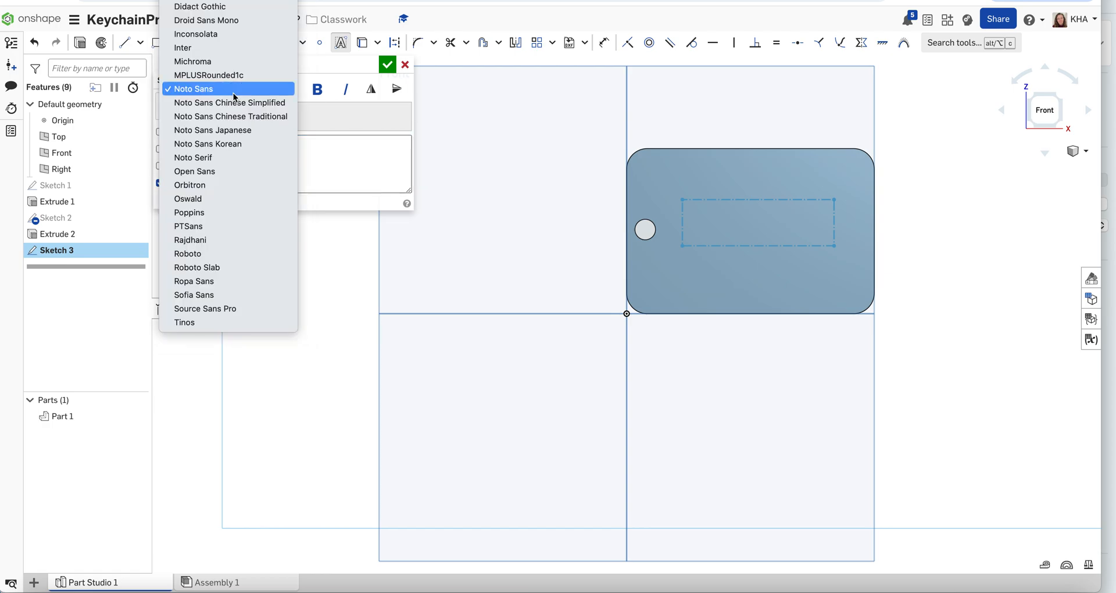
click(231, 116)
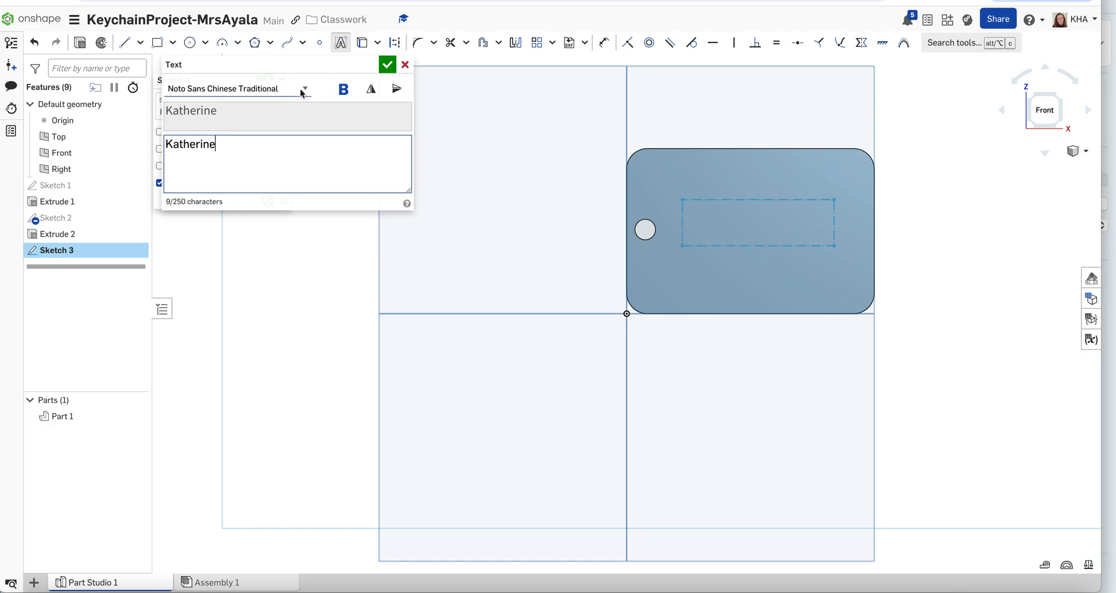
click(271, 89)
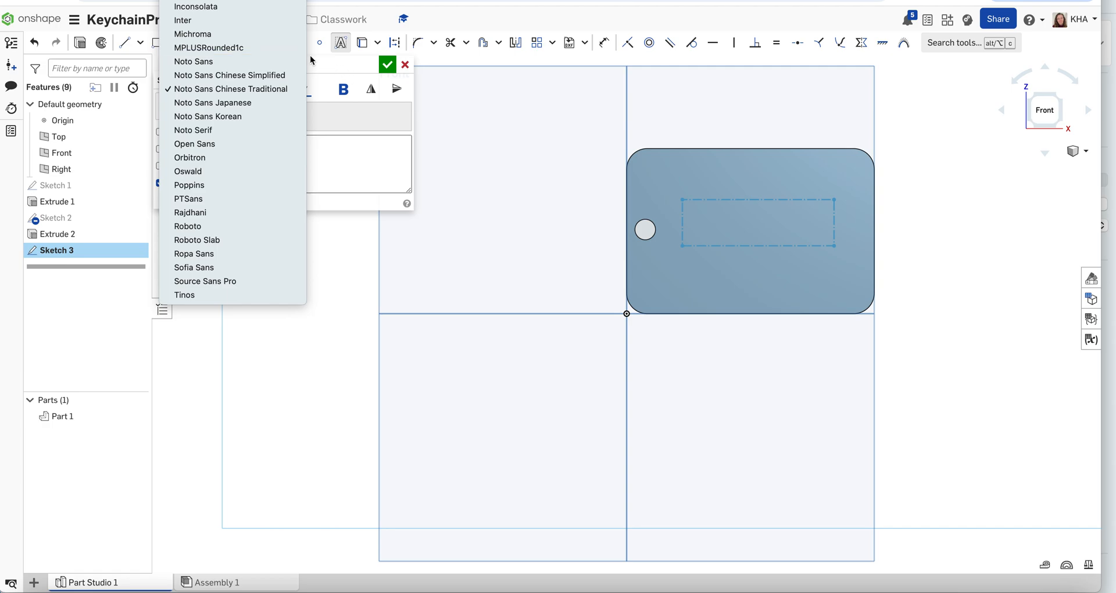
click(282, 35)
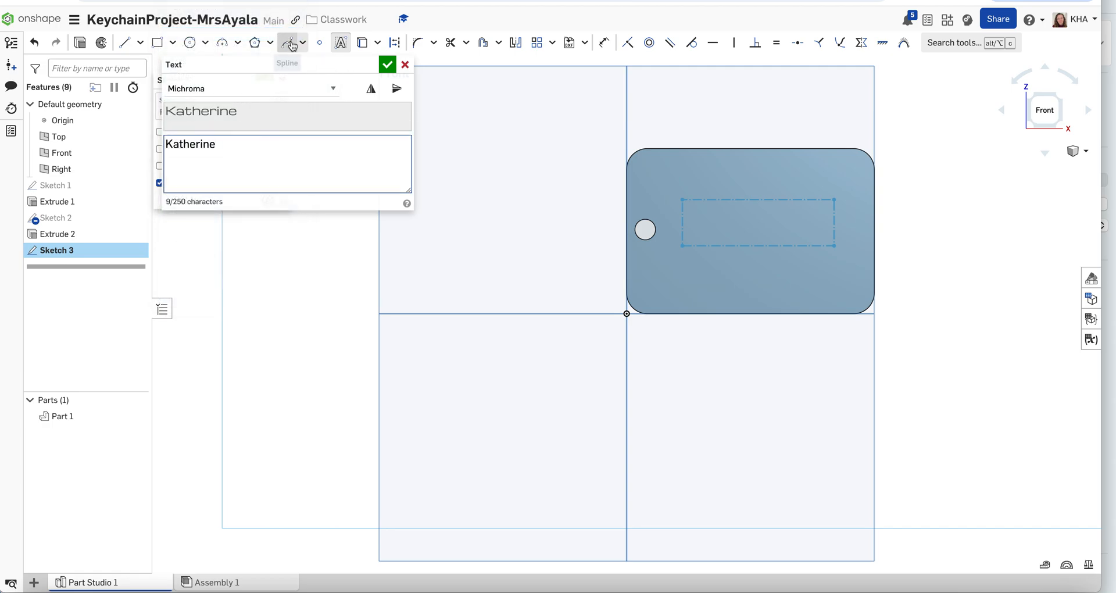
click(387, 68)
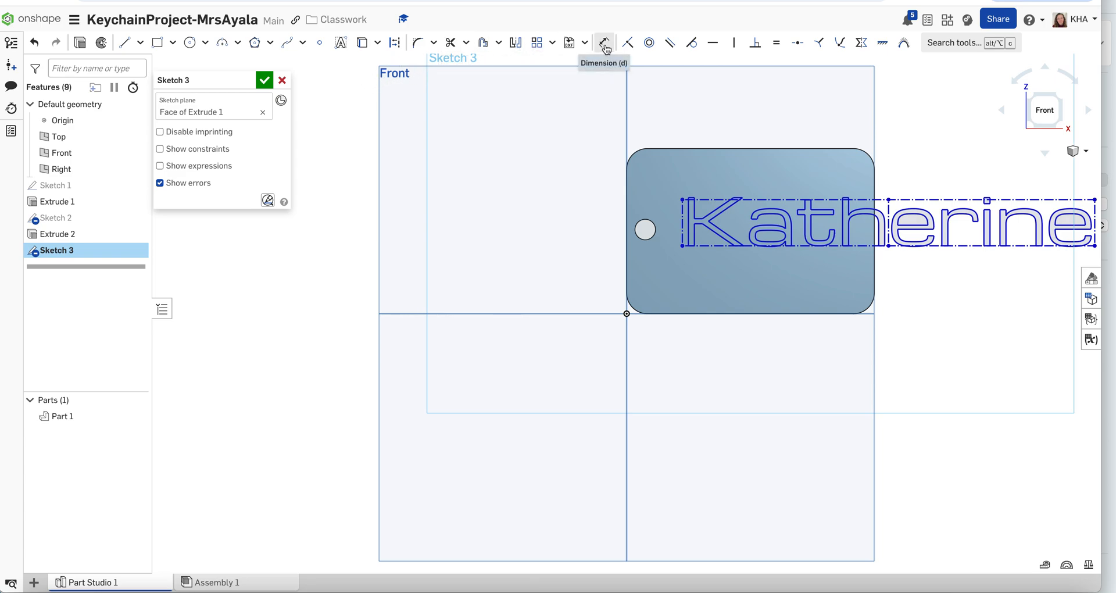
Dimension the name text's width, corner to corner, to 2 in.
click(683, 215)
key(d)
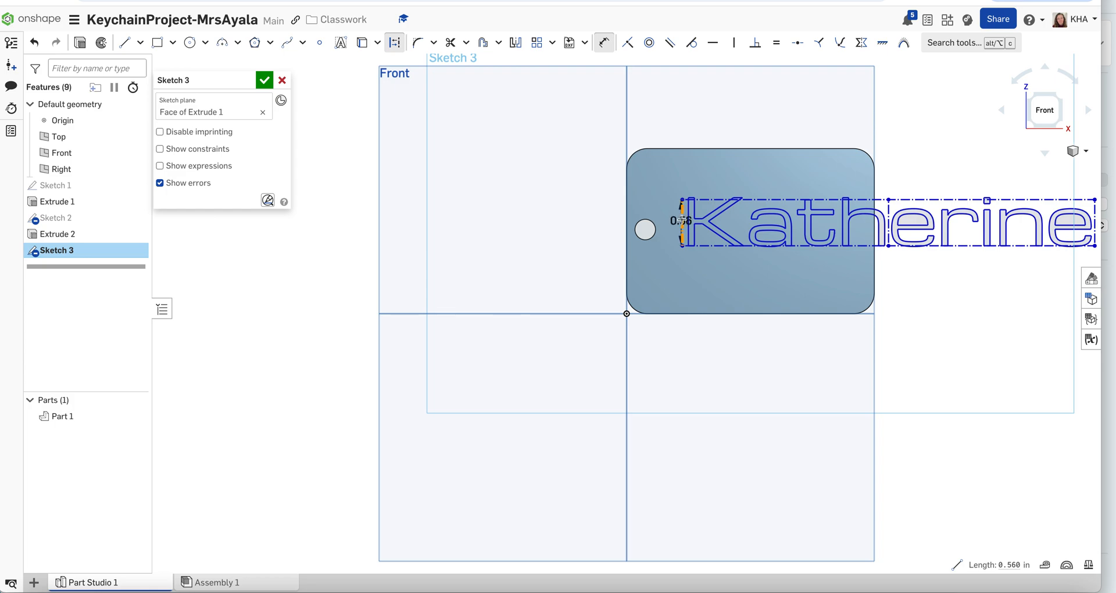
drag(963, 185, 1095, 201)
click(1094, 201)
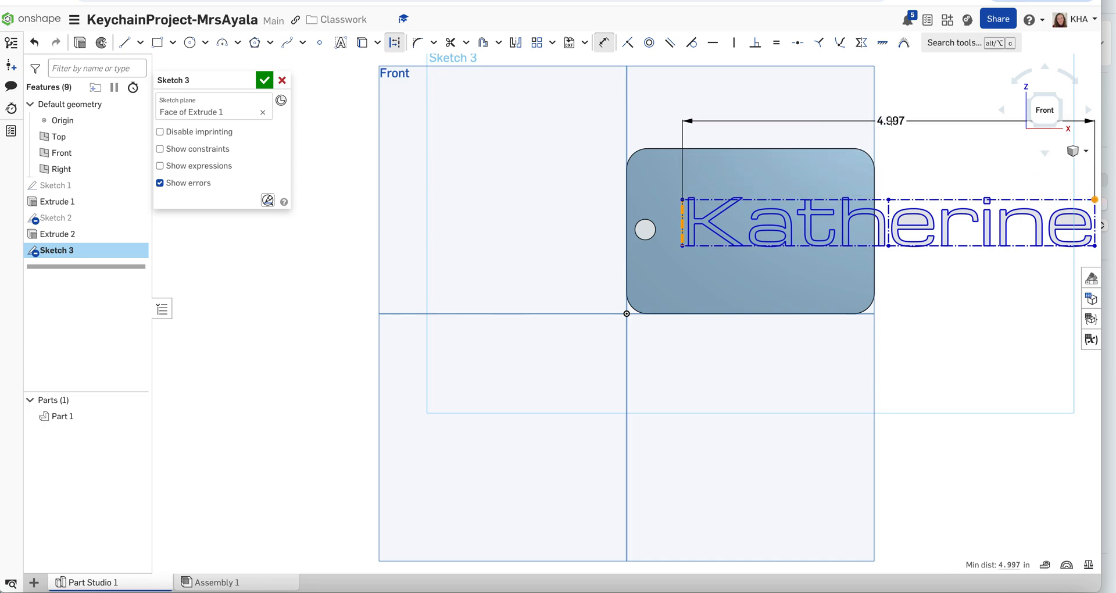
click(890, 121)
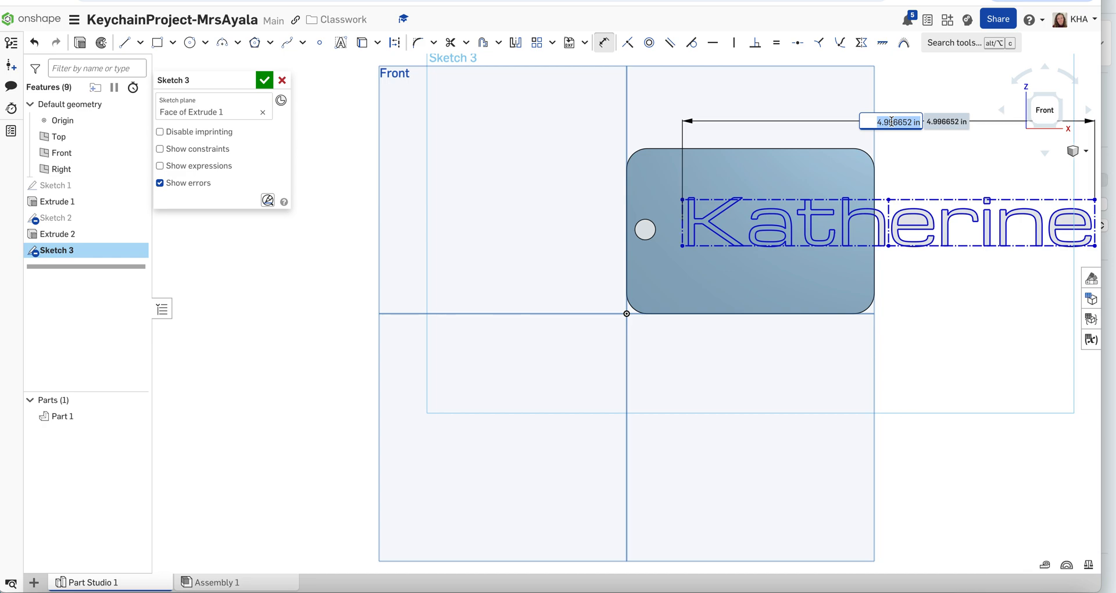
text(2)
key(Escape)
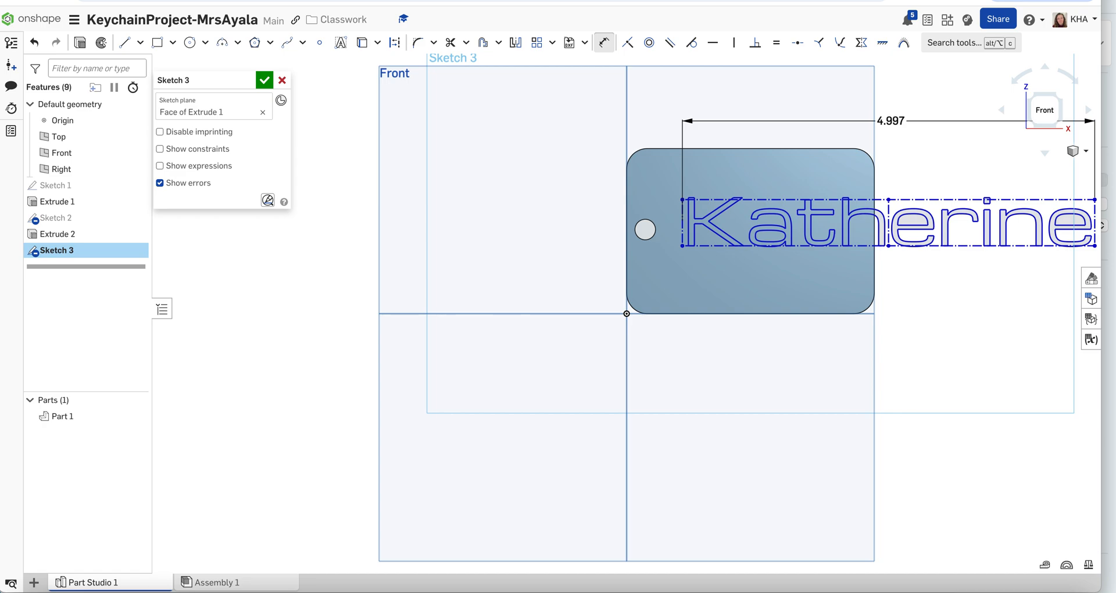
scroll(891, 120, down, 1)
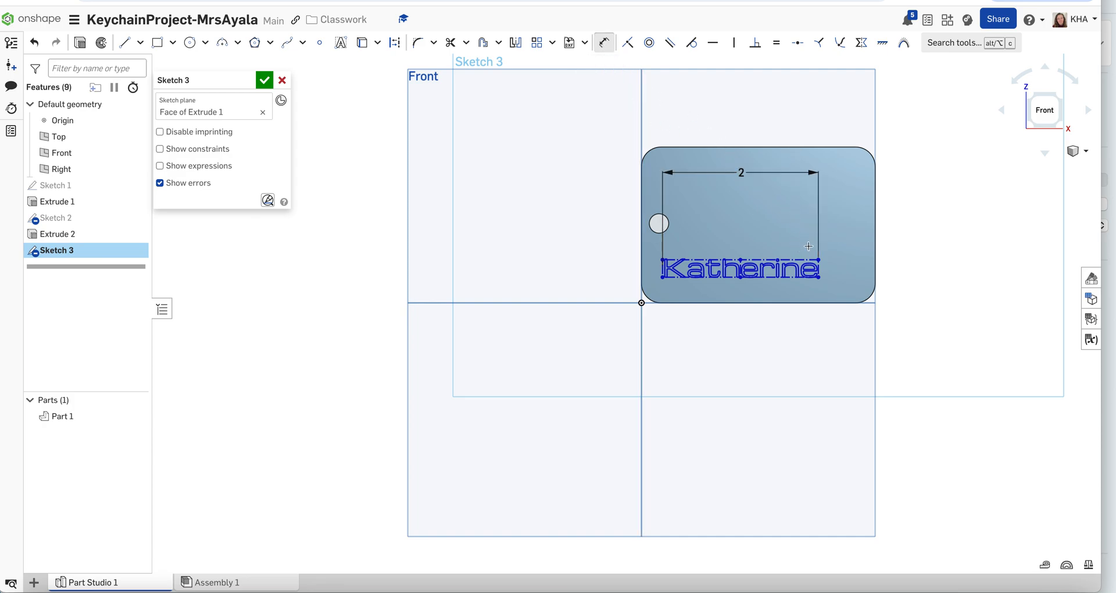
Dimension the text's right end 0.3 in from the plate's right edge, correcting an initial 0.5.
click(819, 267)
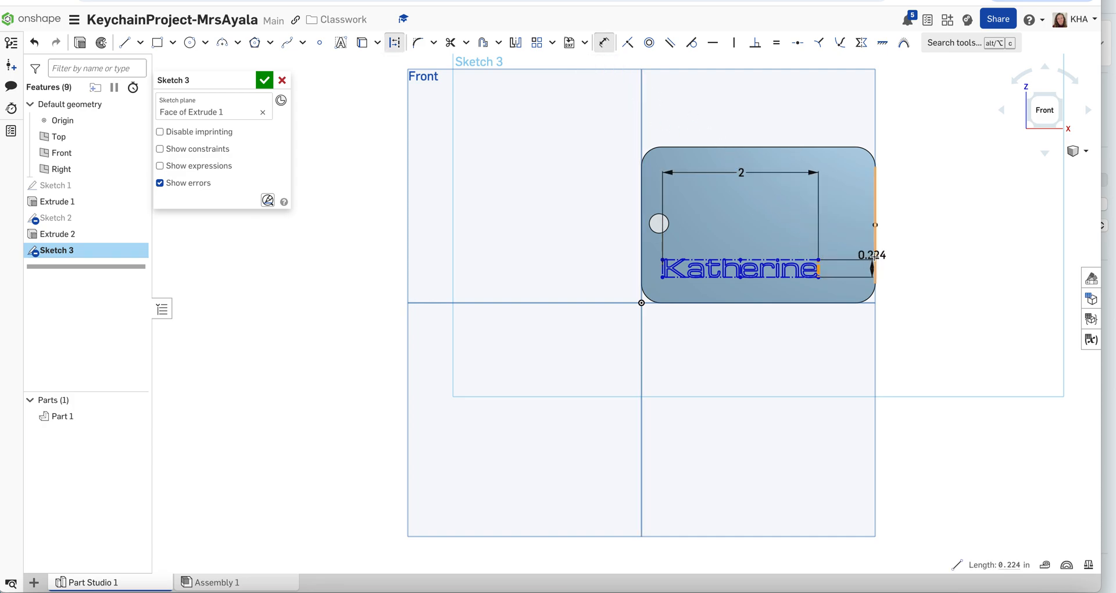
click(871, 256)
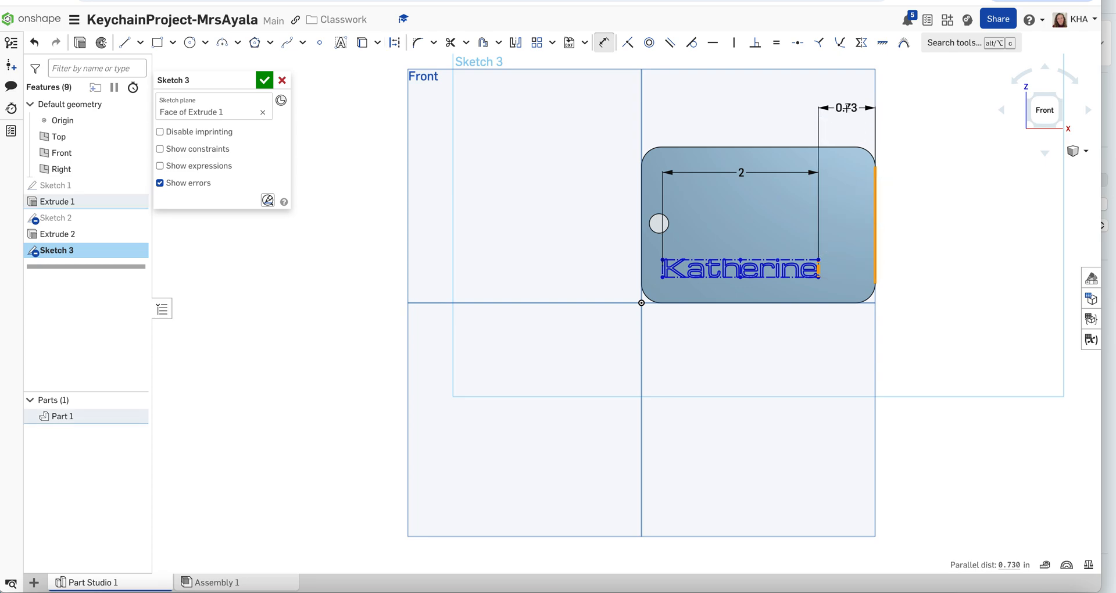
click(847, 107)
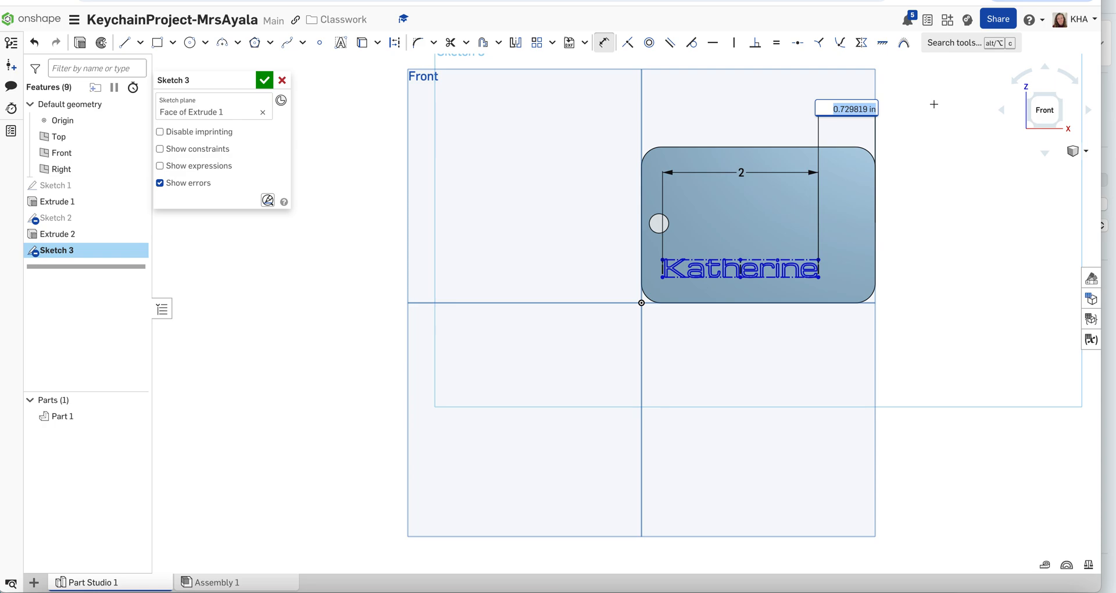
text(0.5)
key(Return)
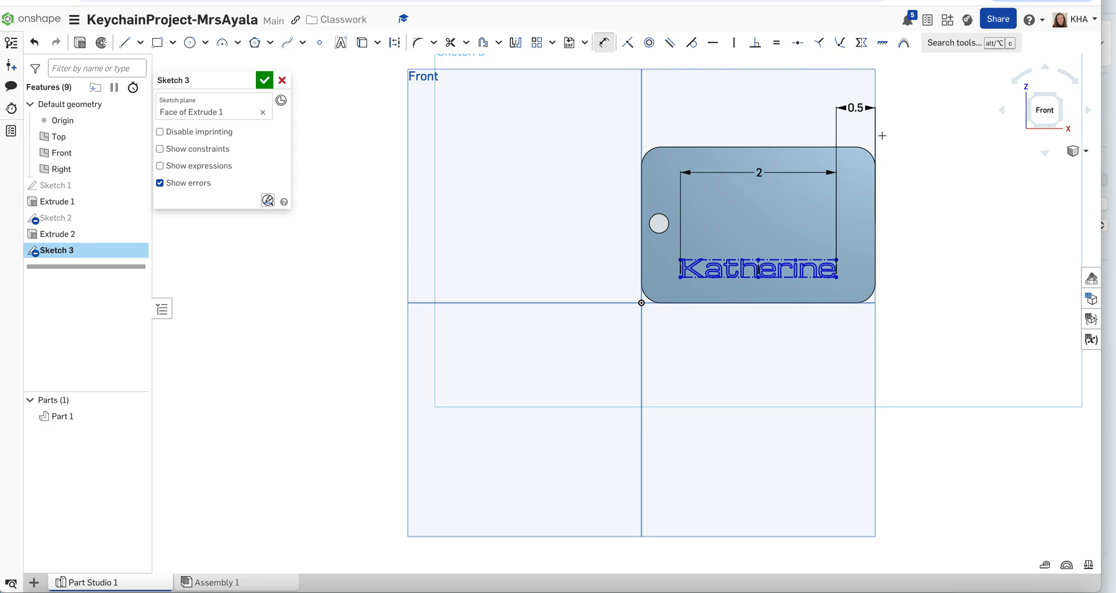
double_click(858, 107)
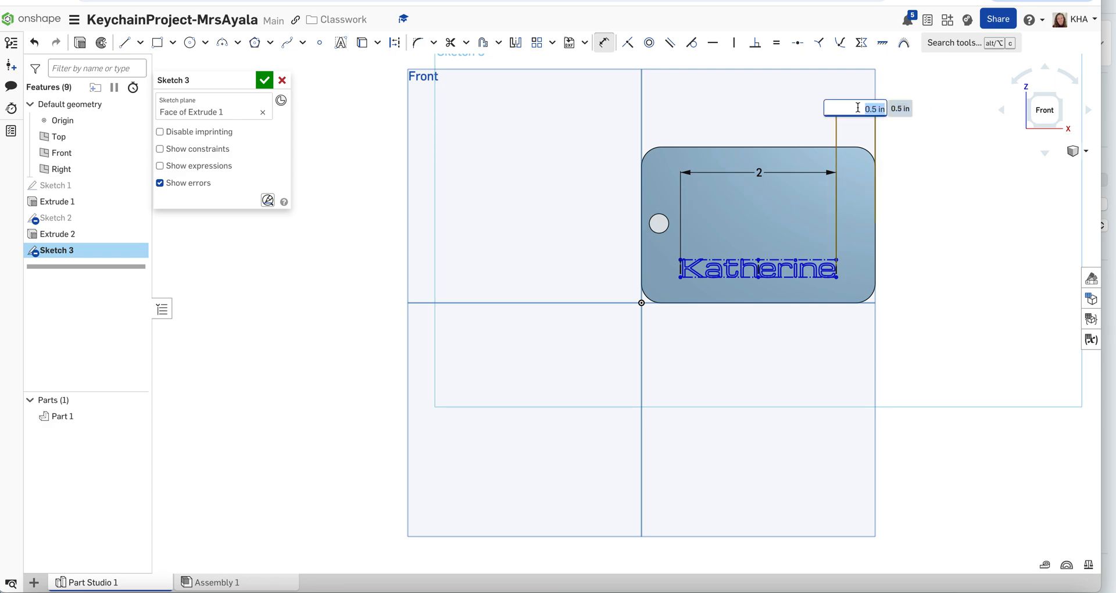
text(0.3)
key(Return)
scroll(857, 109, down, 2)
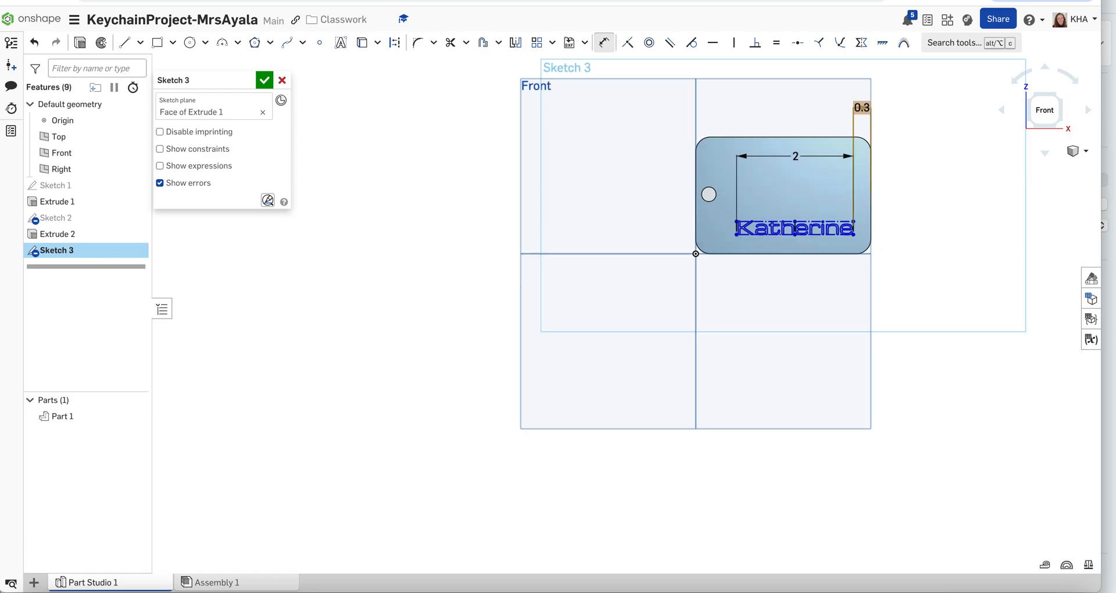
scroll(847, 144, up, 5)
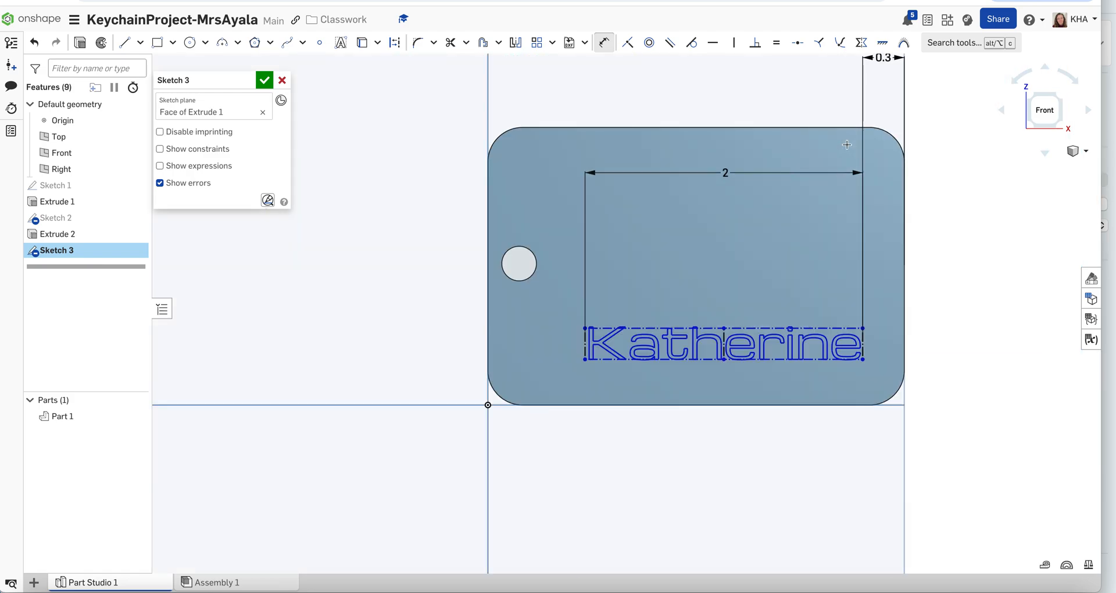
Add a dimension from the text to the plate's bottom edge and set the horizontal text offset to 0.329.
click(736, 357)
click(738, 405)
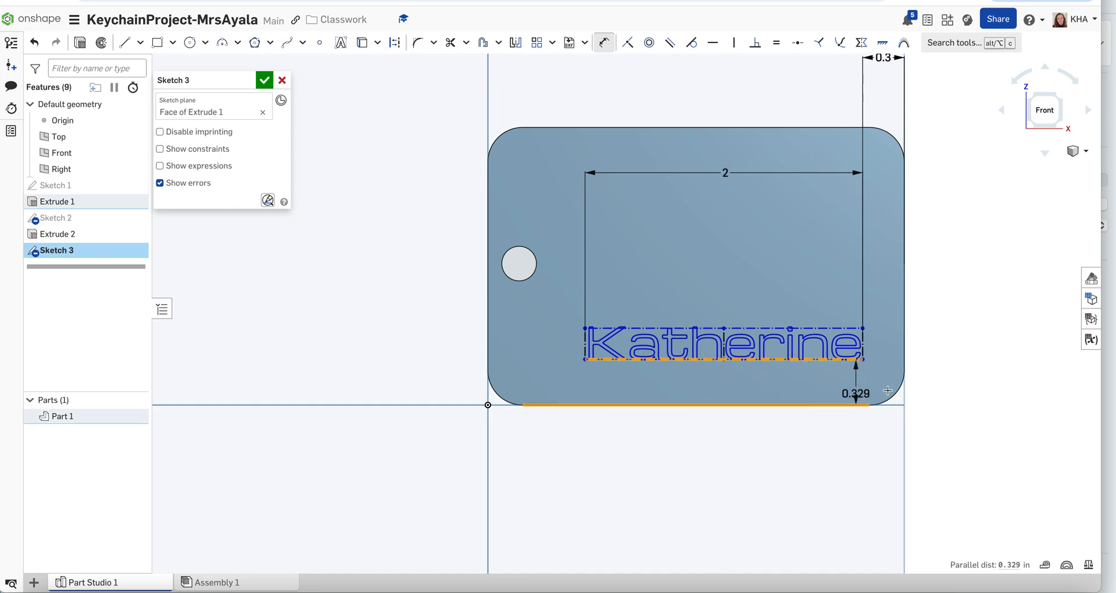
click(981, 379)
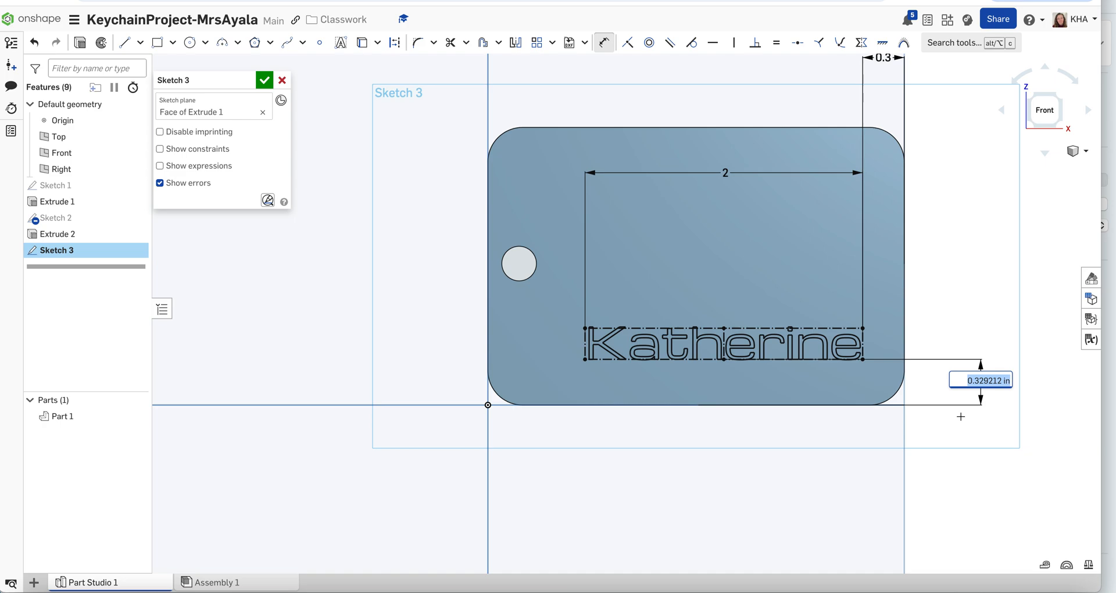
text(0.329)
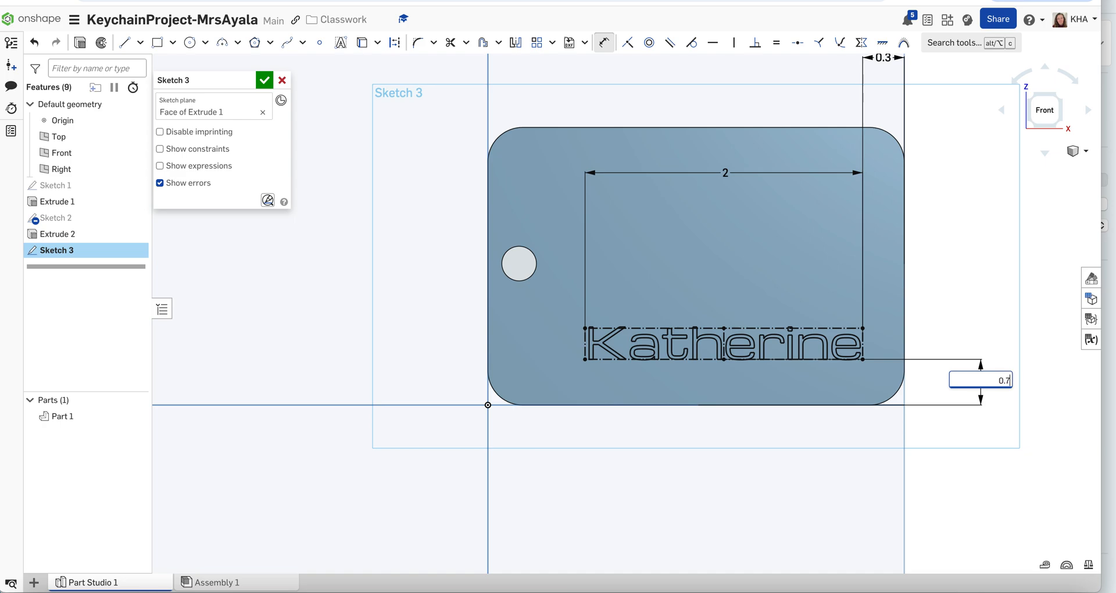
key(Return)
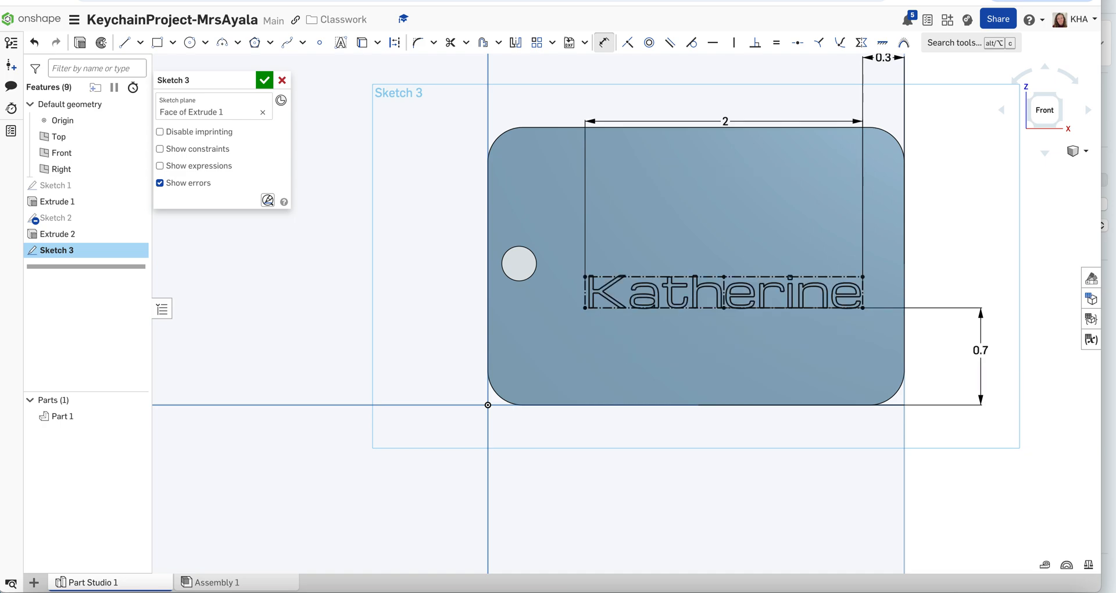
Change the text's height above the plate's bottom edge from 0.7 to 0.9 in.
double_click(979, 349)
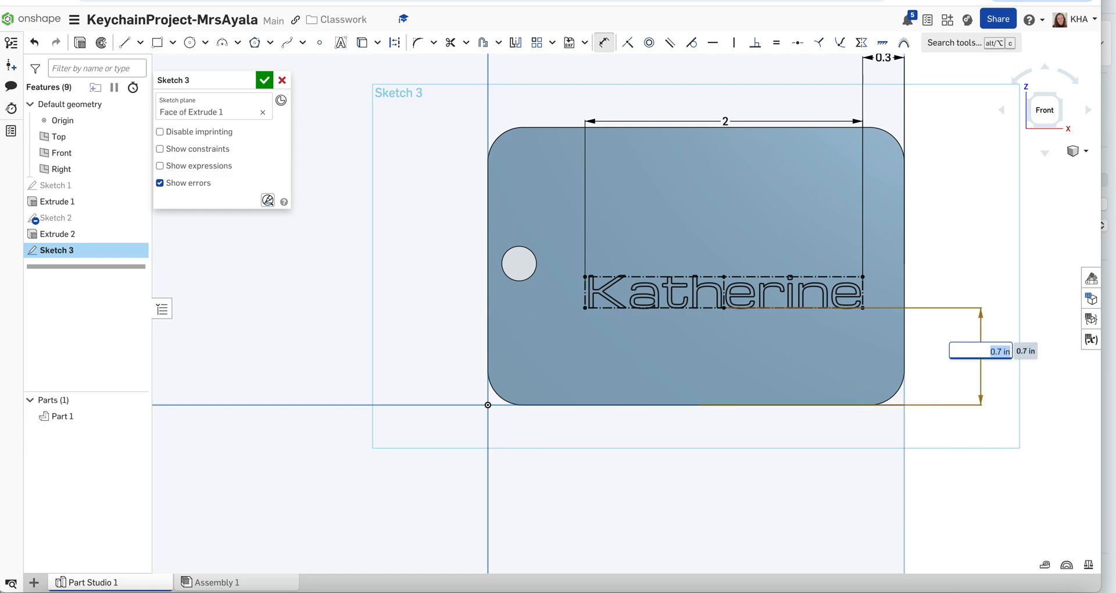
text(0)
key(BackSpace)
text(0.9)
key(Return)
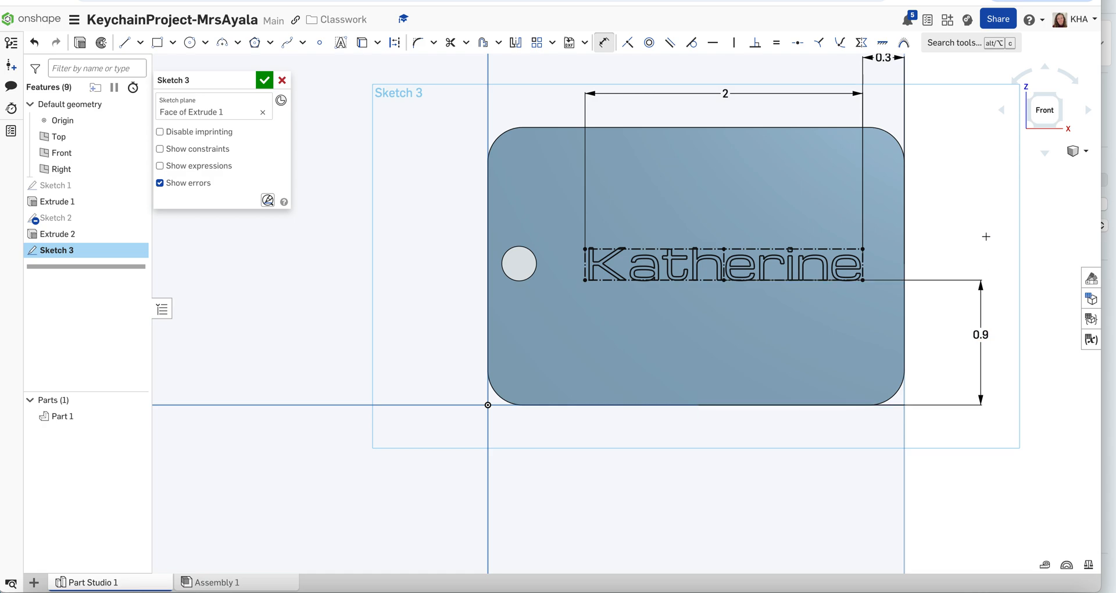
Accept Sketch 3 and set up an extrude removing the name text 0.1 in deep.
click(264, 80)
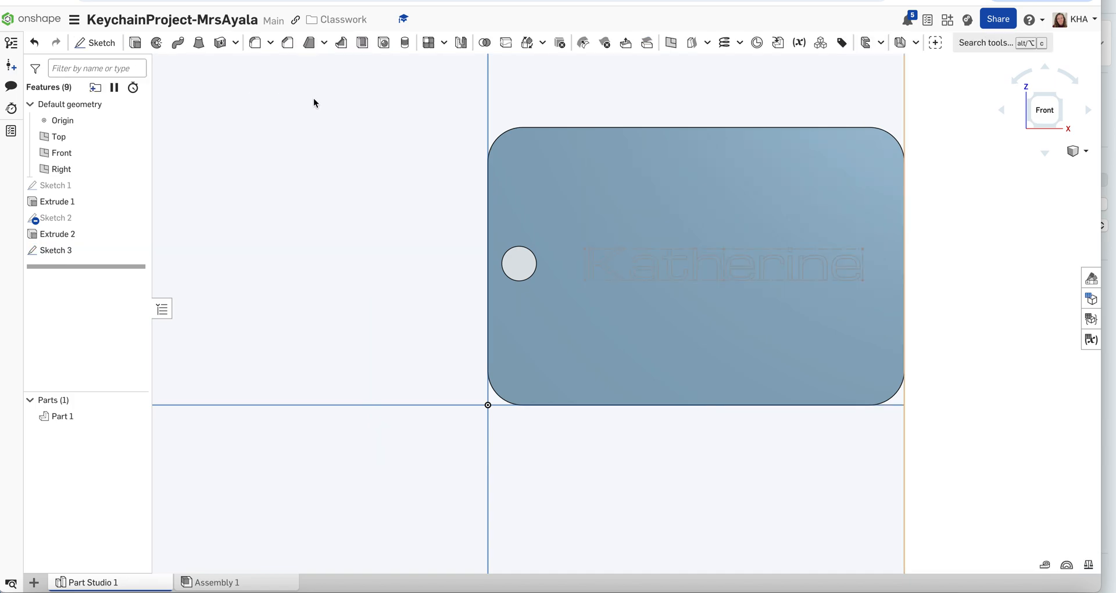
click(134, 43)
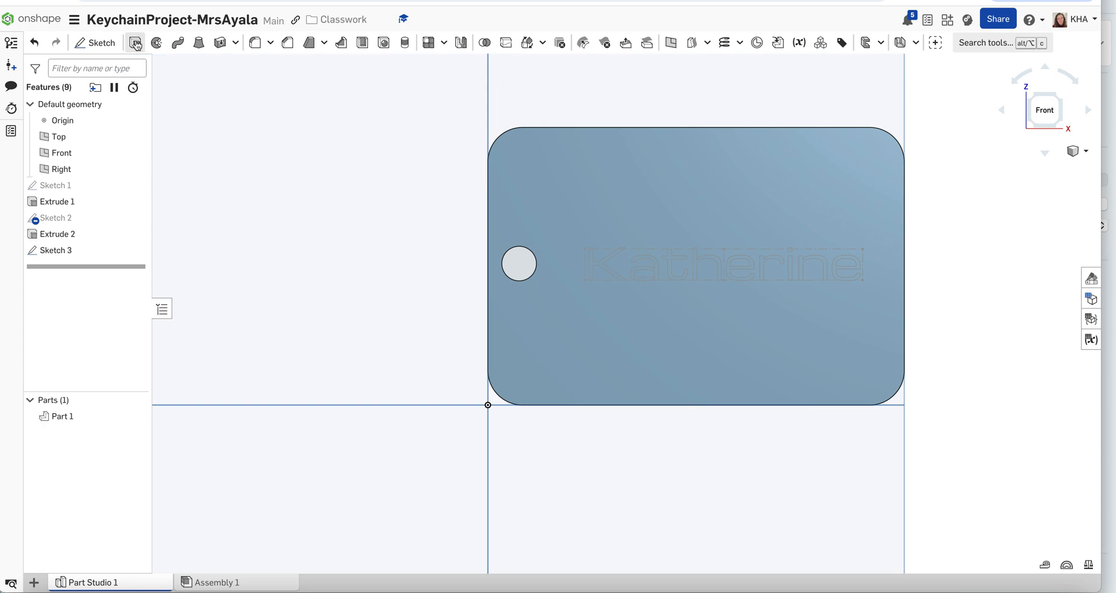
click(634, 268)
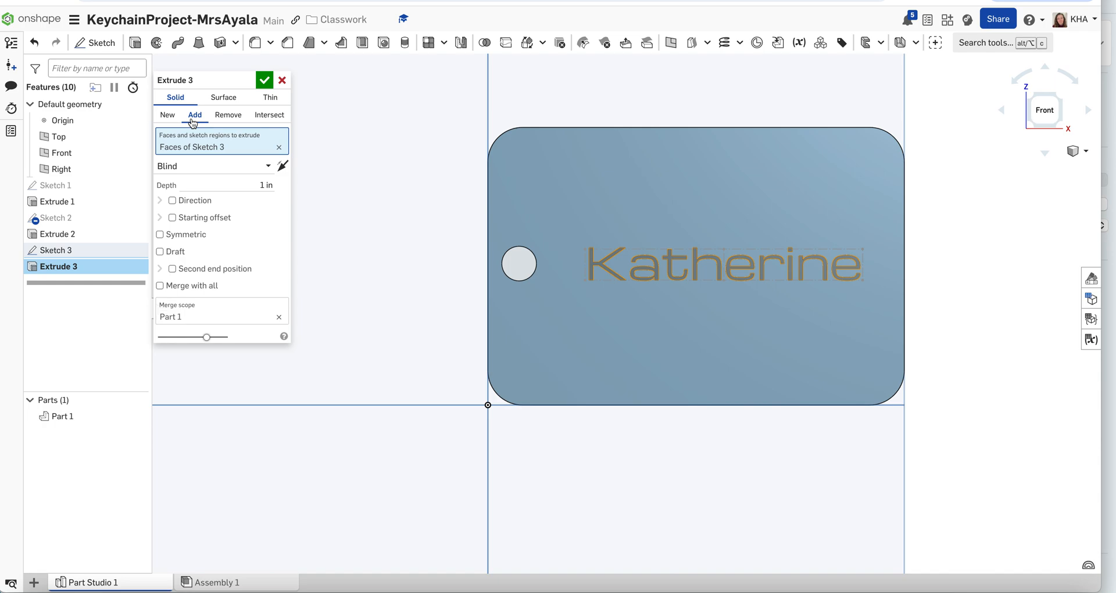
click(232, 120)
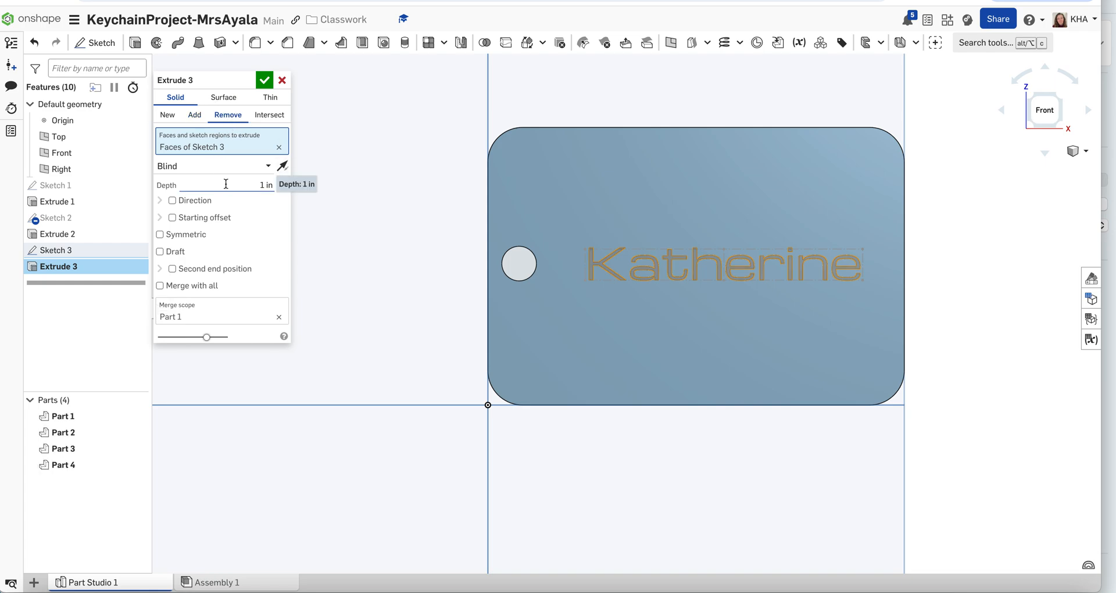
click(250, 185)
text(0.1)
key(Return)
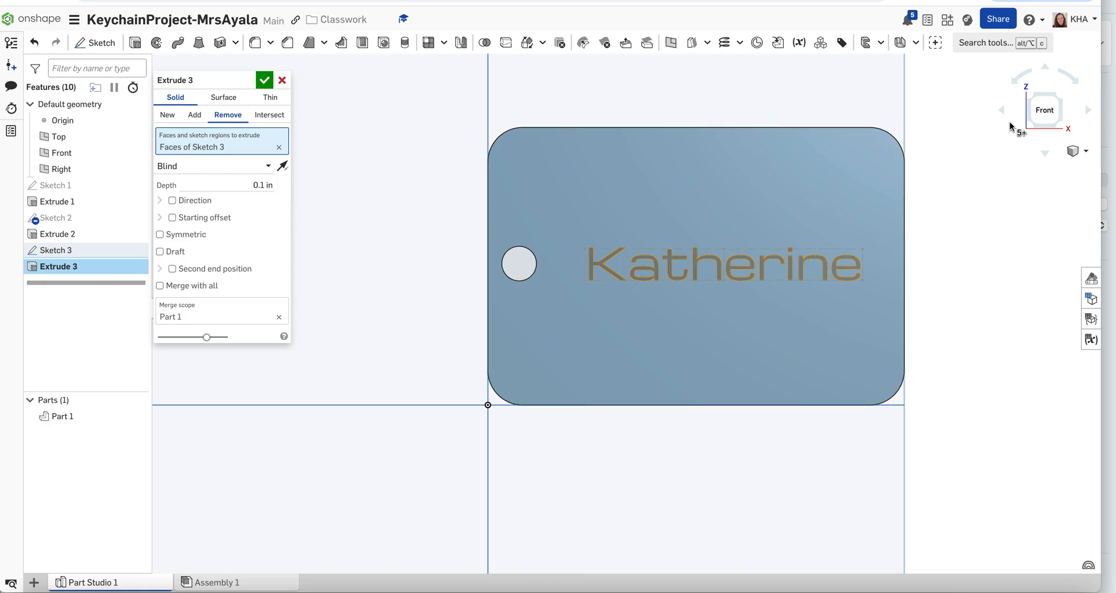
click(1074, 152)
Accept Extrude 3 in isometric view, engraving 'Katherine' 0.1 in deep into the face.
click(1072, 168)
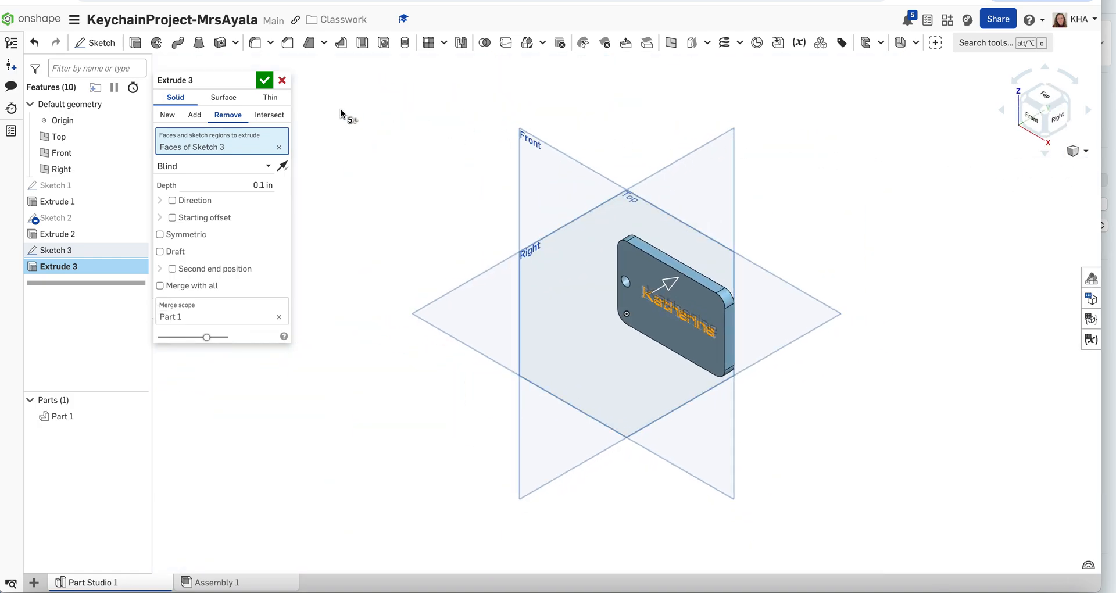
click(263, 82)
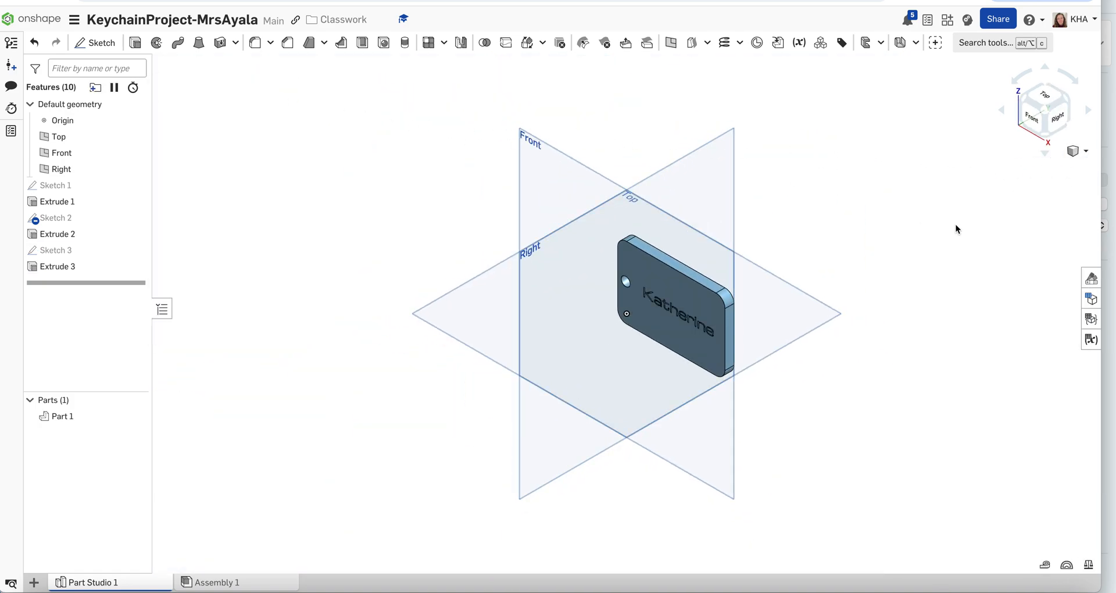
scroll(862, 342, up, 5)
scroll(426, 318, up, 2)
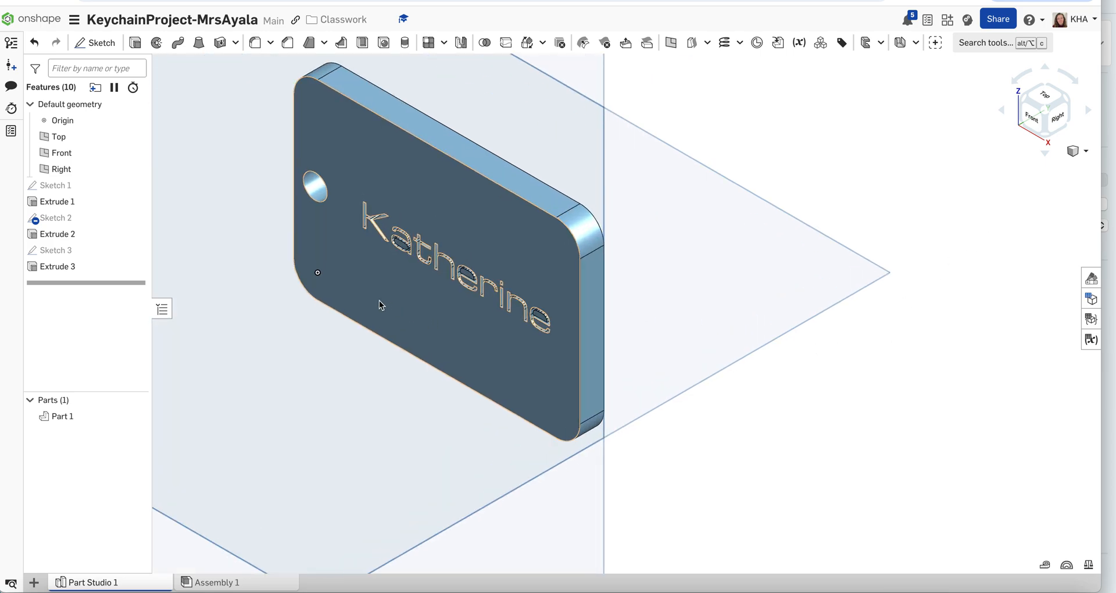
Inspect the finished keychain from rotated and front views, then return to isometric.
drag(349, 295, 430, 305)
middle_drag(430, 305, 598, 308)
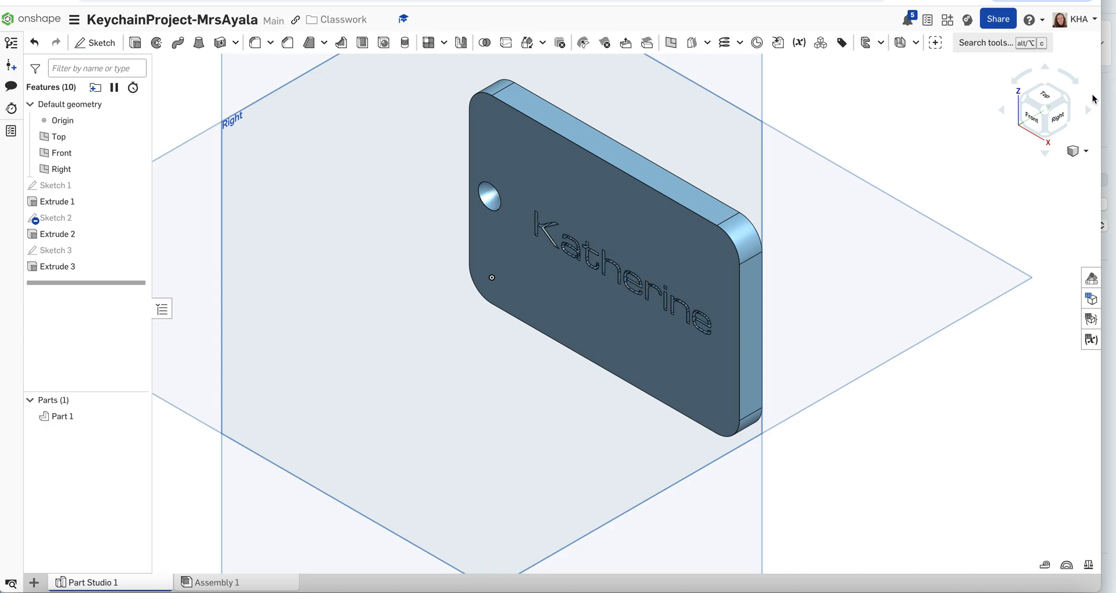
click(1088, 112)
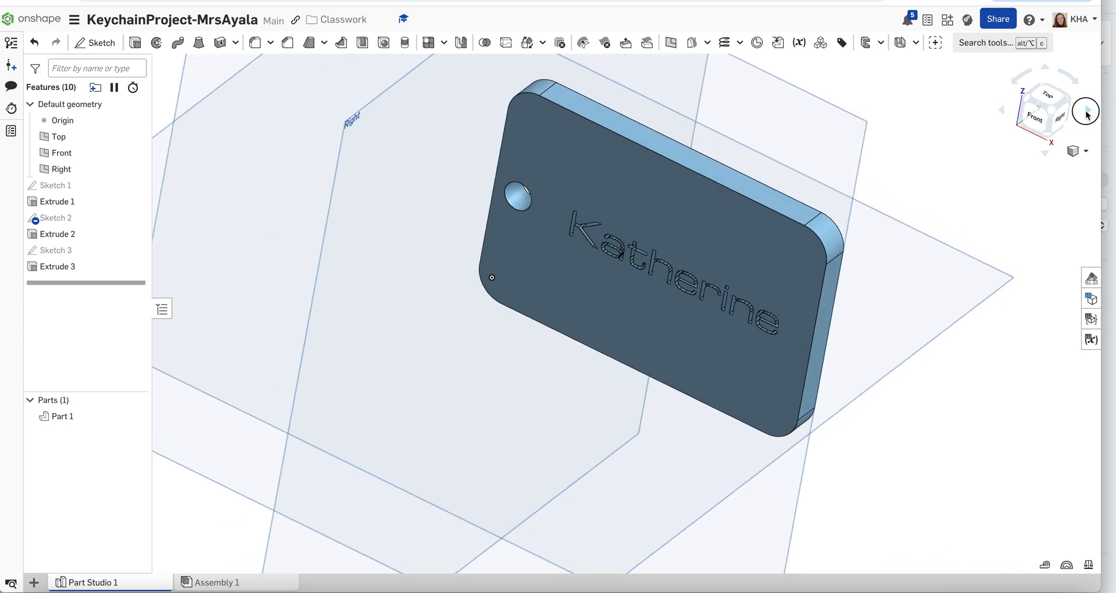
click(1087, 113)
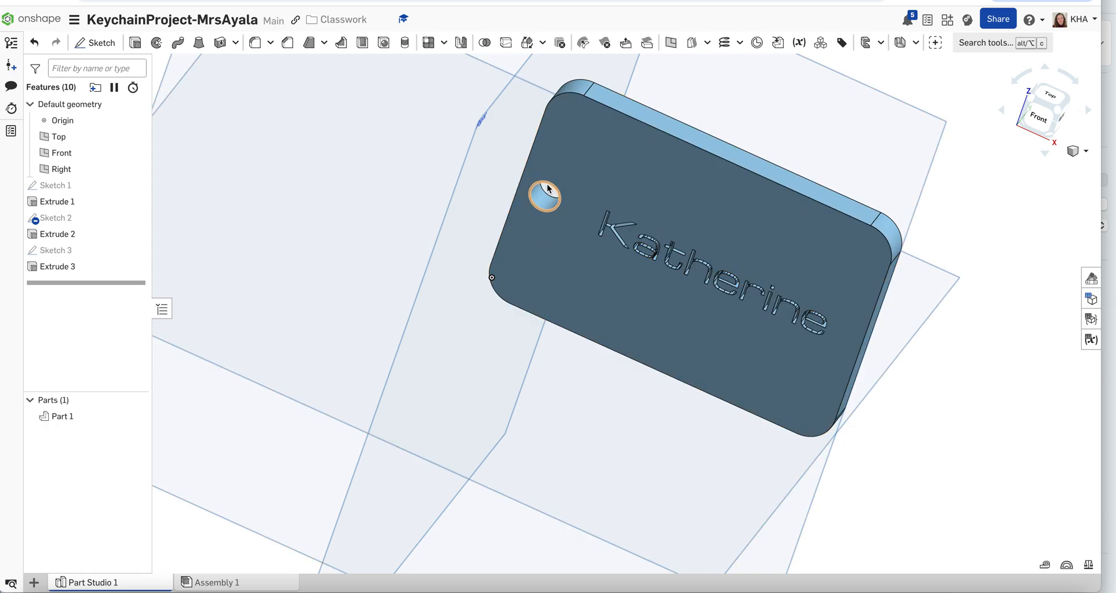
click(1040, 119)
scroll(814, 206, up, 5)
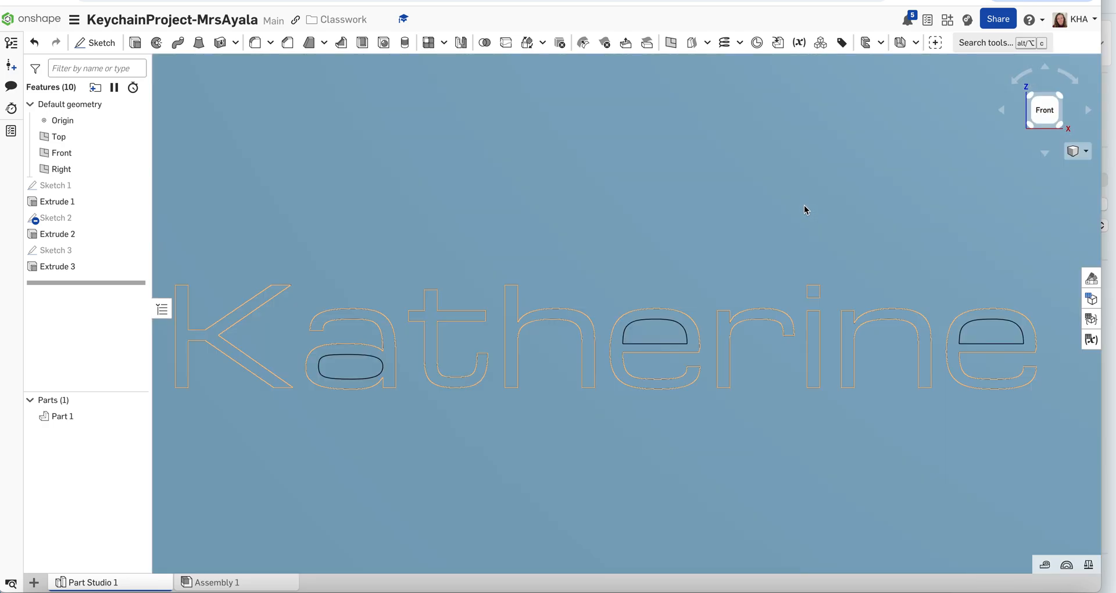
scroll(773, 219, down, 3)
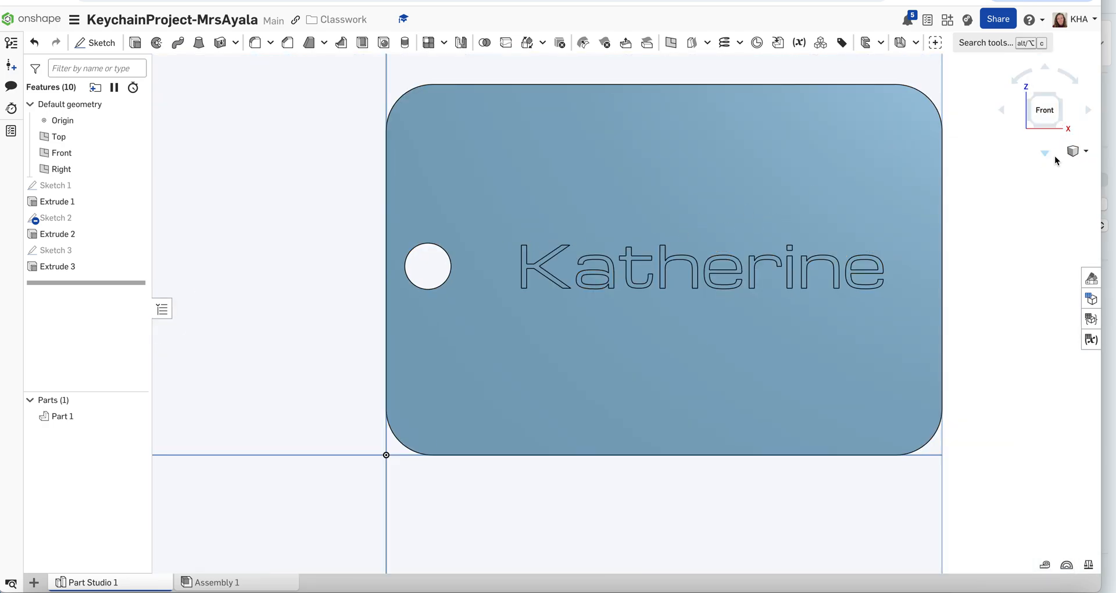
click(1075, 152)
click(1072, 168)
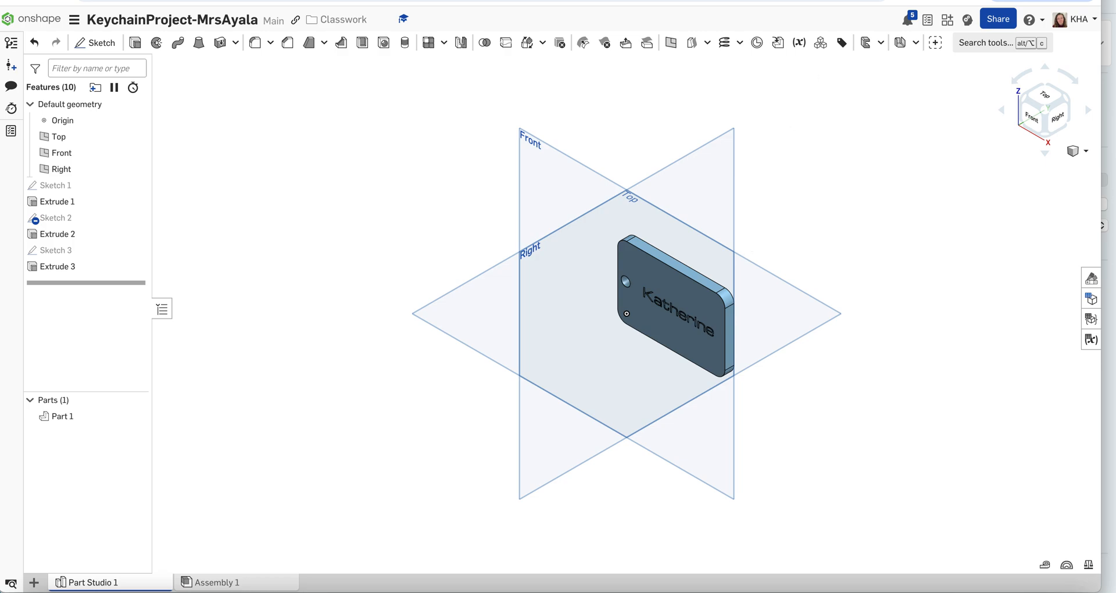
click(998, 19)
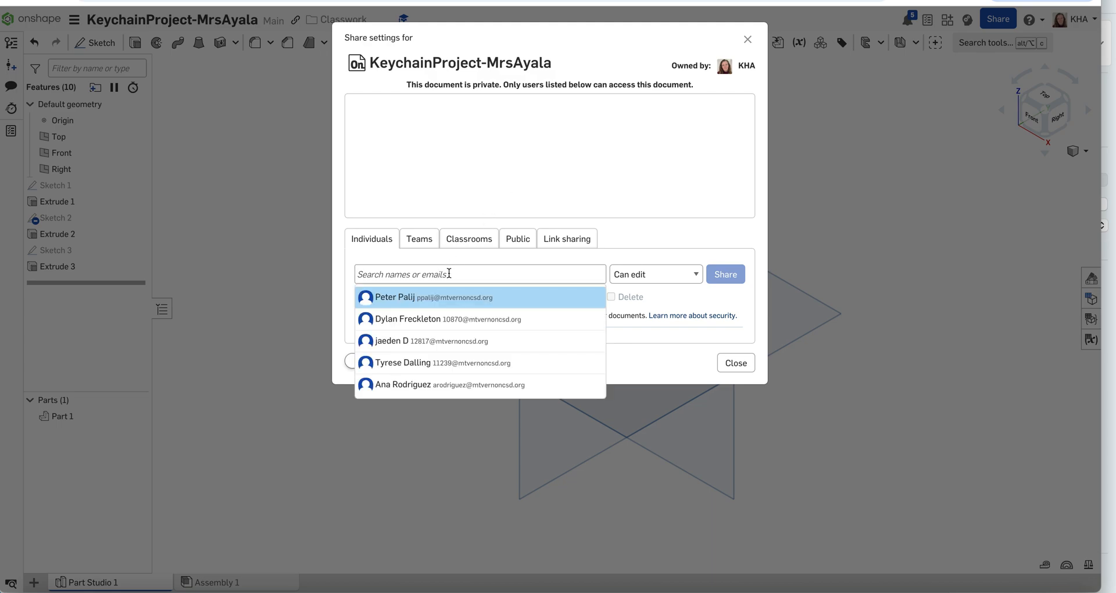
text(kha)
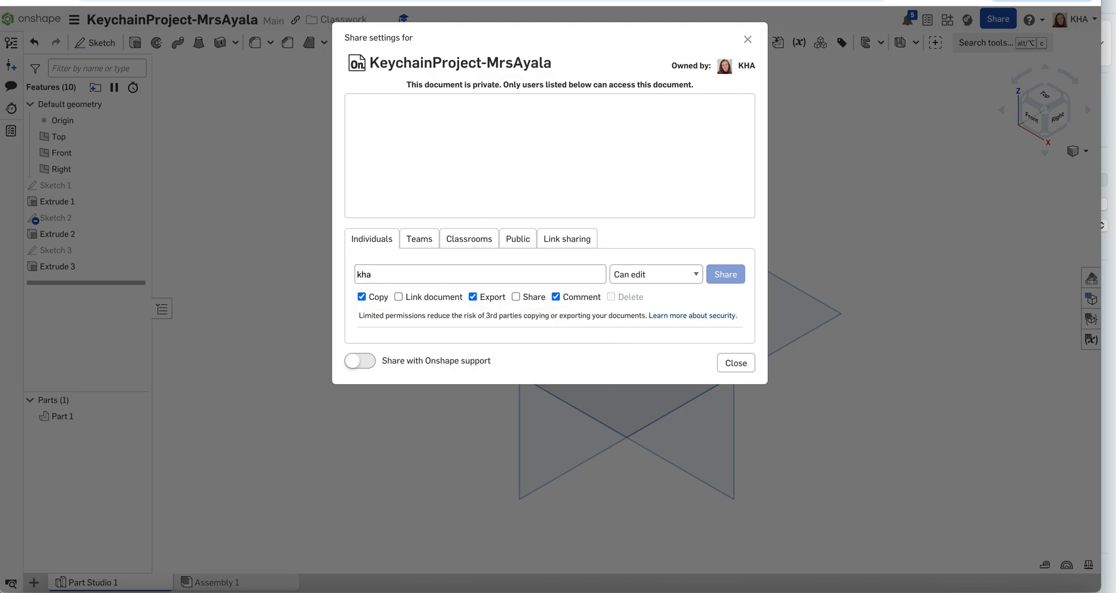
key(BackSpace)
key(BackSpace)
text(atherine hallissy ayala)
click(669, 278)
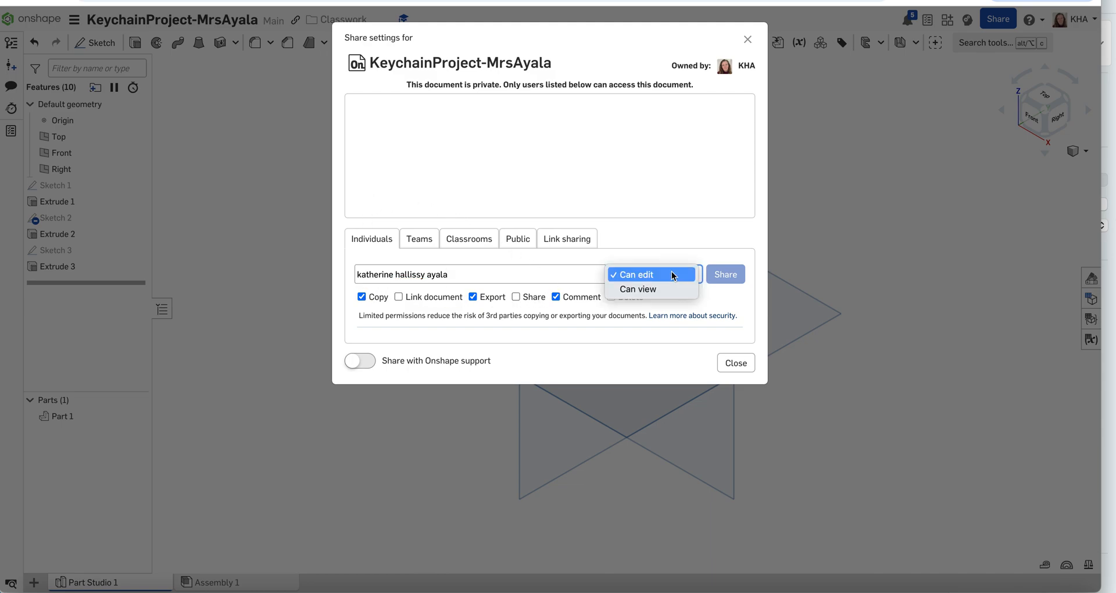
click(673, 289)
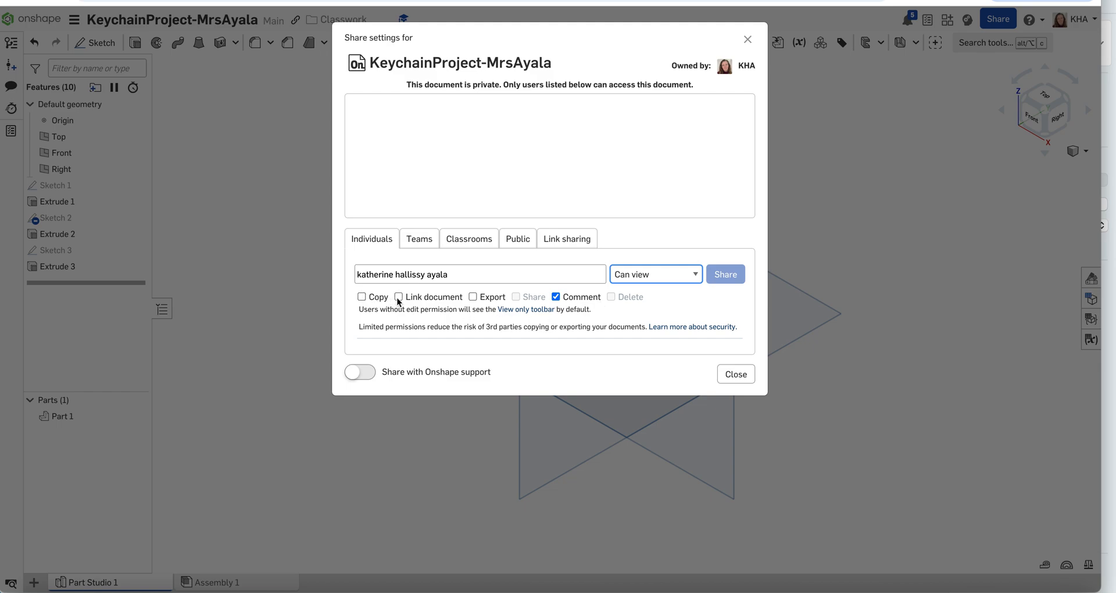
click(361, 297)
click(399, 297)
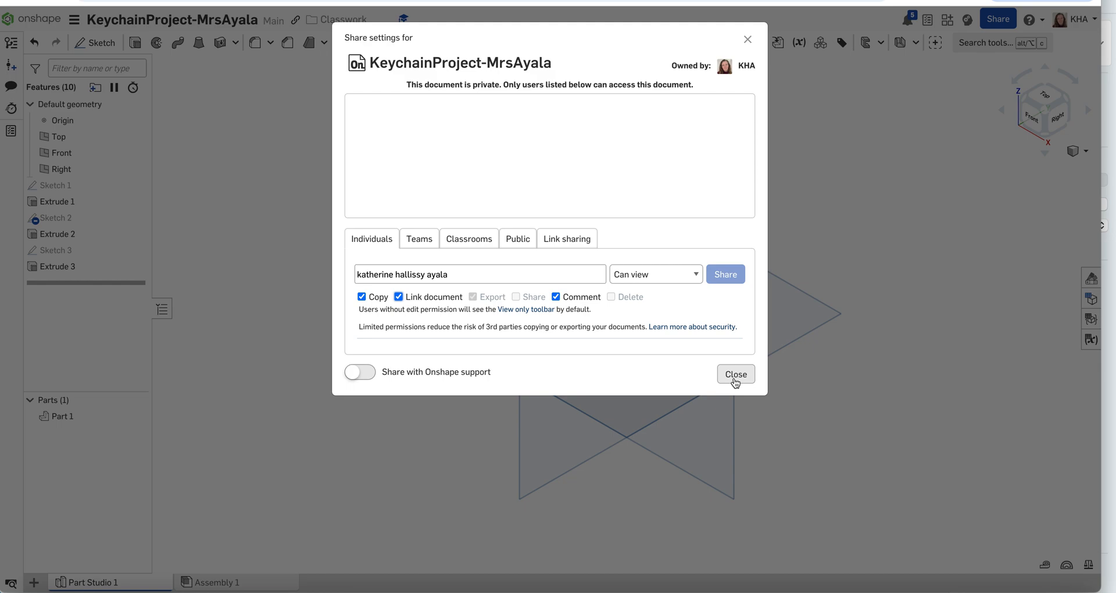
click(362, 299)
click(399, 297)
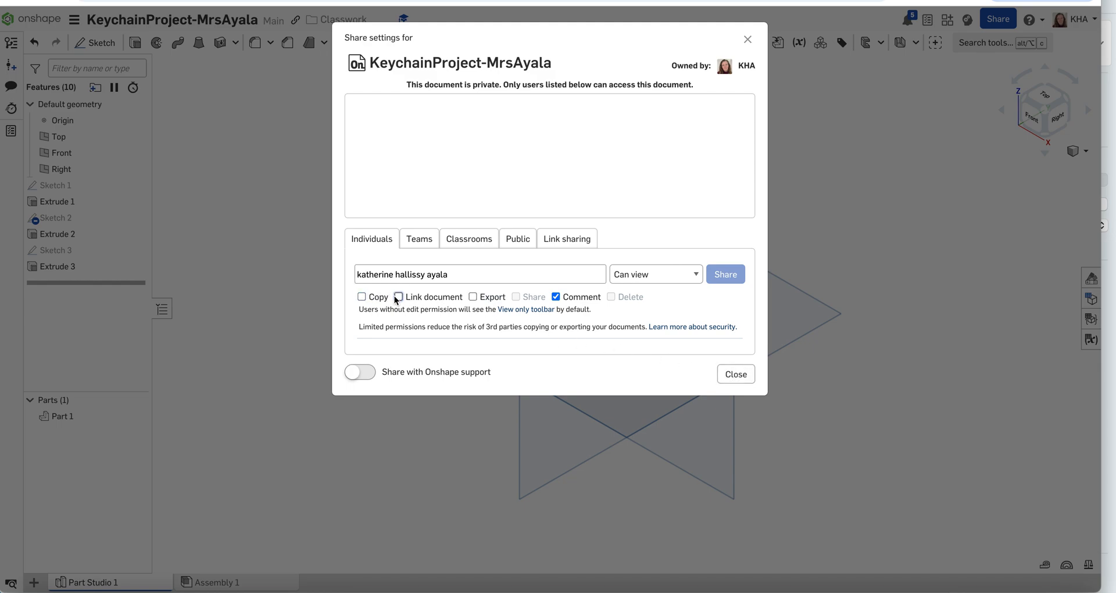
click(474, 297)
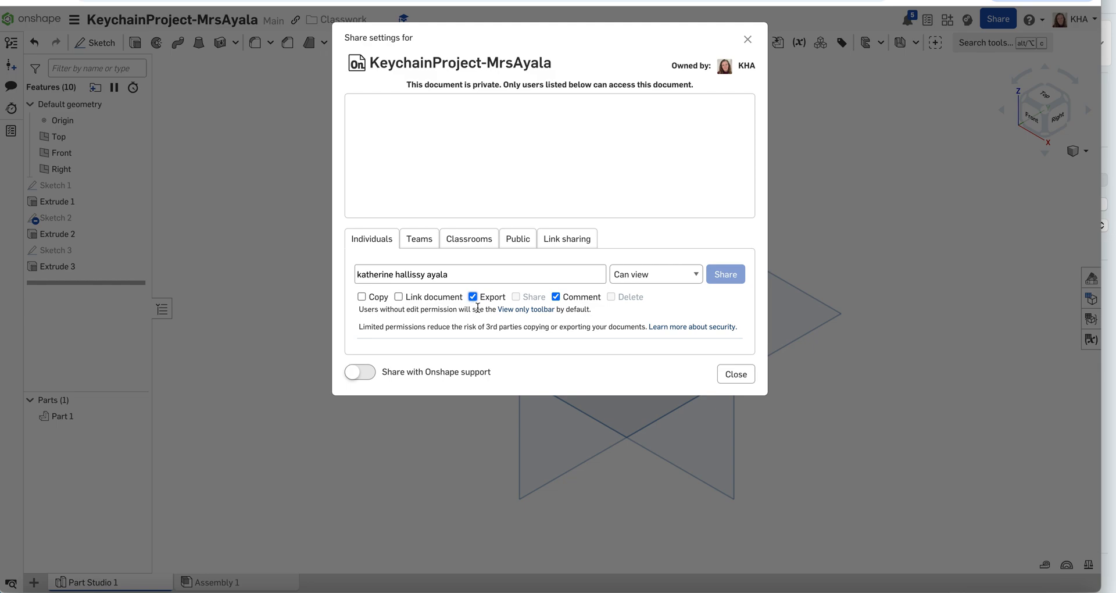
click(736, 375)
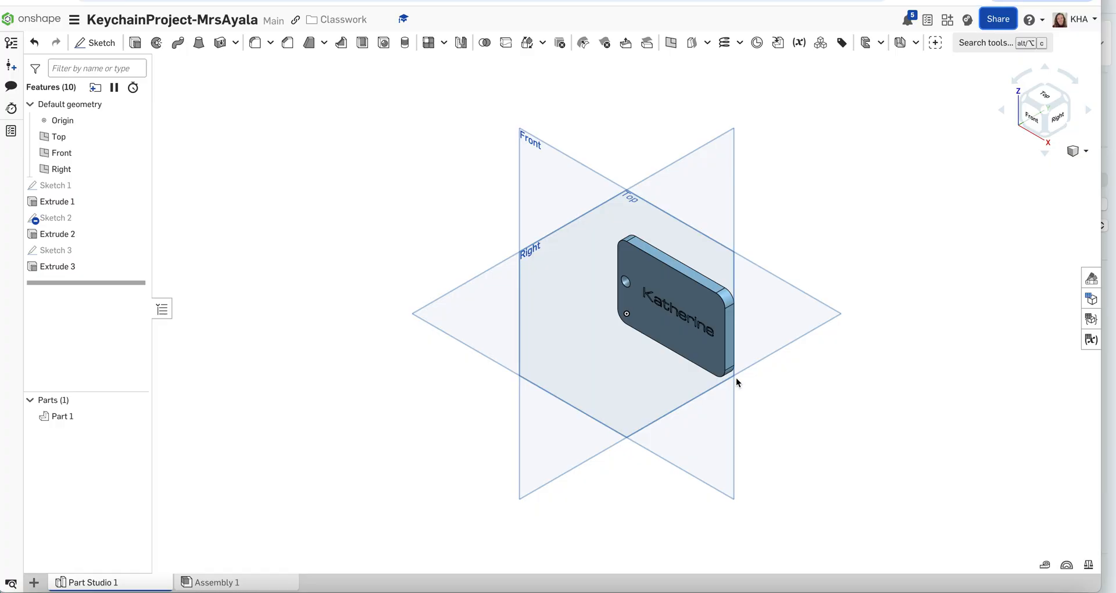